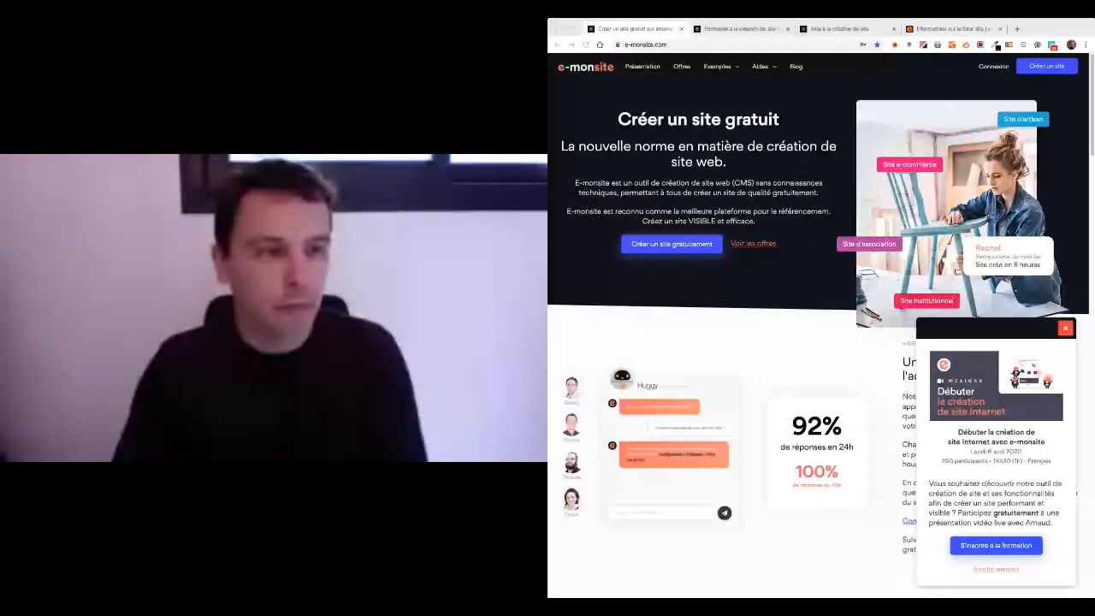
Open the Formations page from the e-monsite home page and review the upcoming free online webinars.
click(572, 68)
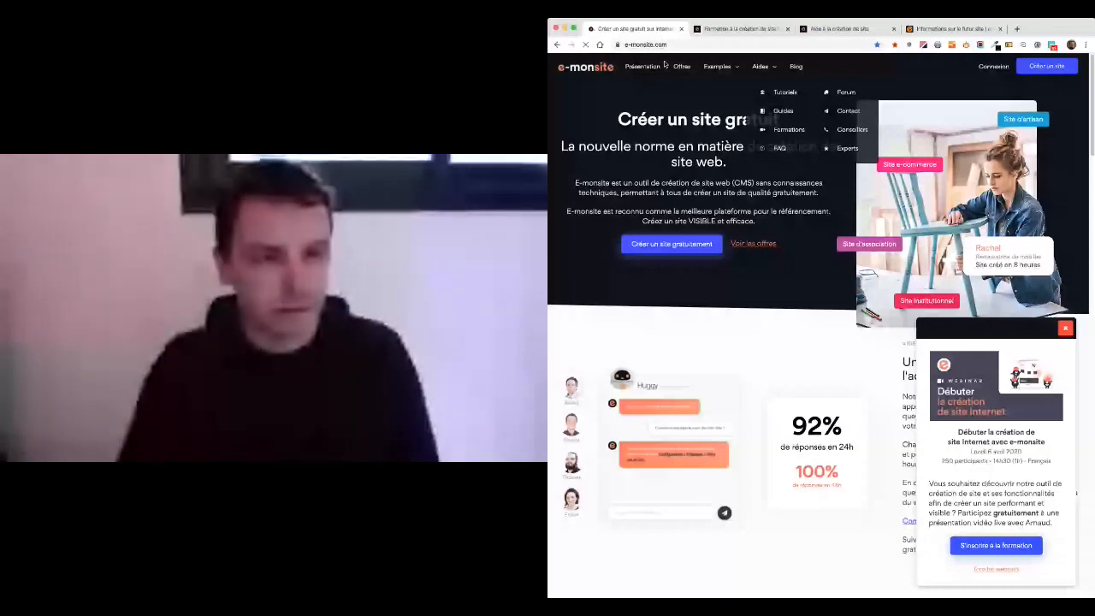
click(787, 132)
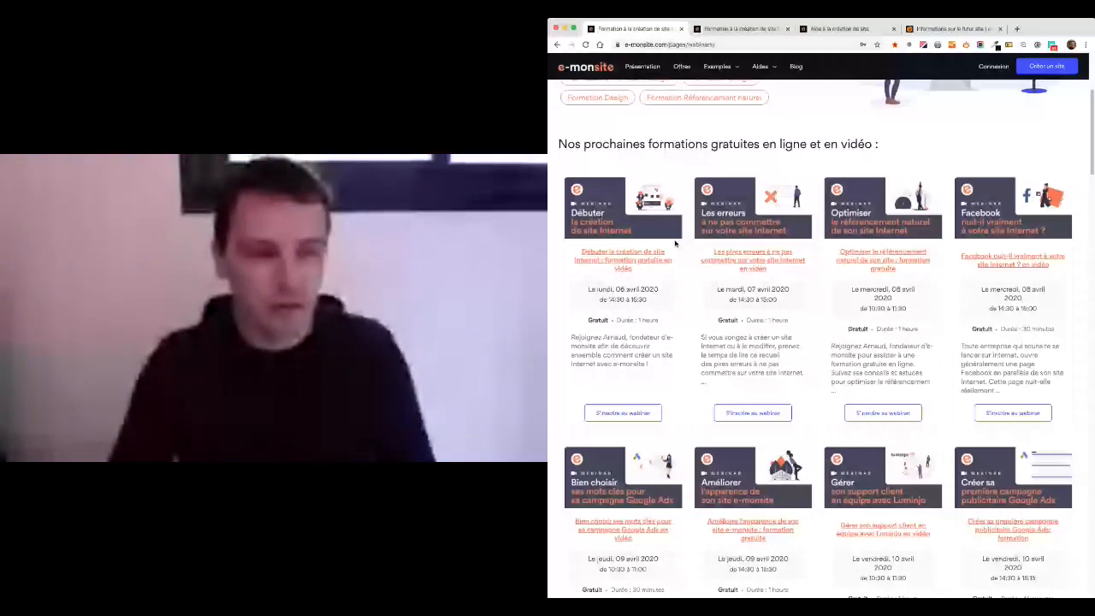
scroll(733, 249, down, 1)
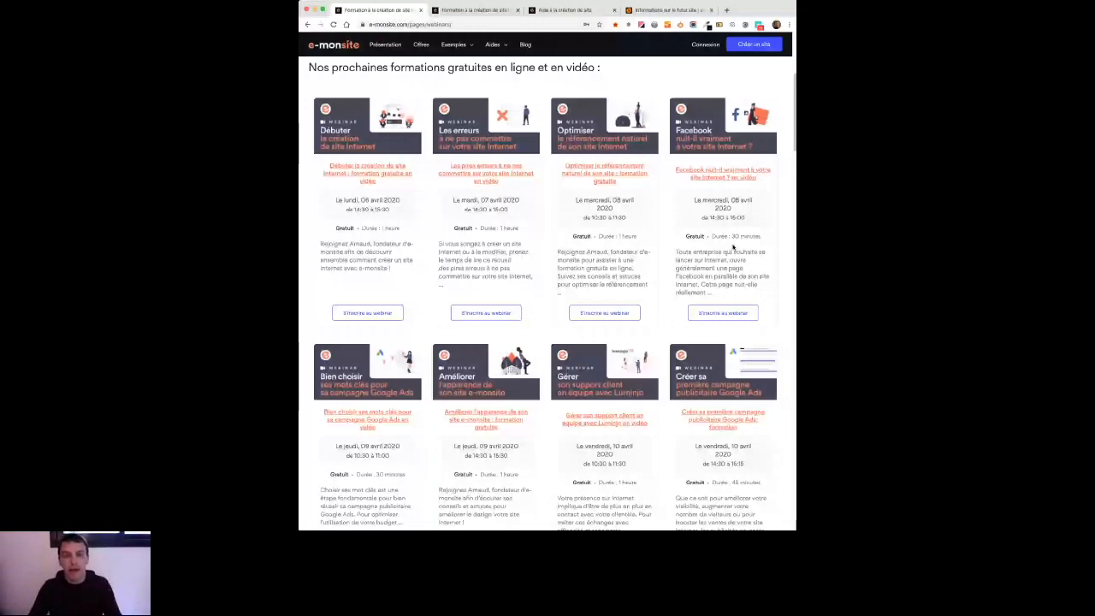
scroll(734, 248, down, 3)
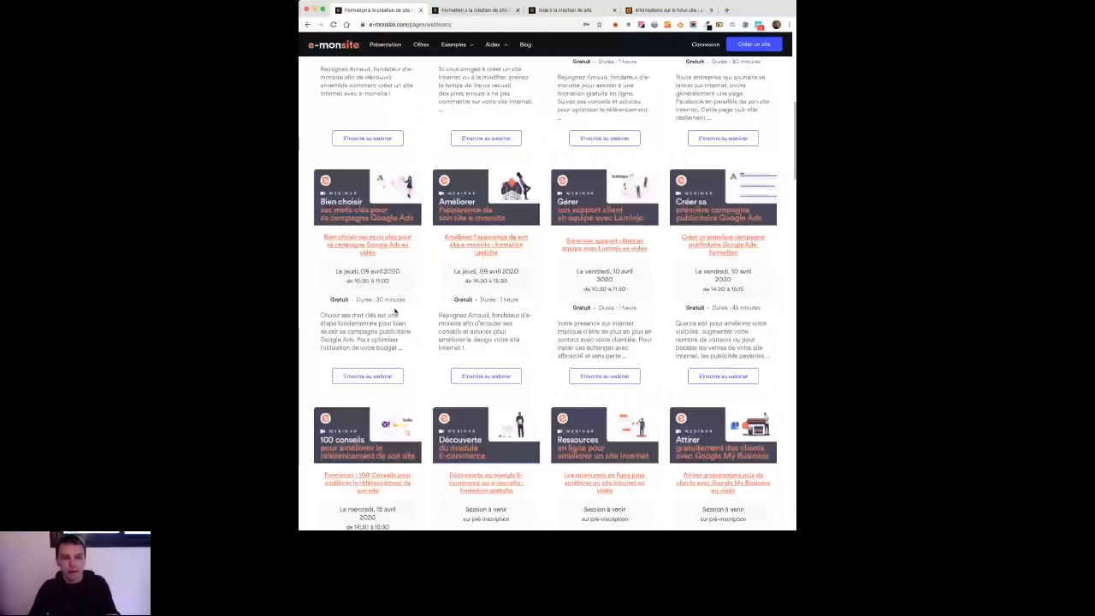
scroll(395, 311, up, 3)
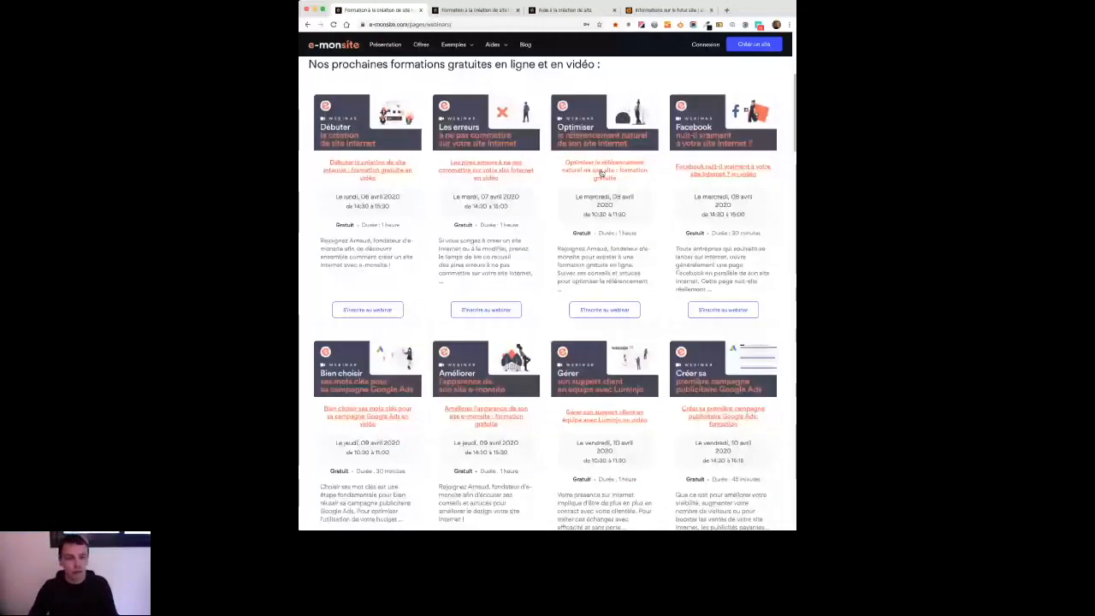
scroll(609, 149, down, 2)
scroll(615, 126, up, 1)
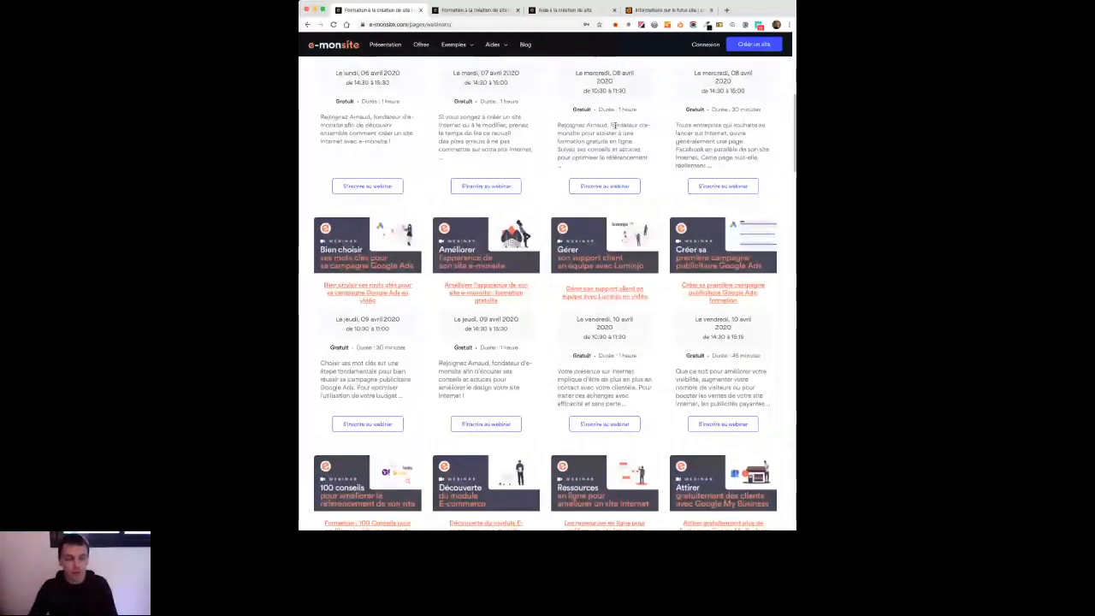
scroll(538, 143, down, 1)
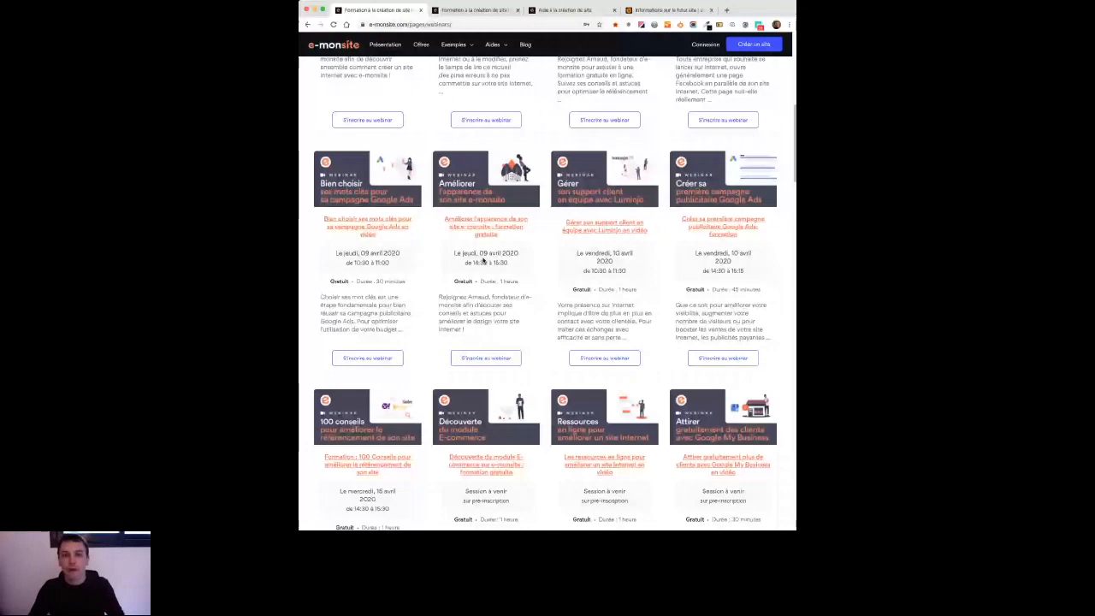
scroll(523, 253, up, 5)
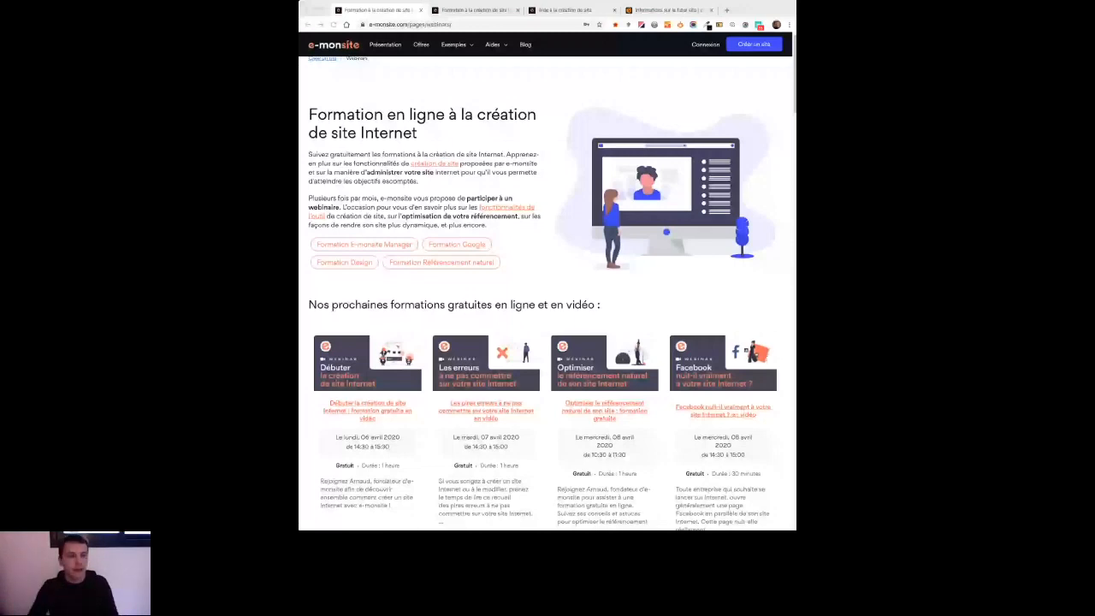
Open the Offres page and compare the subscription plans with yearly and monthly pricing.
click(426, 48)
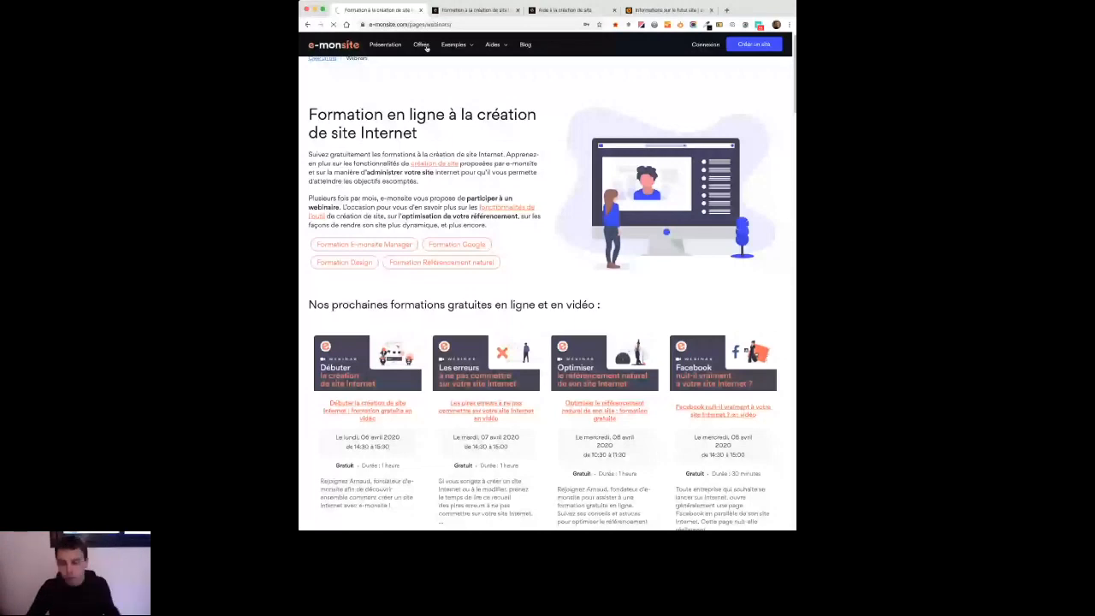
scroll(441, 296, down, 3)
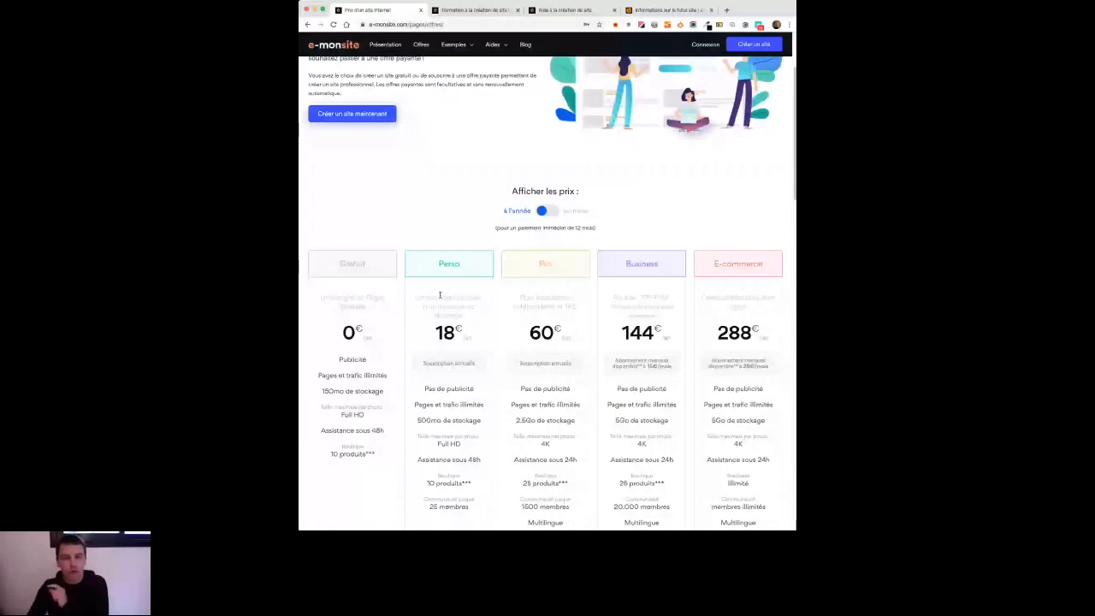
scroll(441, 296, down, 1)
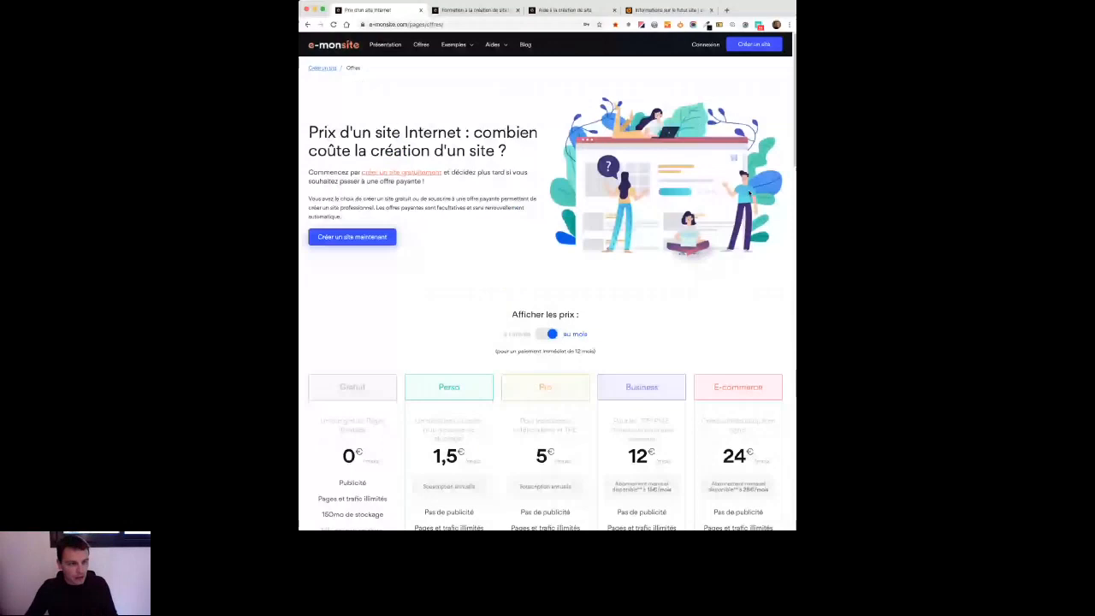
key(super+r)
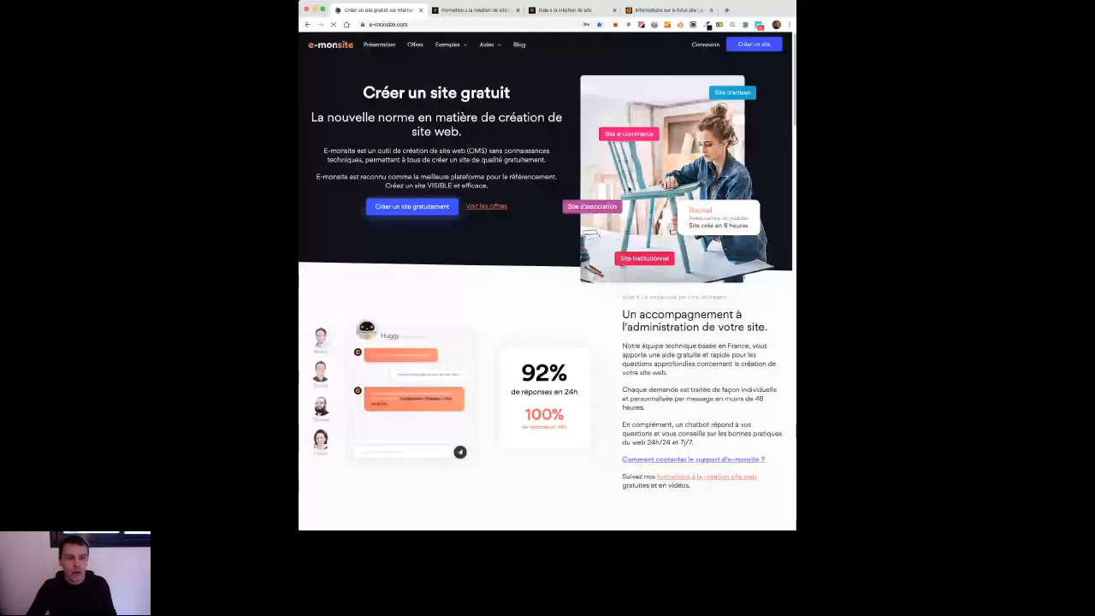
Review the webmaster tutorial categories and the list of webmaster guides in the site's help resources.
mouse_move(492, 44)
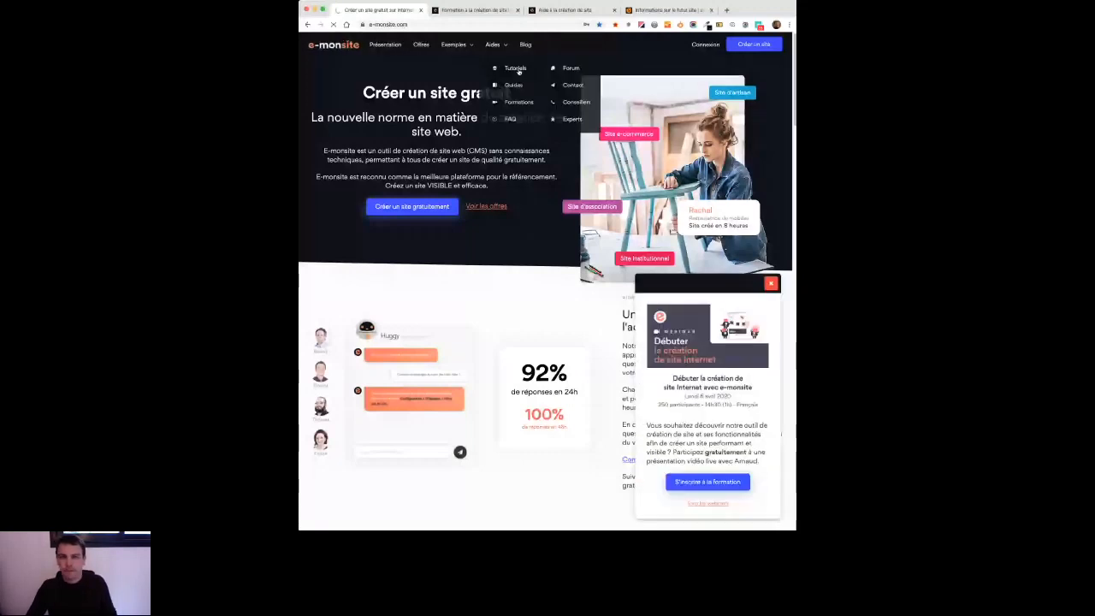
click(516, 68)
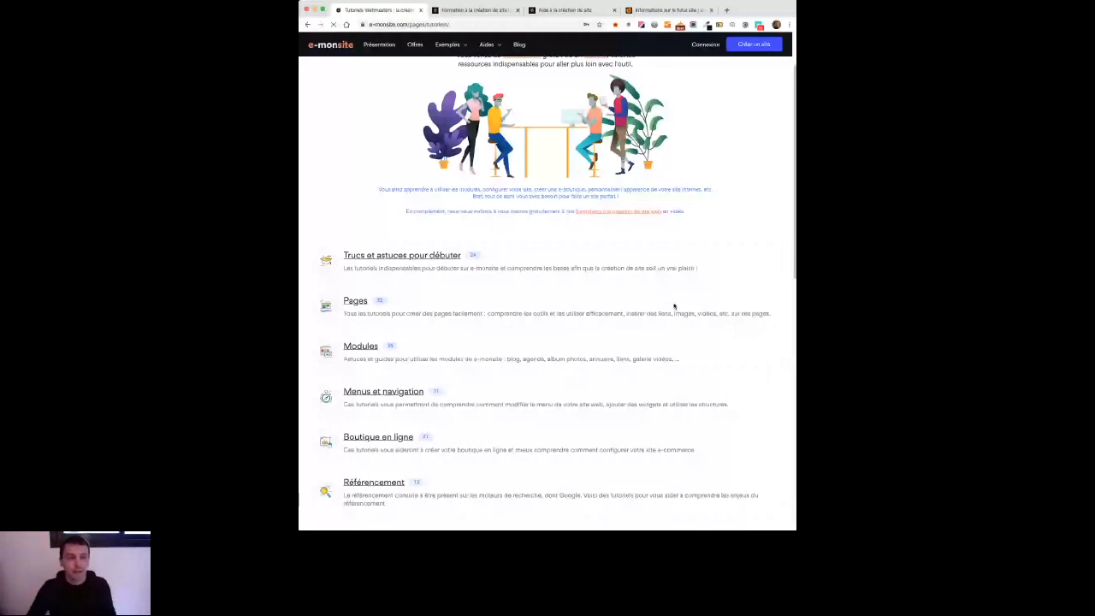
mouse_move(492, 45)
click(516, 86)
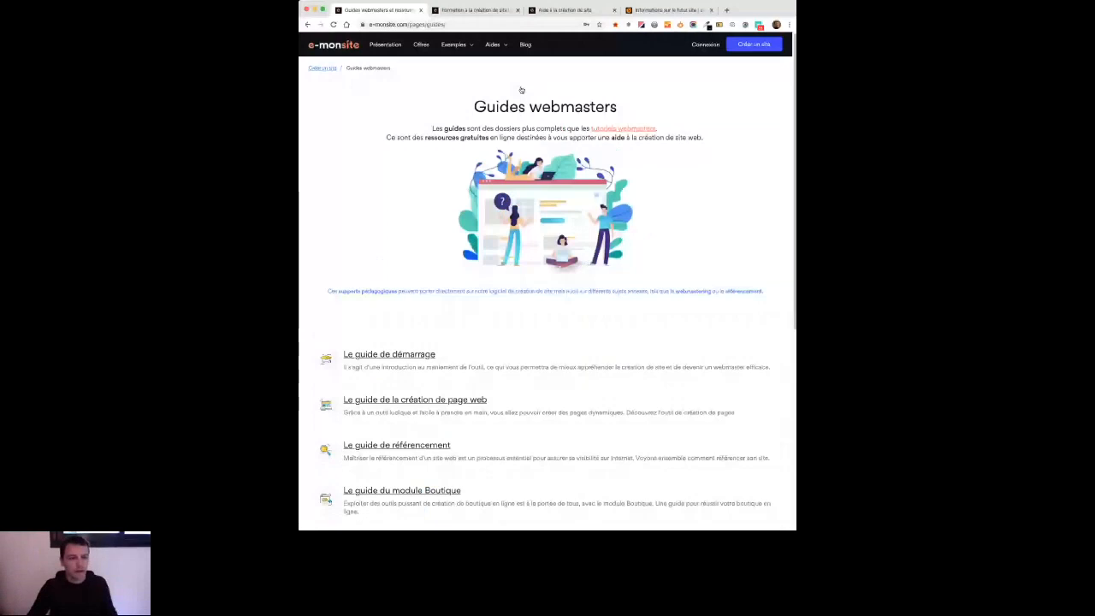
scroll(520, 90, down, 3)
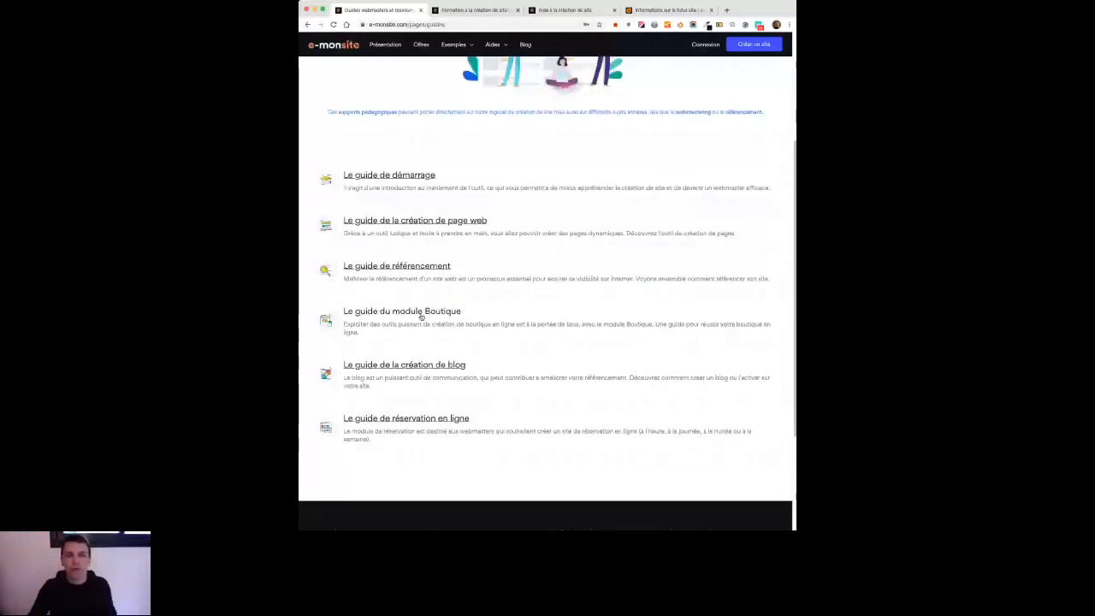
scroll(489, 306, up, 2)
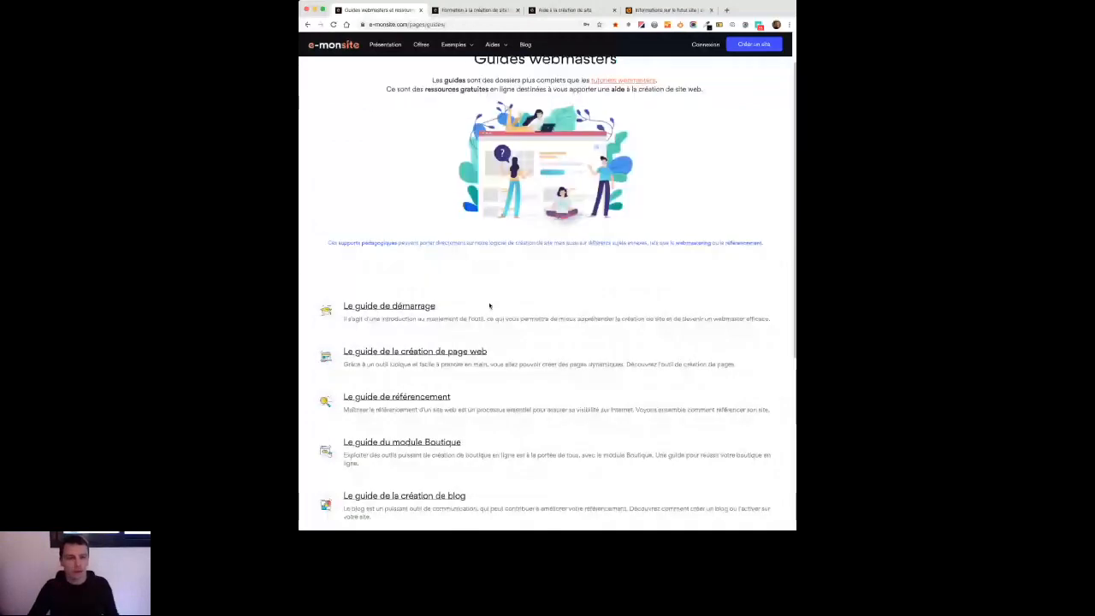
scroll(557, 266, up, 1)
mouse_move(485, 46)
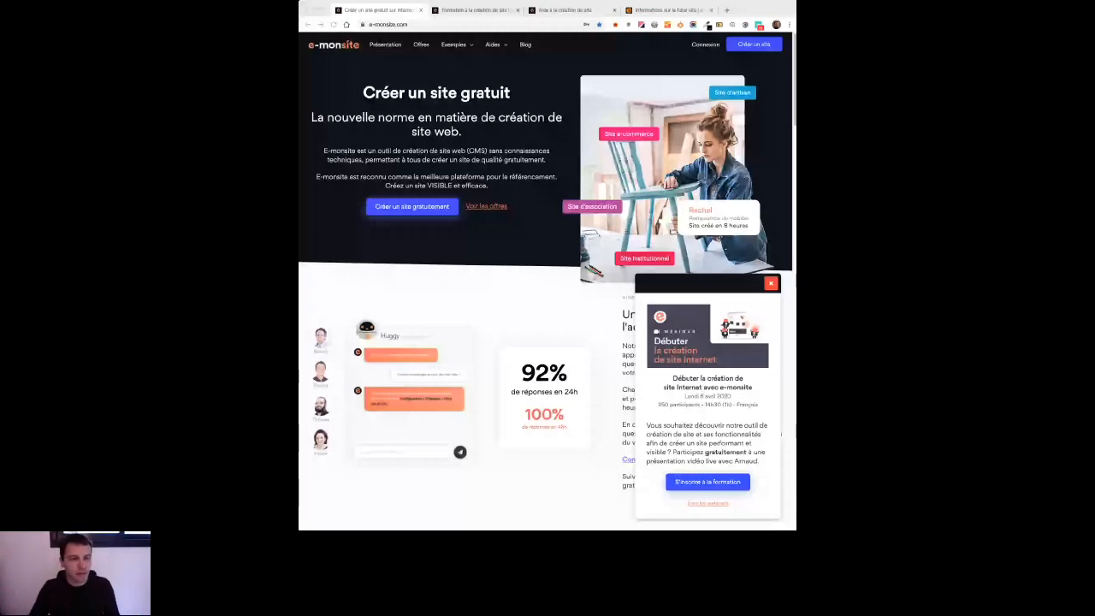
Start creating a free site and bring up the form for the future site's information.
click(692, 49)
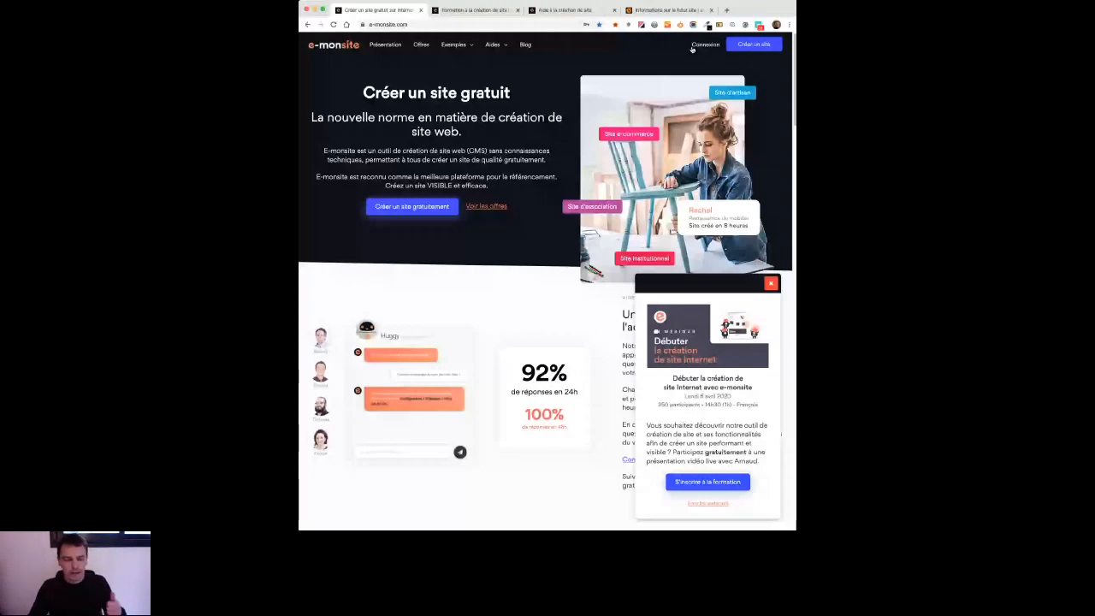
key(super+Tab)
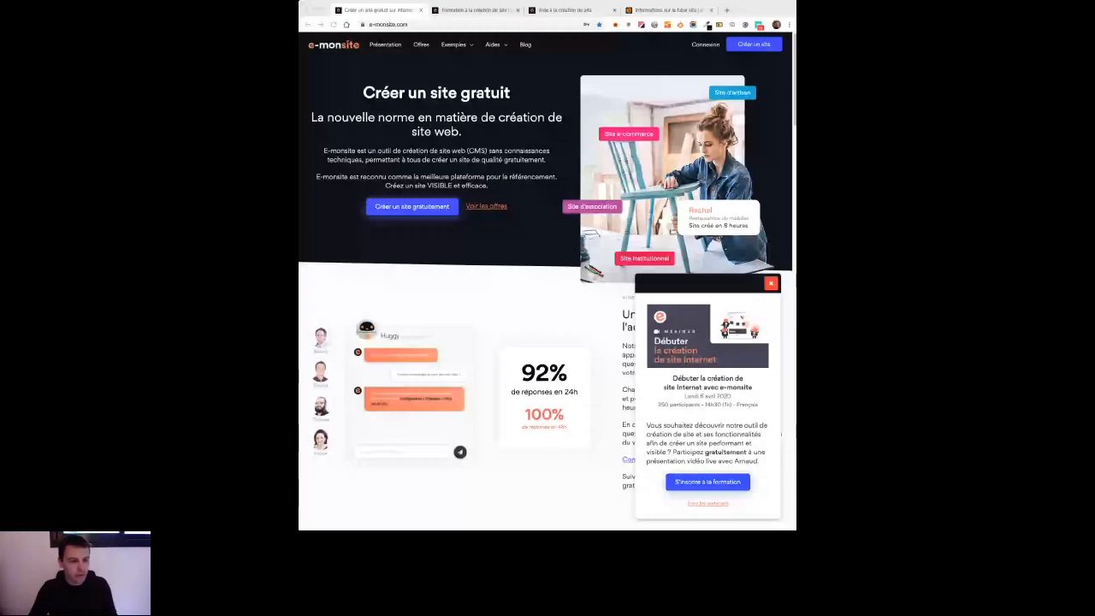
click(421, 207)
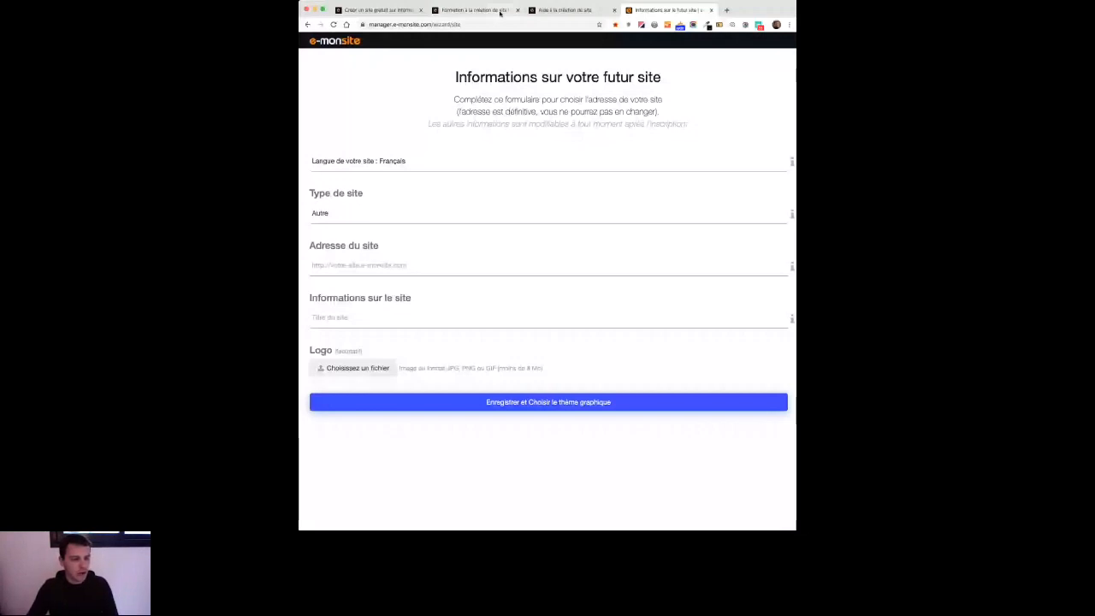
Set the site type to Artisan and the site address to martelcoiffure.e-monsite.com.
click(374, 248)
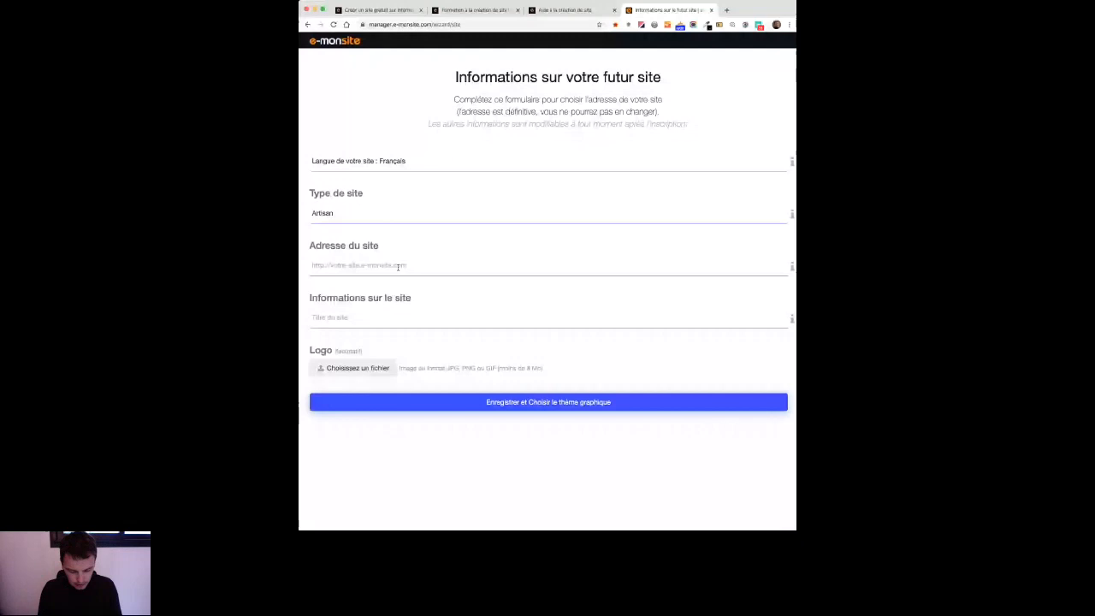
click(398, 267)
text(martelco.e-monsite.com)
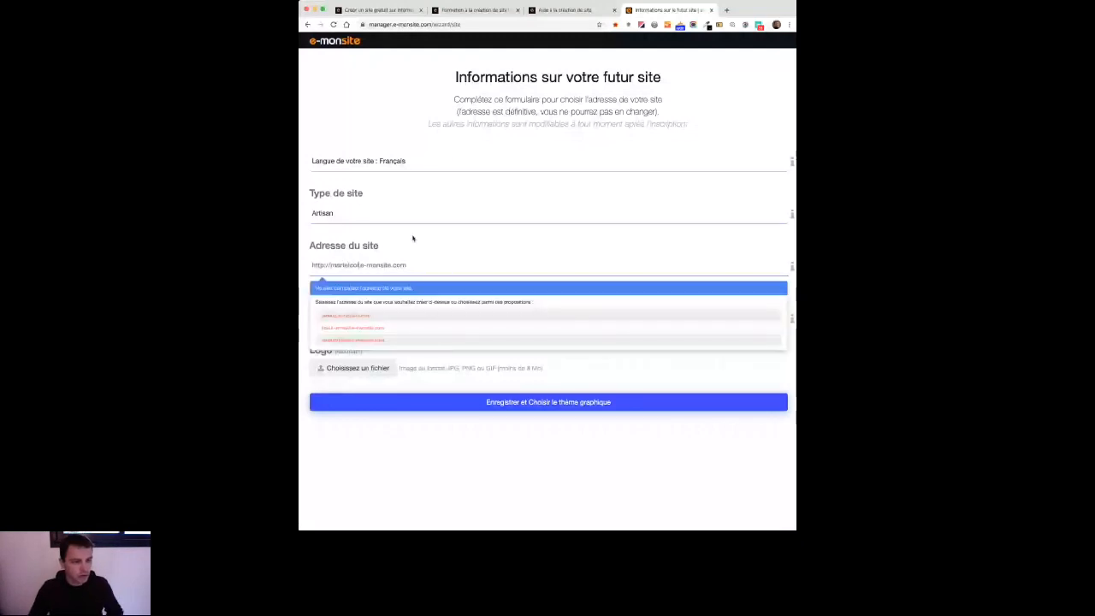
text(iffure)
Enter "Coiffeur Lille - Martel Coiffure" as the site title.
click(494, 323)
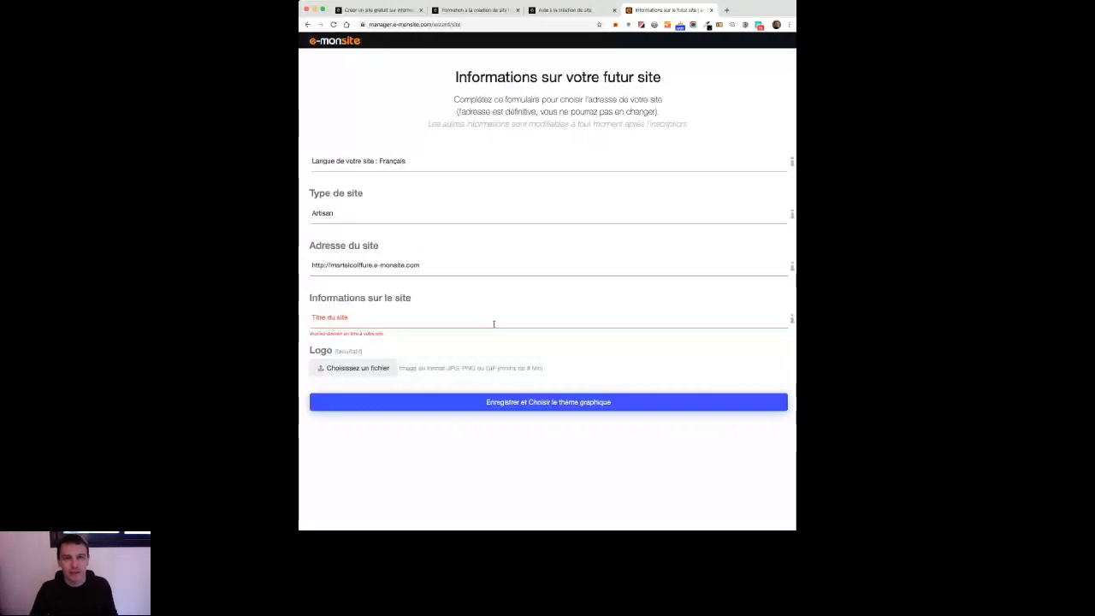
click(492, 322)
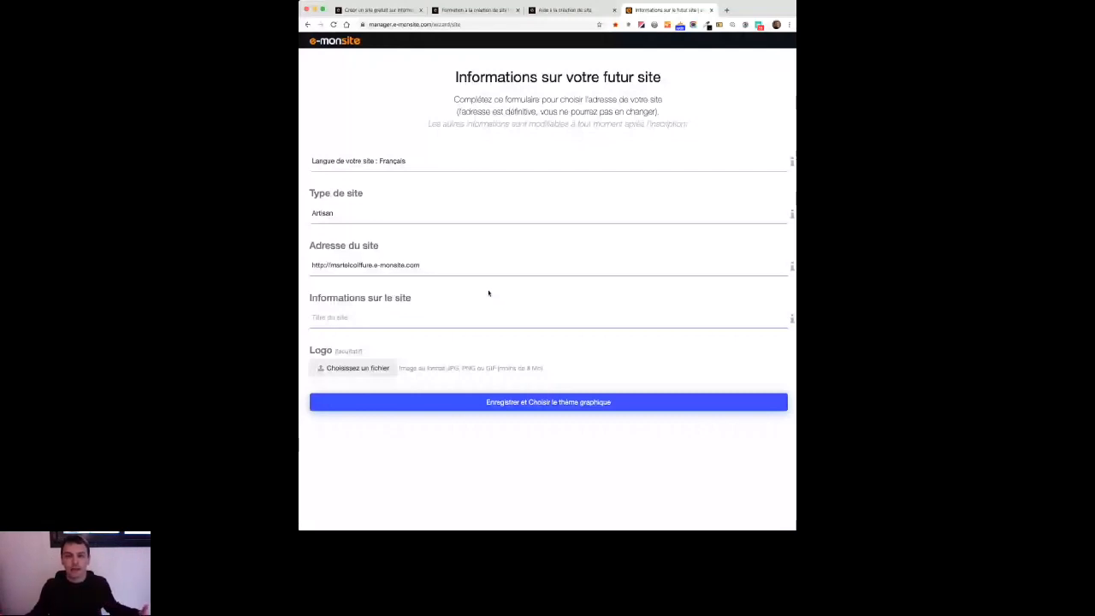
click(489, 294)
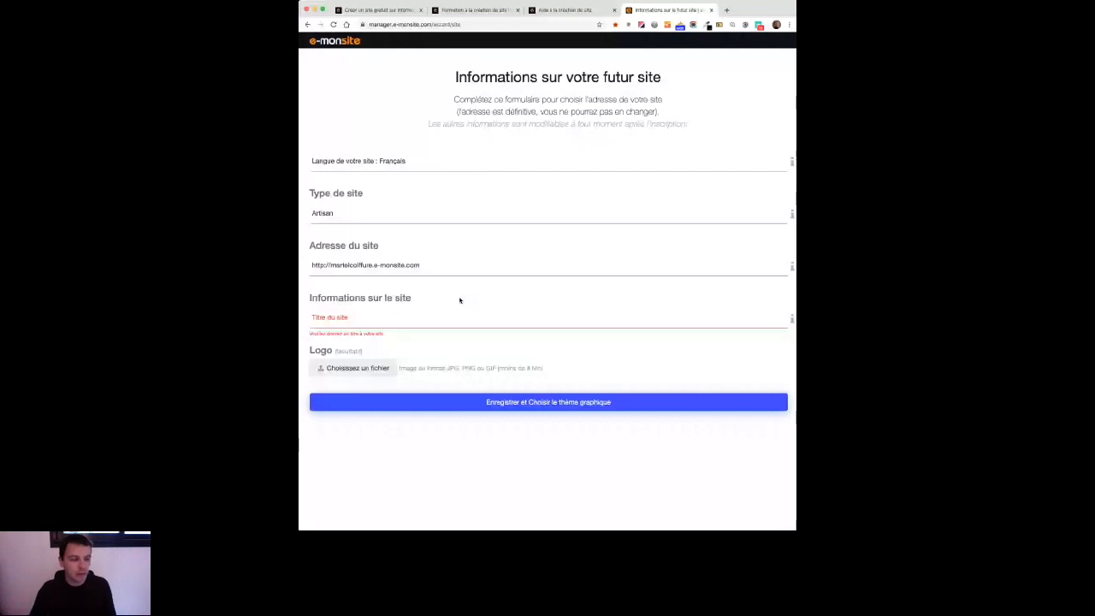
click(431, 320)
text(Coiffeur)
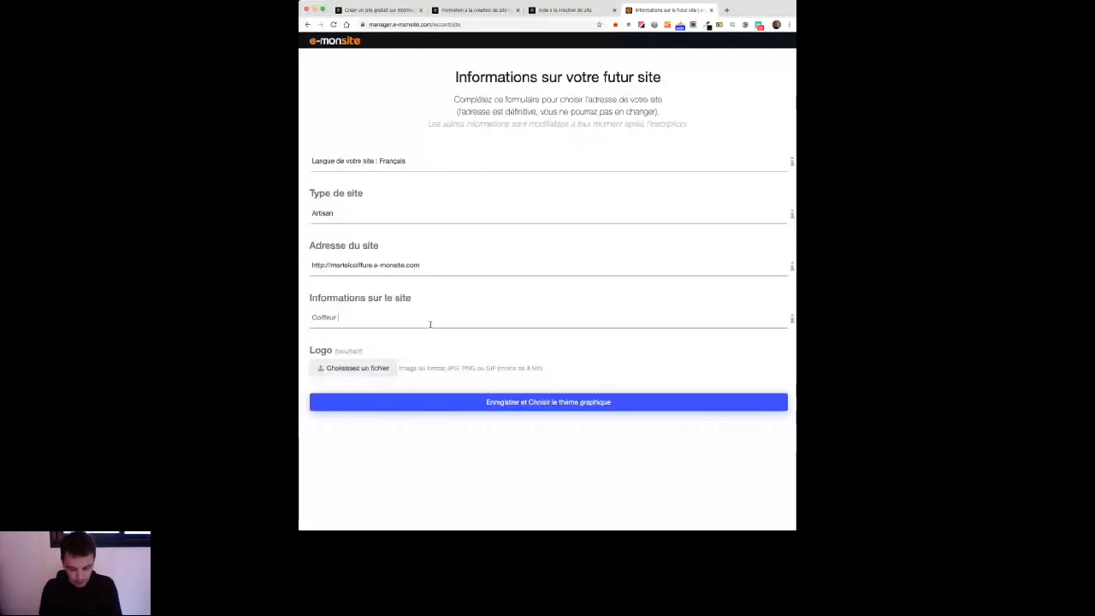
text( Li)
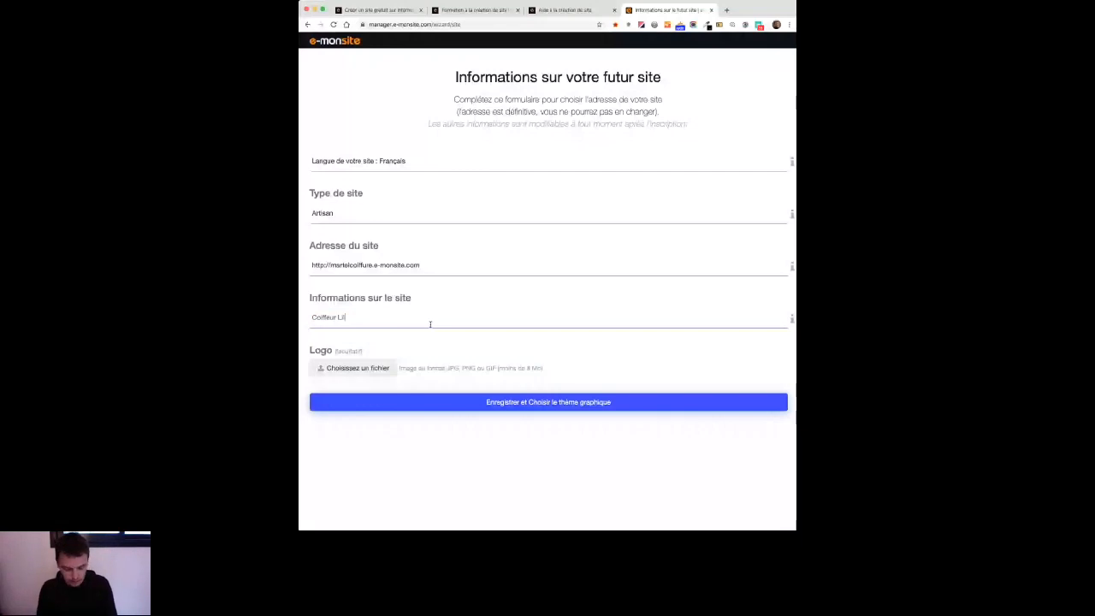
text(lle - Martel Choiffure)
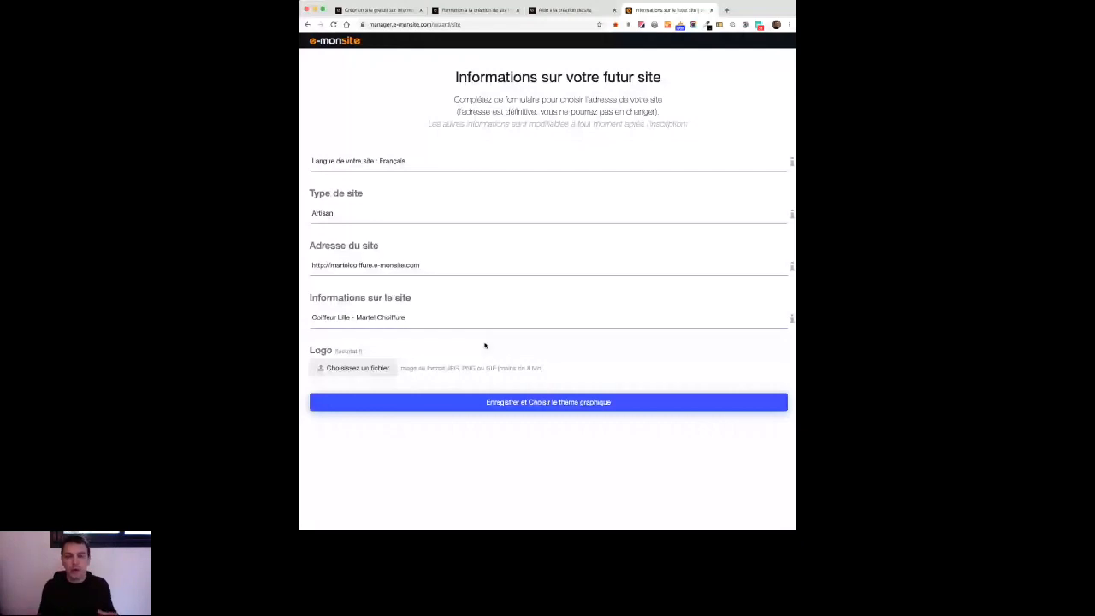
key(BackSpace)
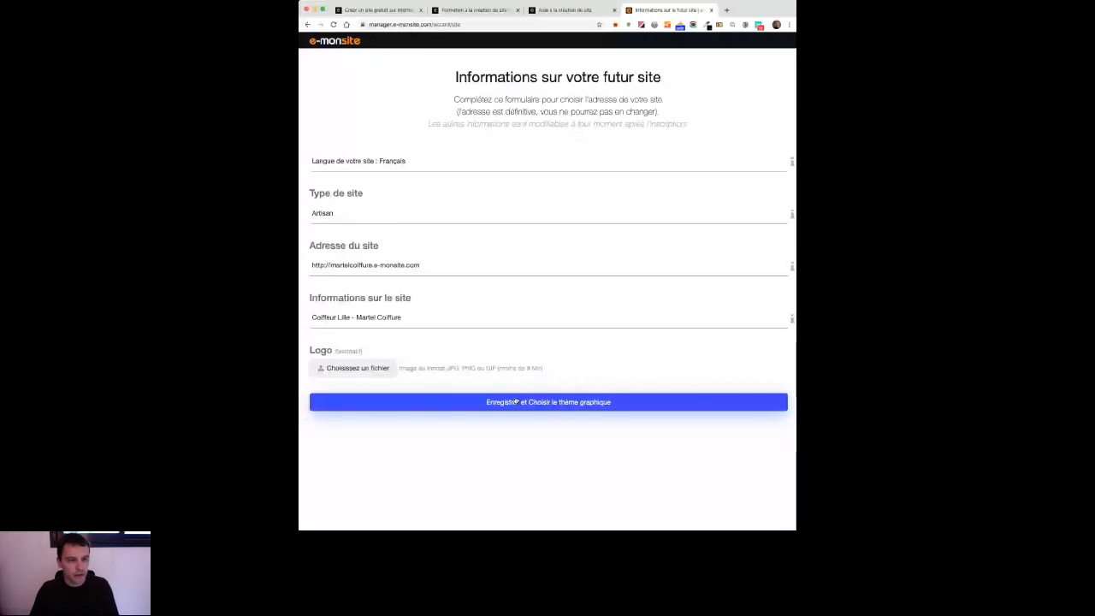
Add coiffure-accessoires03.jpg as the logo and save the site information to continue to the theme choice.
key(super+Tab)
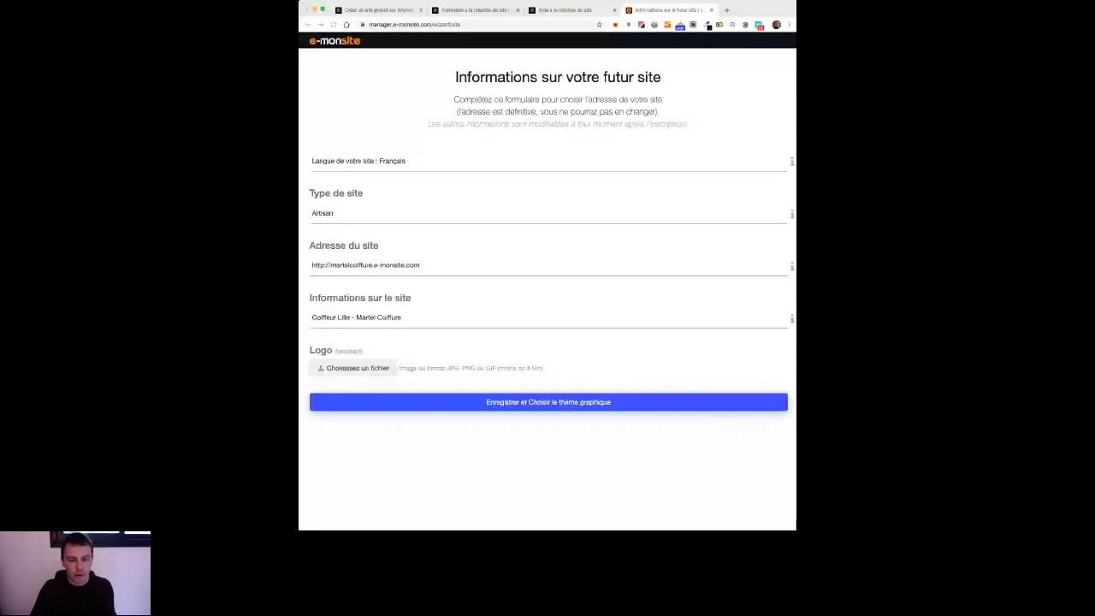
click(753, 399)
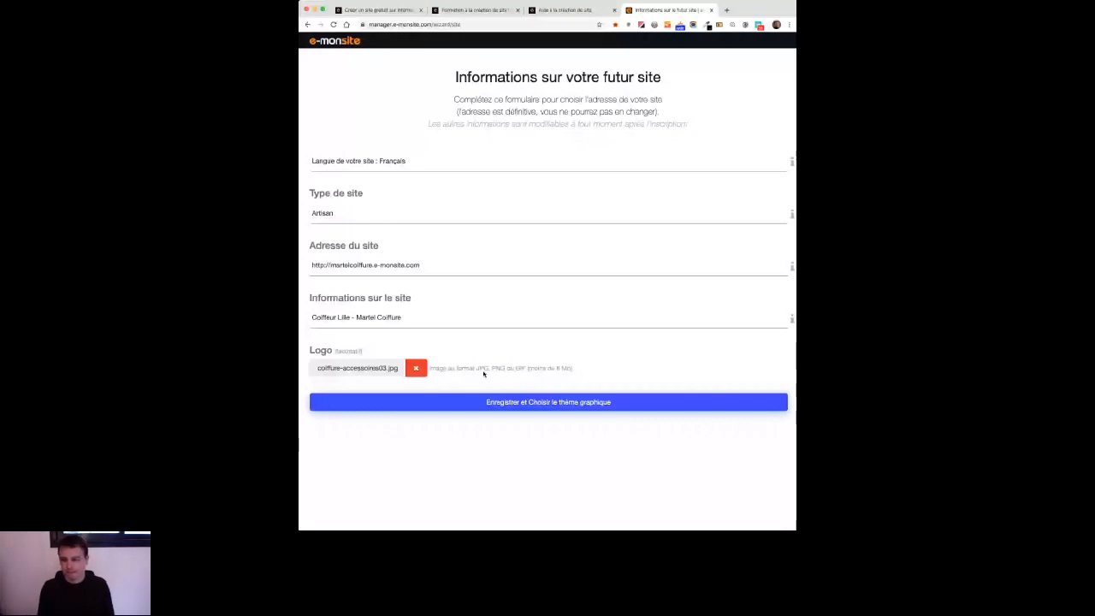
click(555, 404)
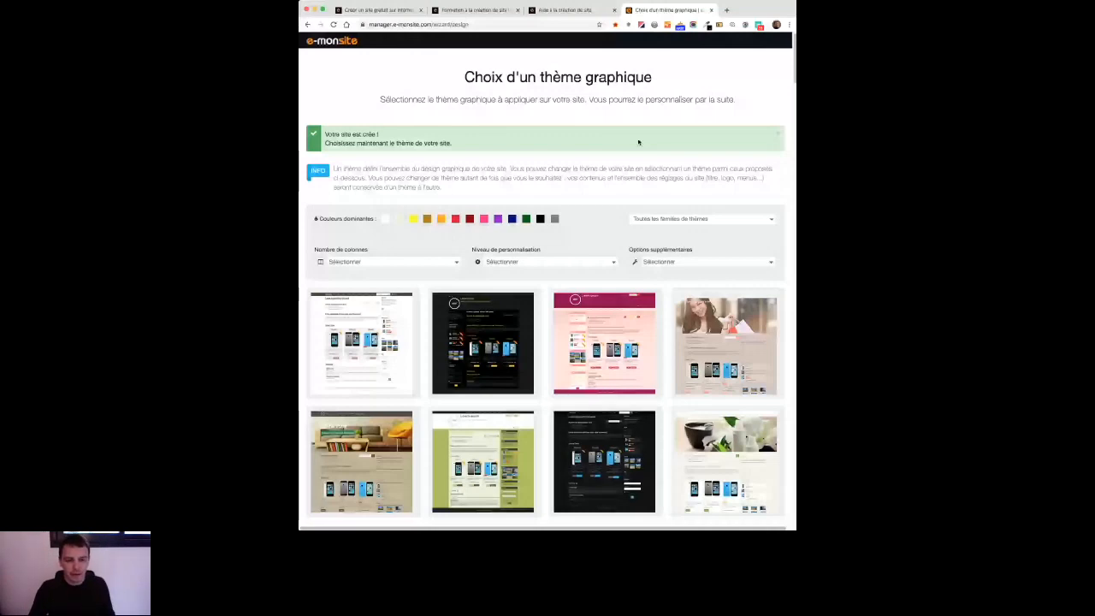
Browse the graphic theme gallery and examine the filter choices for the number of columns.
scroll(665, 339, down, 10)
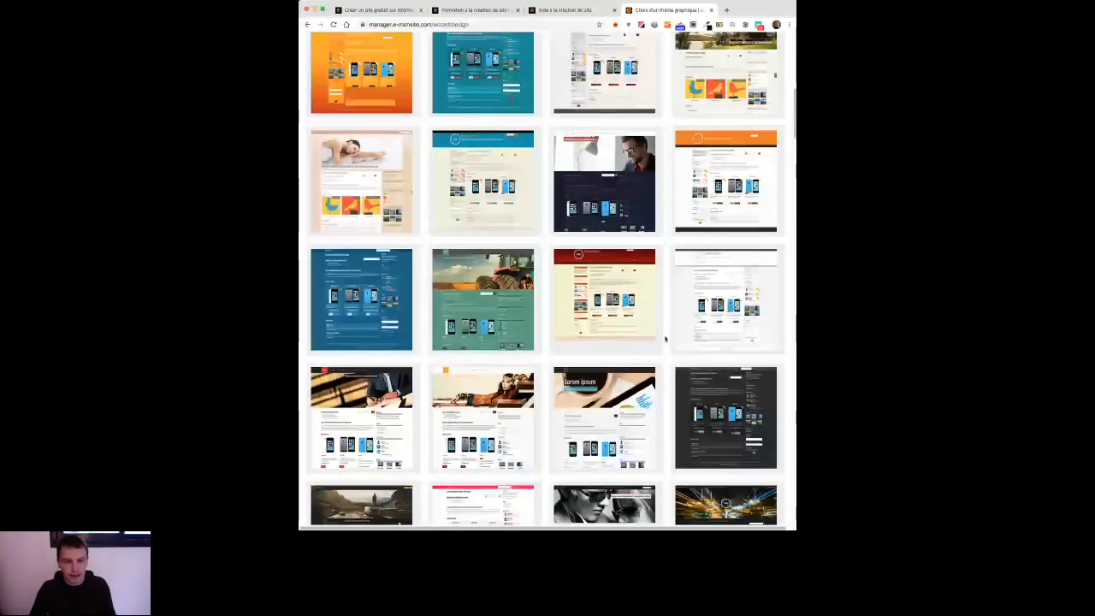
scroll(665, 339, down, 5)
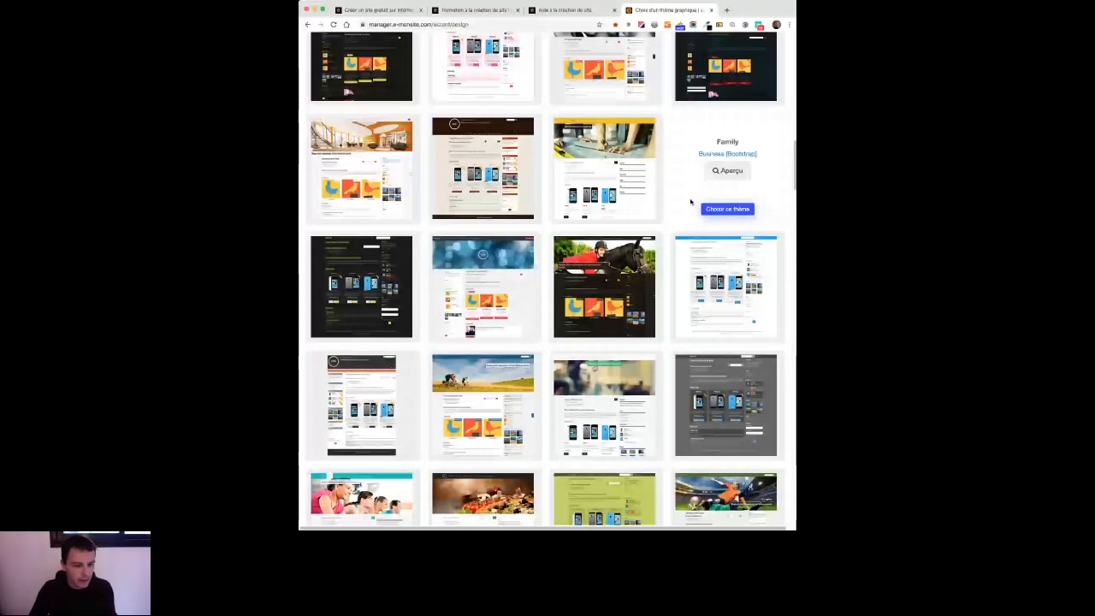
mouse_move(360, 200)
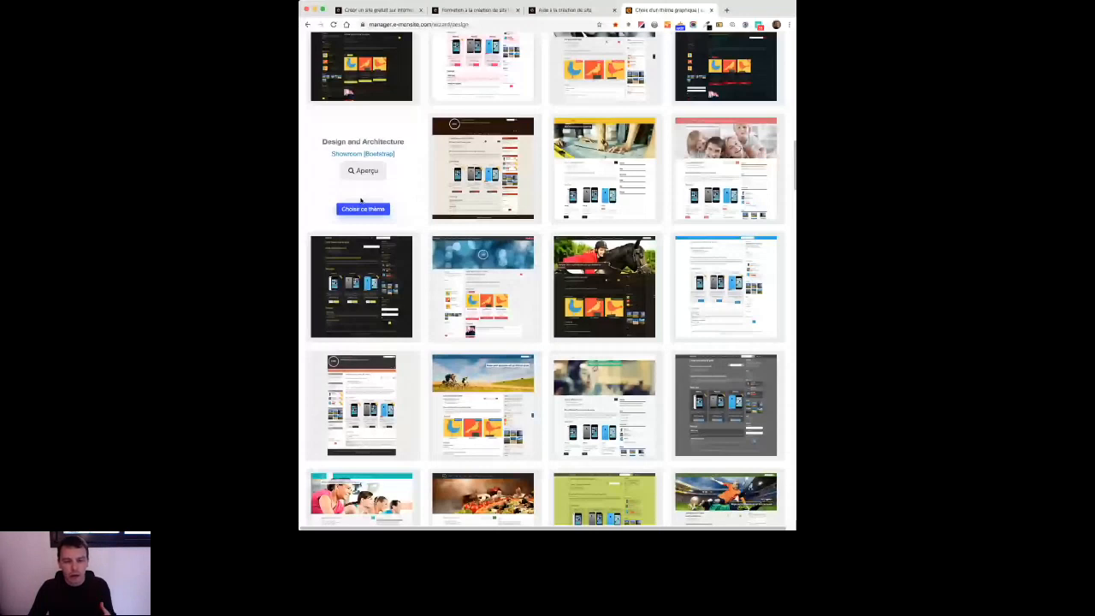
scroll(360, 200, up, 15)
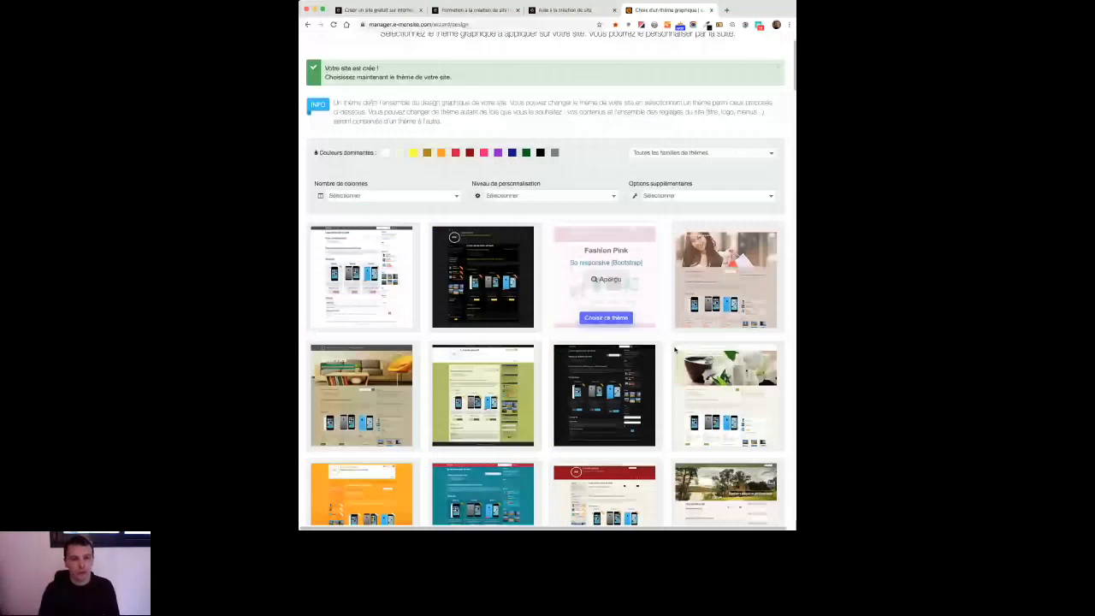
scroll(675, 349, down, 1)
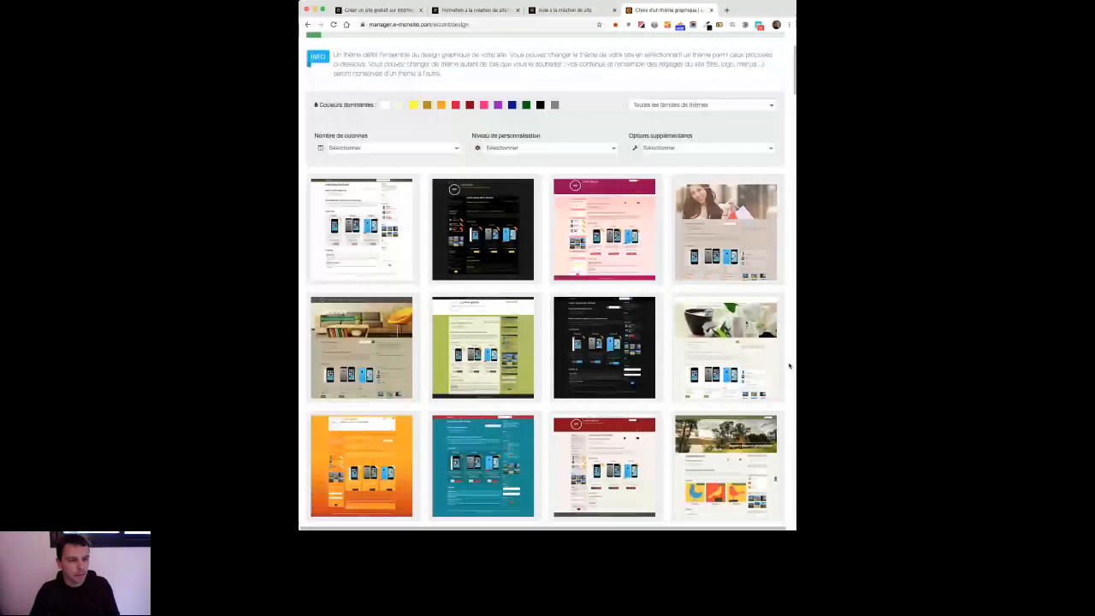
click(369, 149)
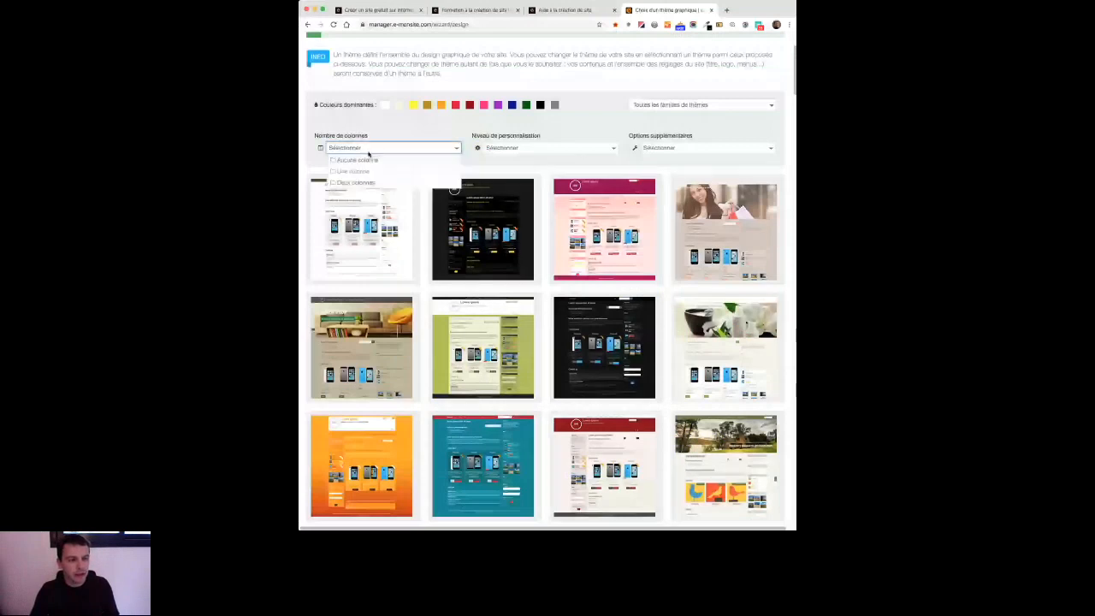
click(384, 139)
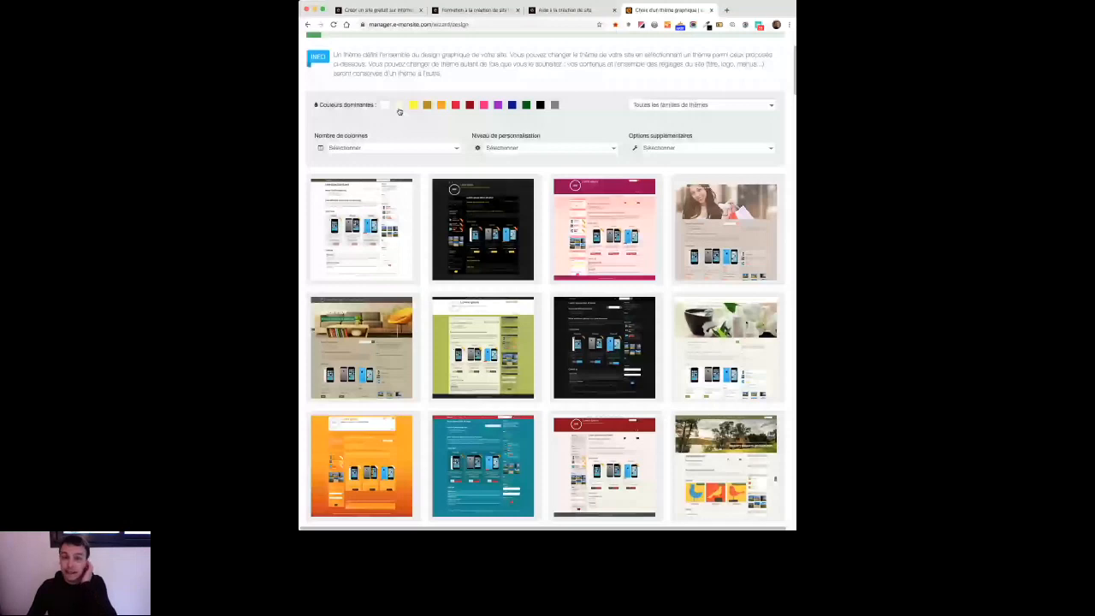
Filter the themes to the Pretty [EMS Framework] family and browse the matching designs.
click(659, 105)
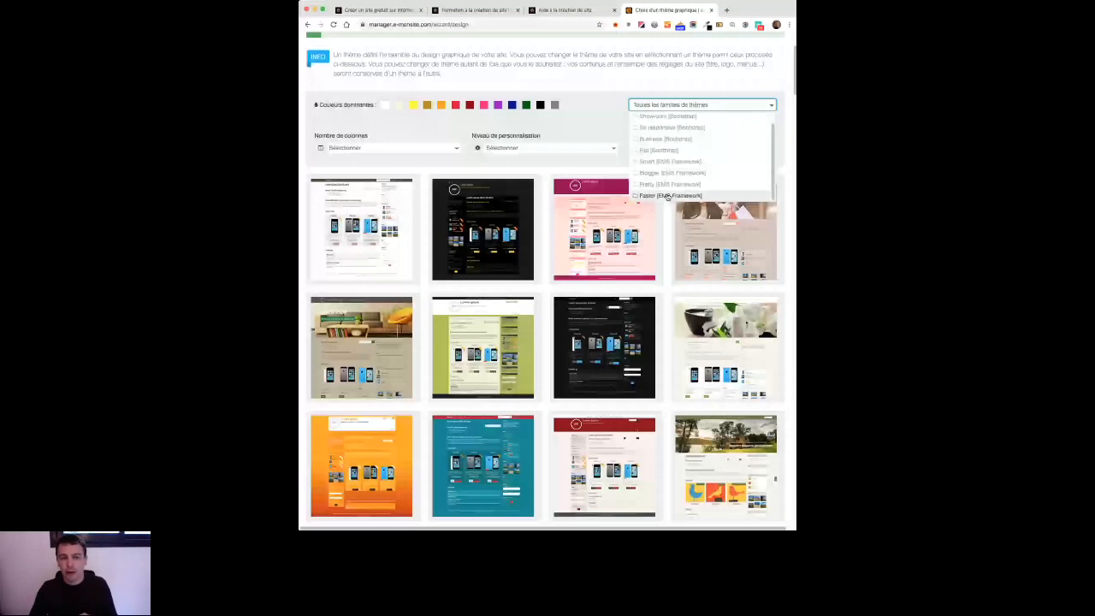
click(675, 184)
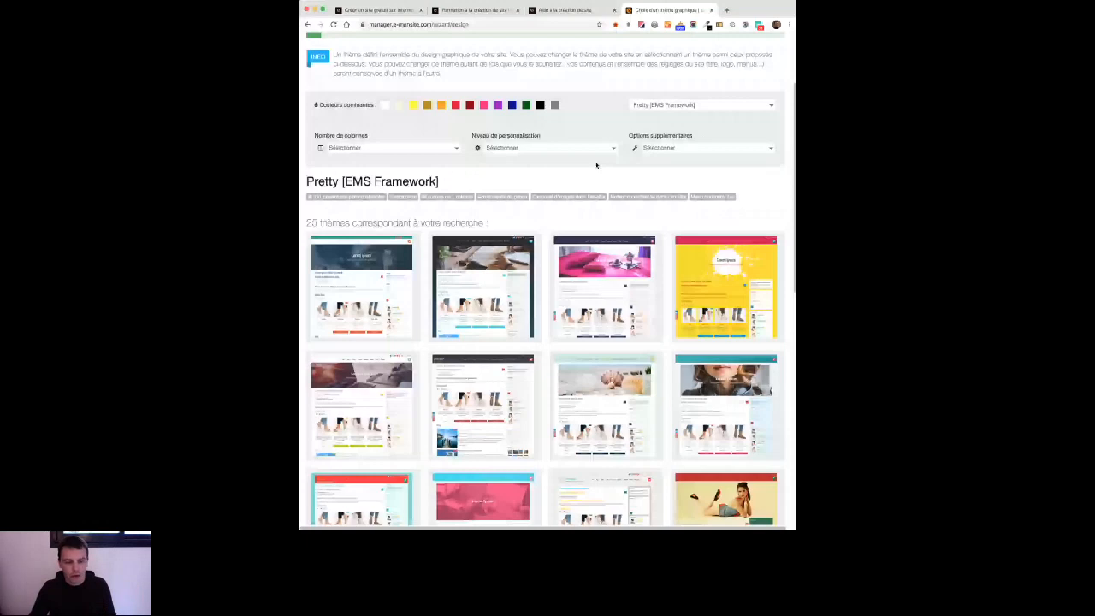
scroll(776, 361, down, 1)
scroll(775, 361, down, 3)
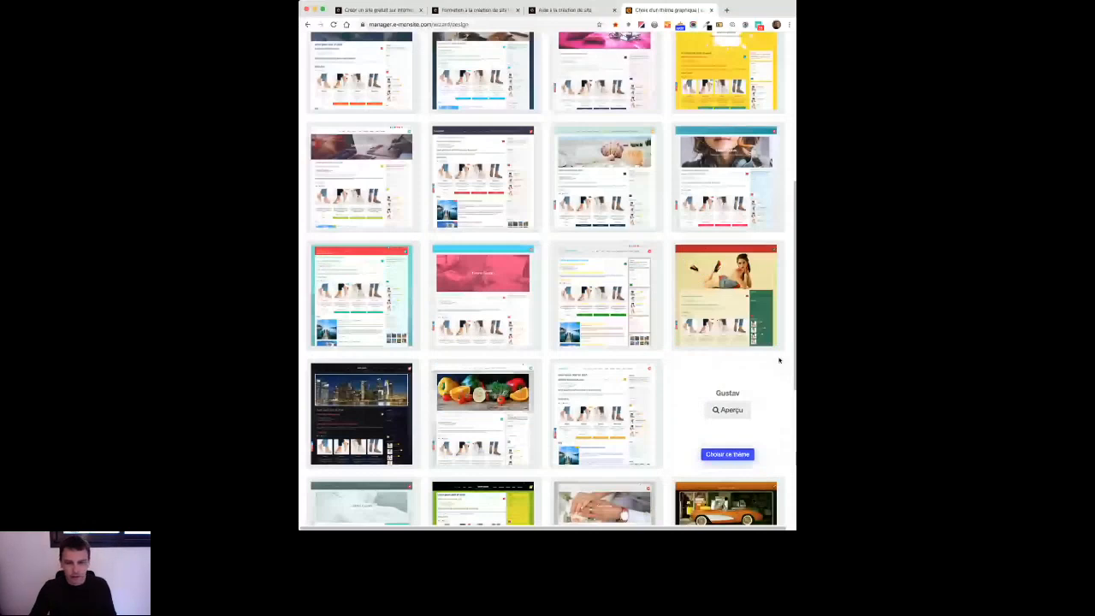
scroll(721, 292, up, 3)
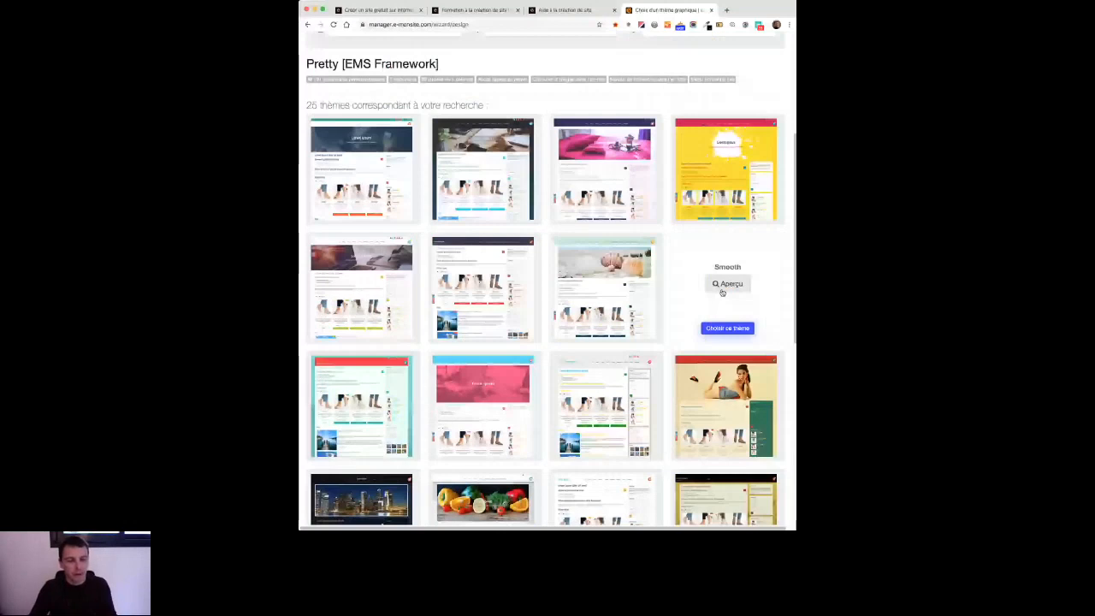
Preview the Smooth theme and examine its colours, responsive design, columns and additional options.
click(728, 284)
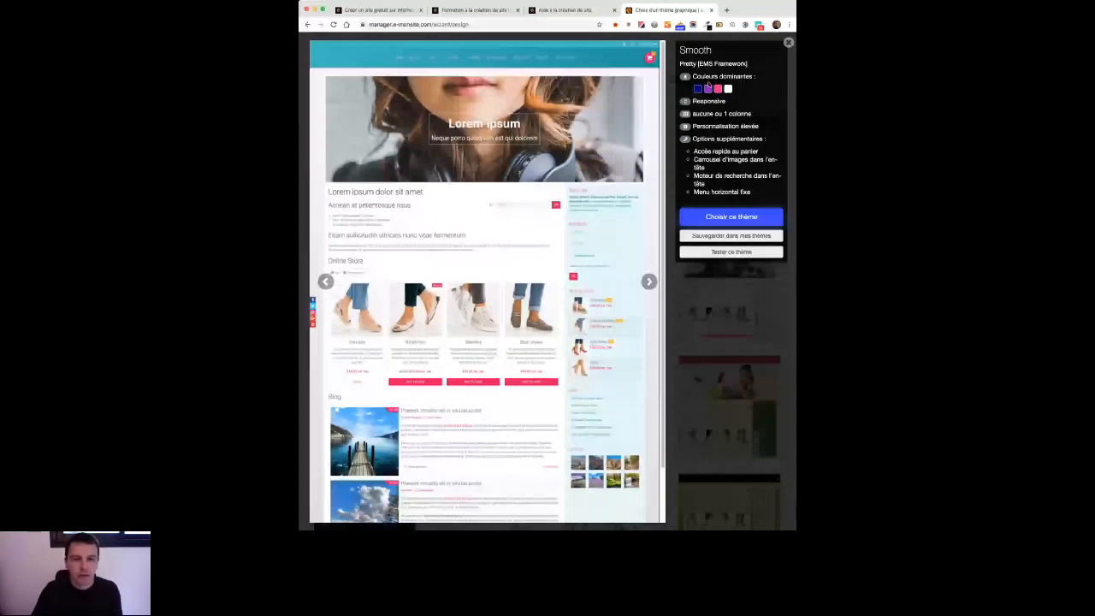
double_click(701, 101)
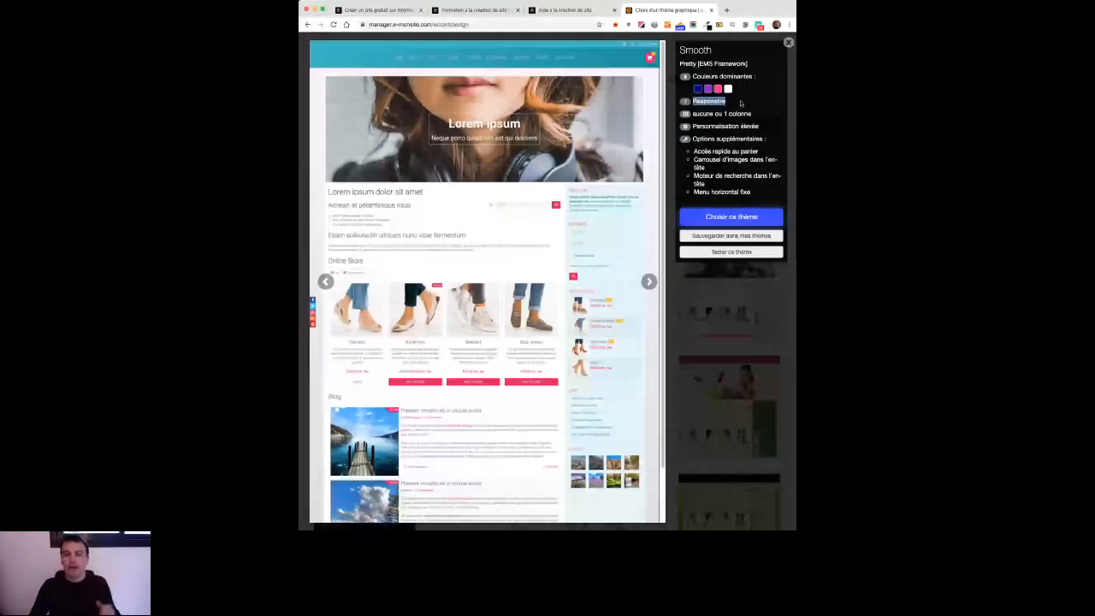
click(746, 112)
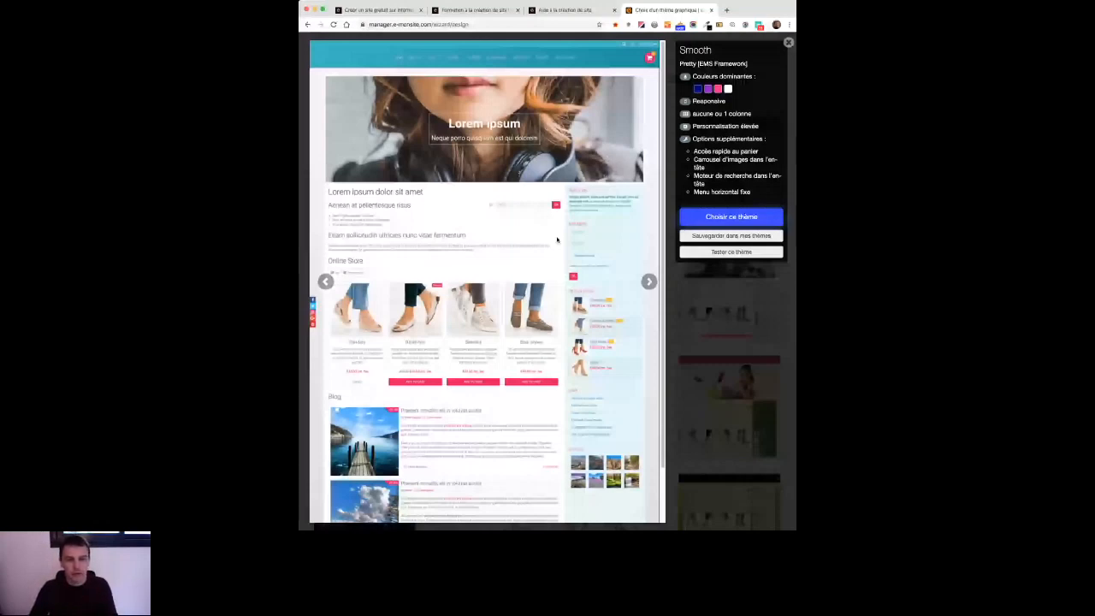
Apply the Smooth theme to the site and decline the guided tour of the administration.
click(716, 221)
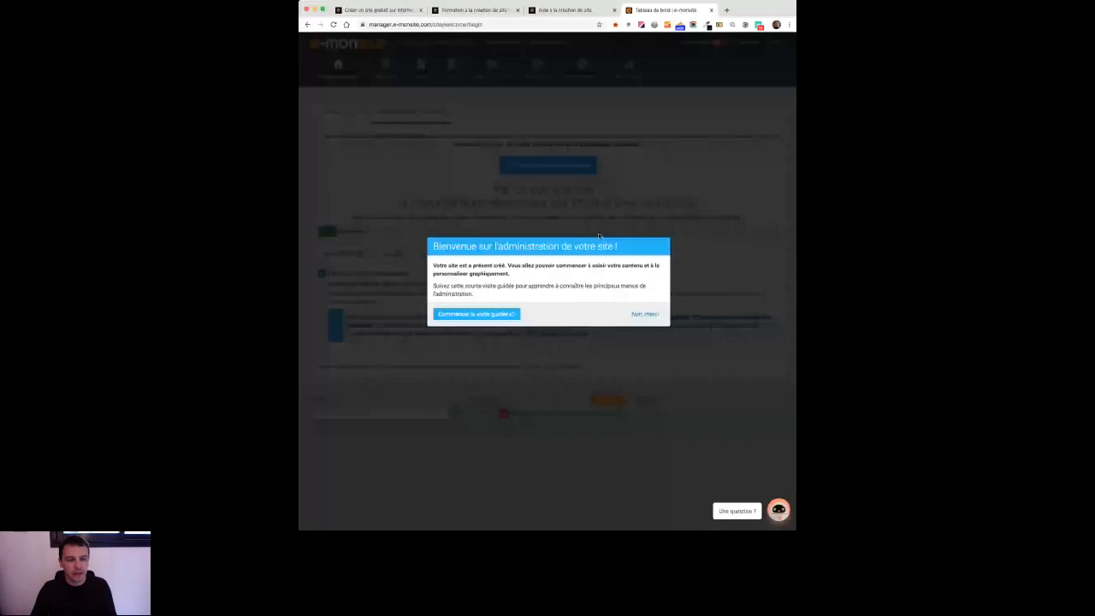
click(644, 314)
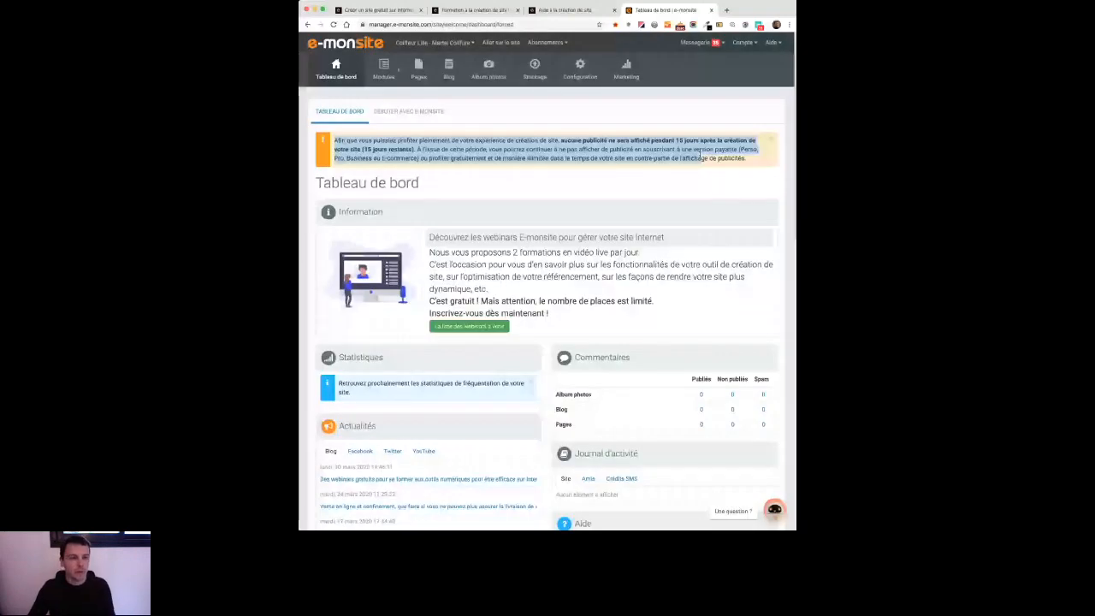
Check the dashboard's subscription and site menus, and view the public site's title and default home page text.
click(545, 42)
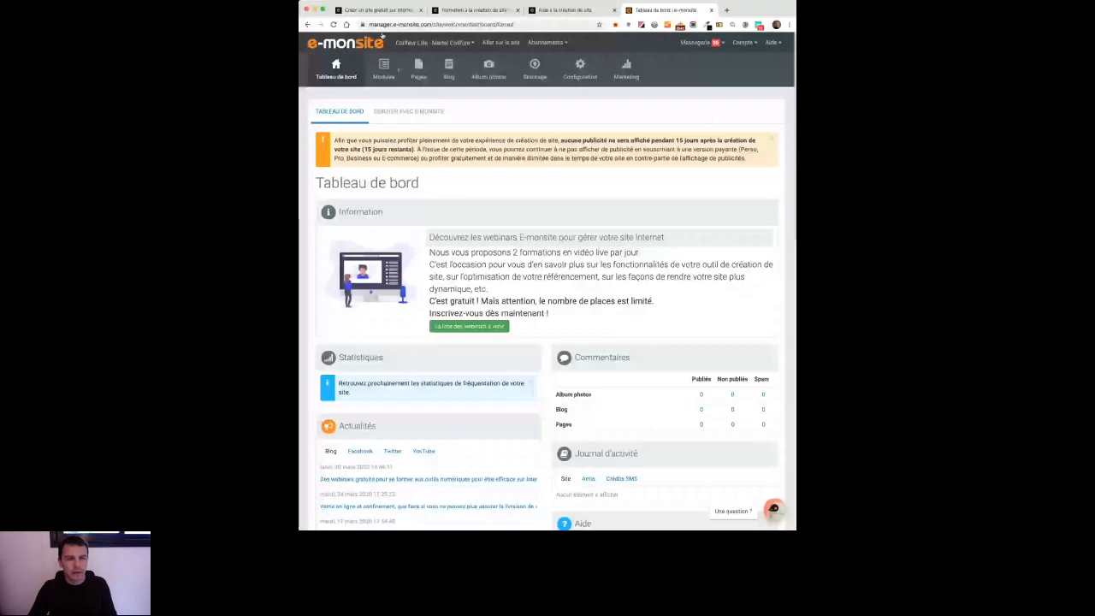
click(428, 43)
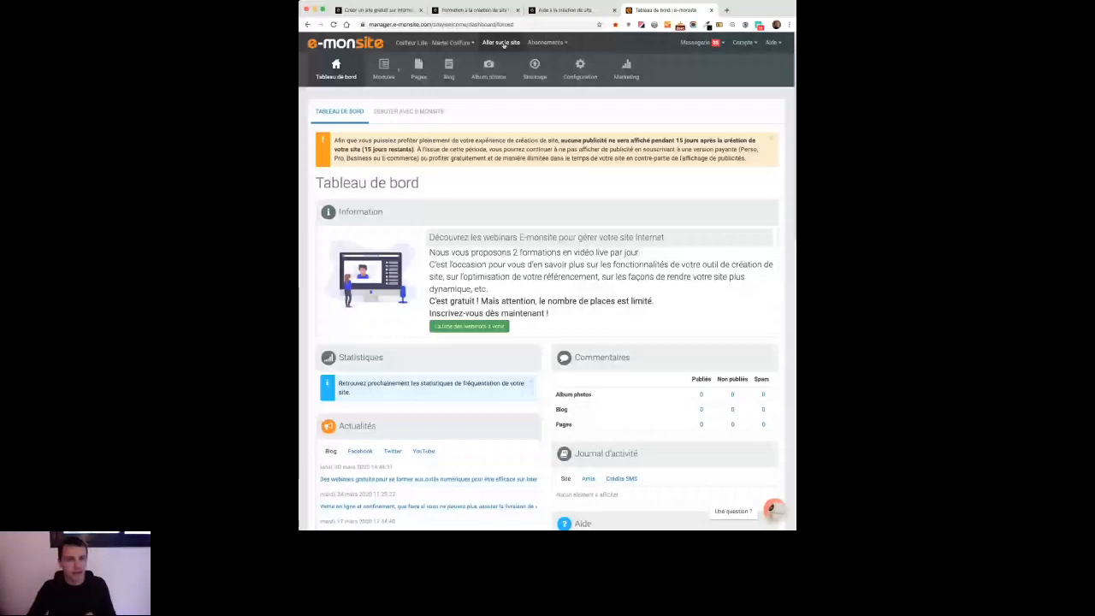
click(502, 42)
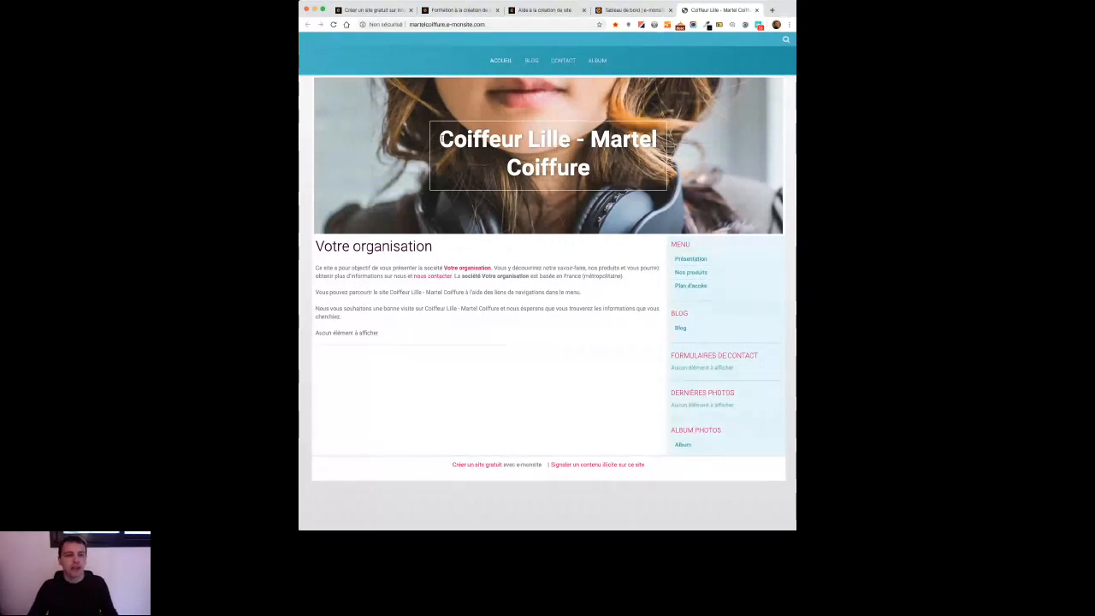
drag(441, 139, 629, 333)
click(639, 369)
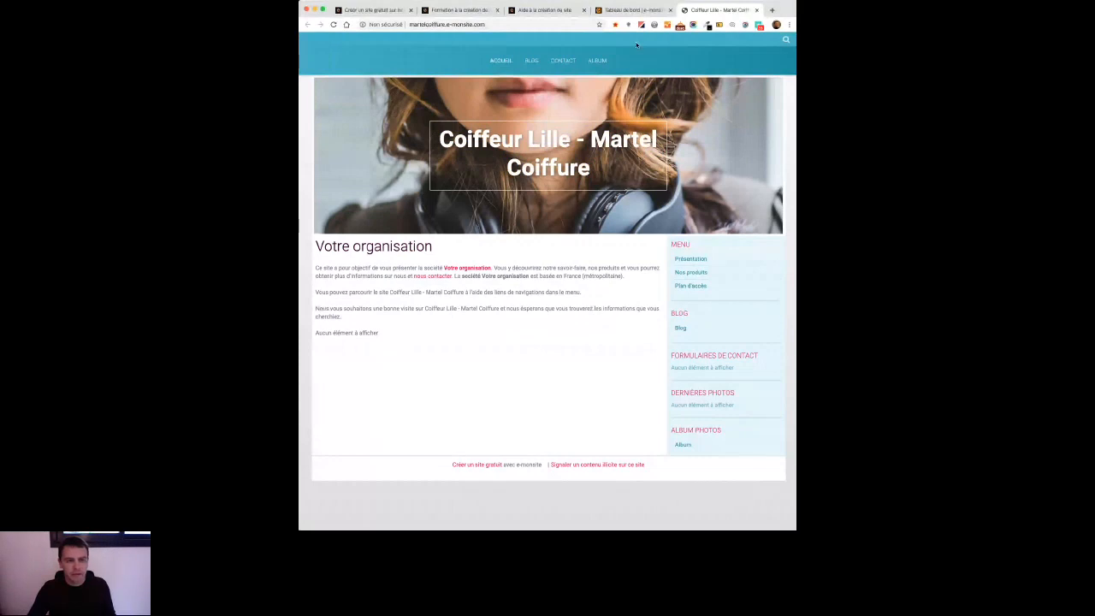
Compare the domain name subscription options in the dashboard with the public site's web address.
click(633, 10)
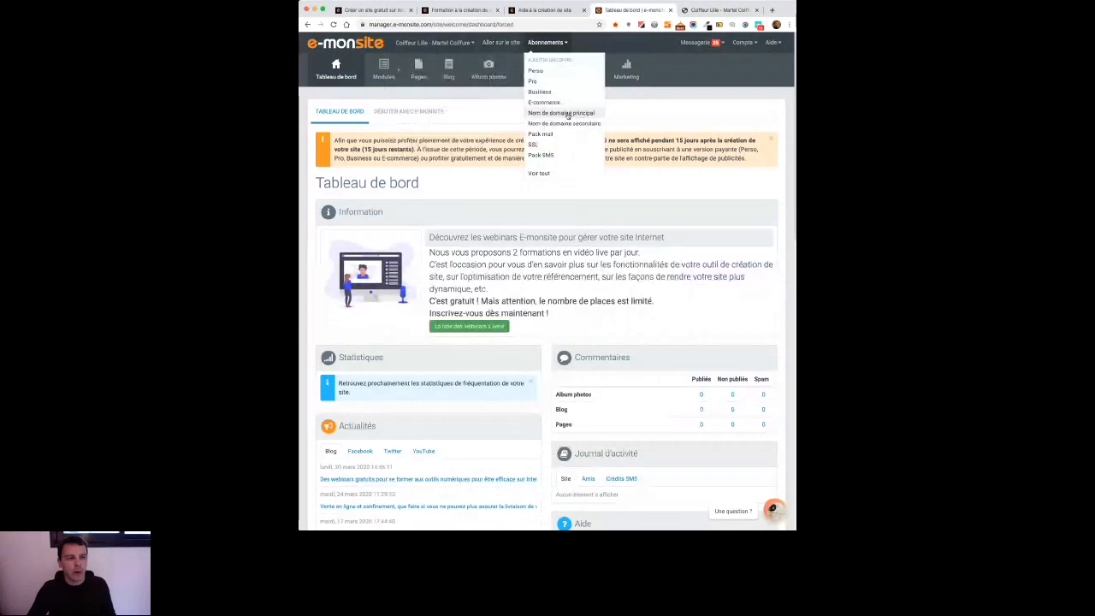
click(721, 11)
click(512, 26)
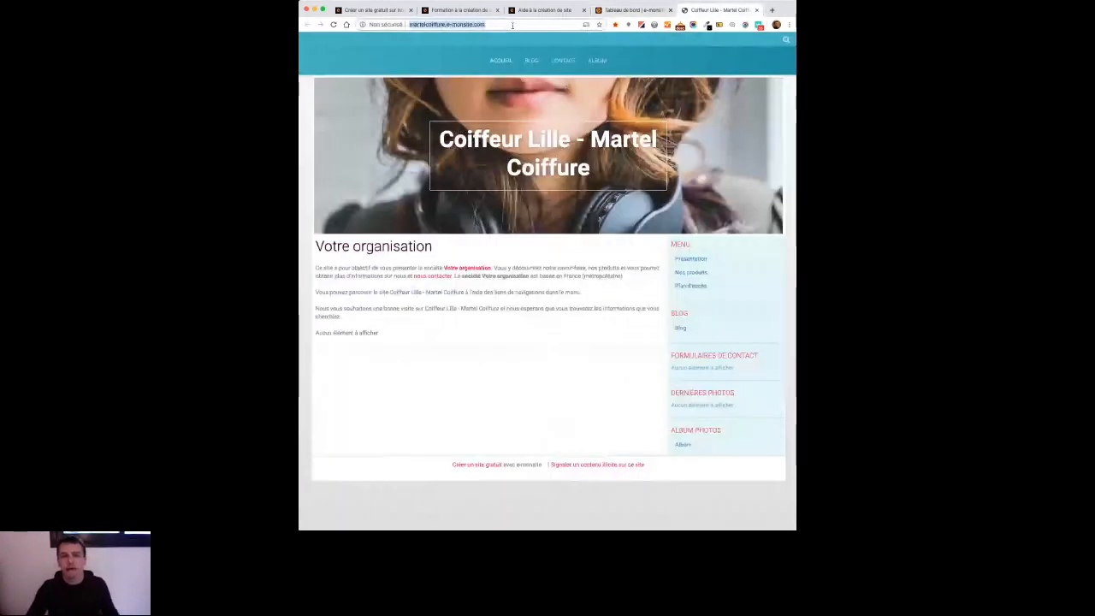
click(514, 26)
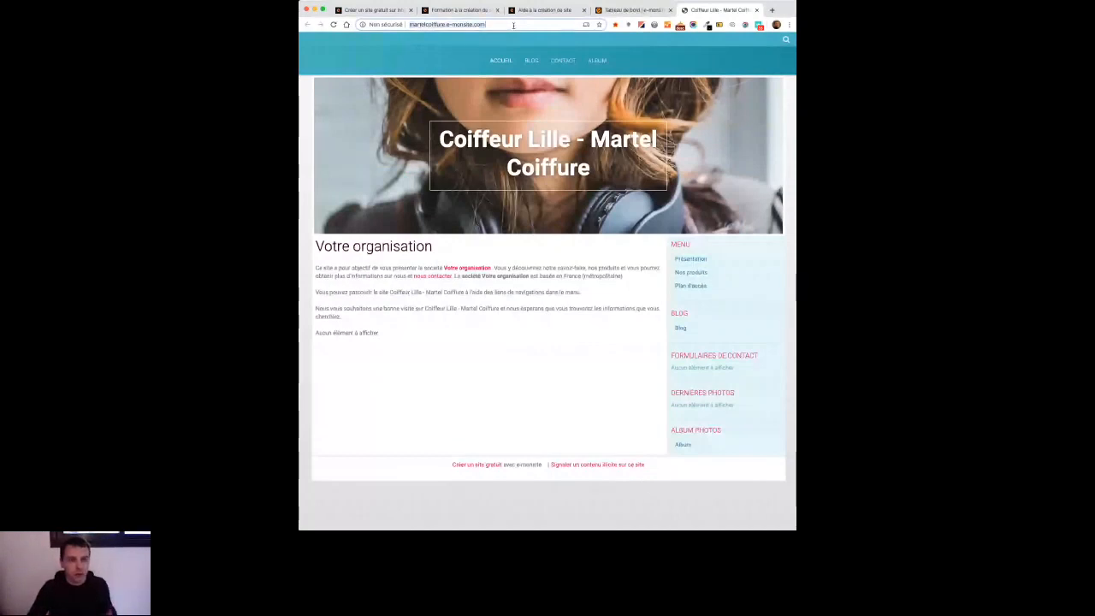
click(598, 293)
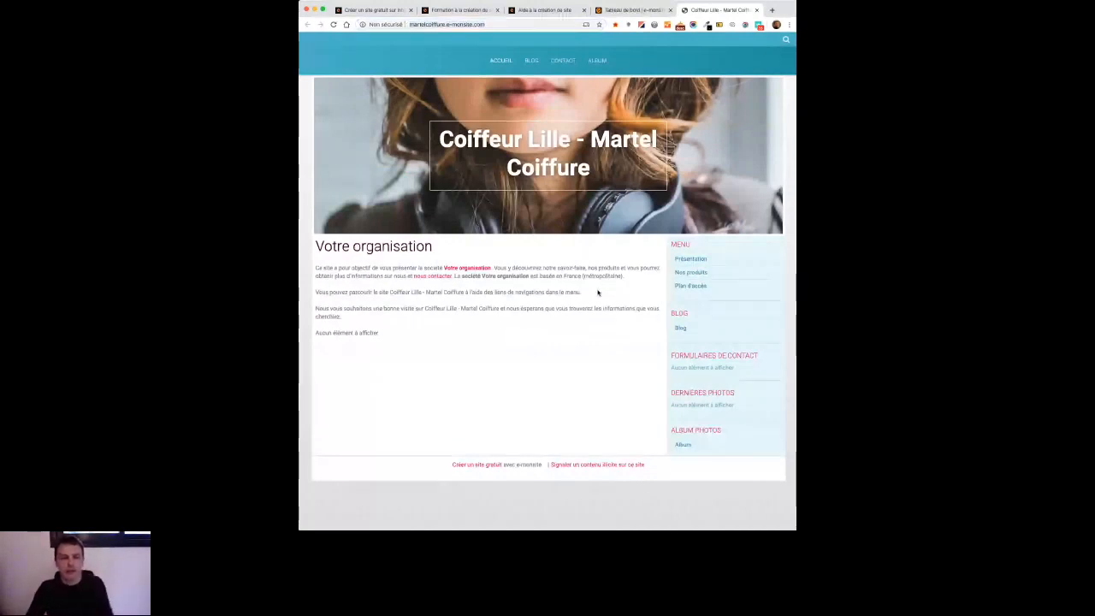
click(405, 25)
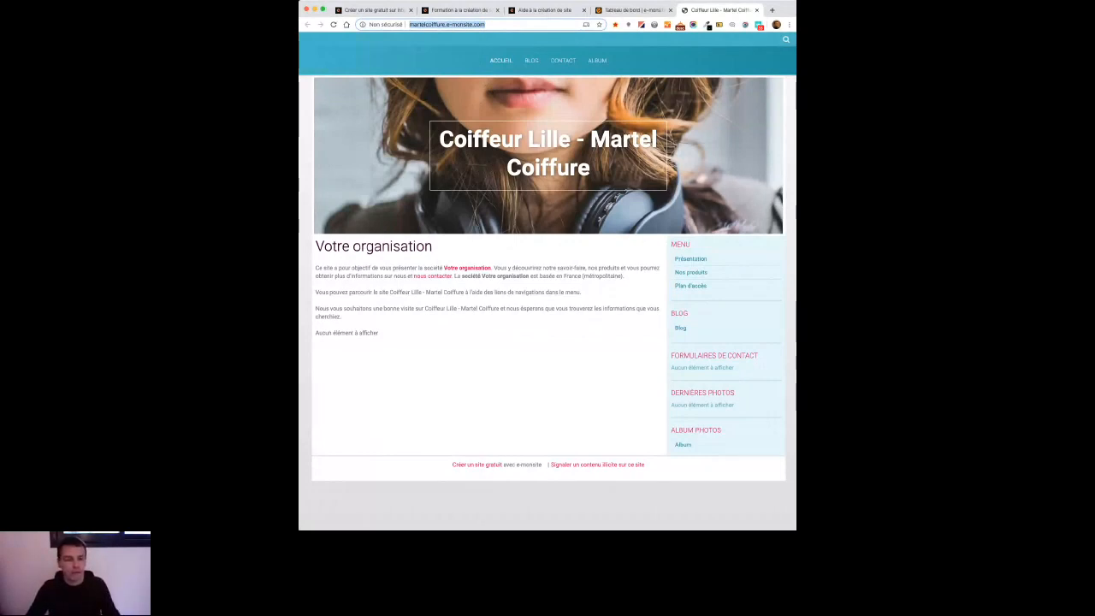
Return to the dashboard and review the subscription, site and help options, including online support.
click(634, 10)
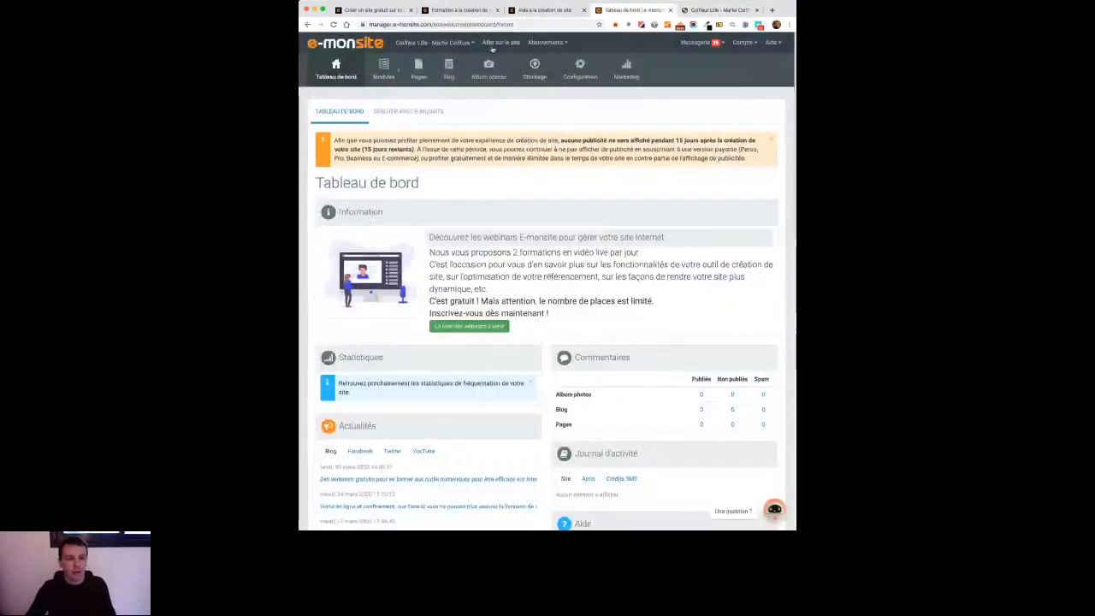
click(545, 42)
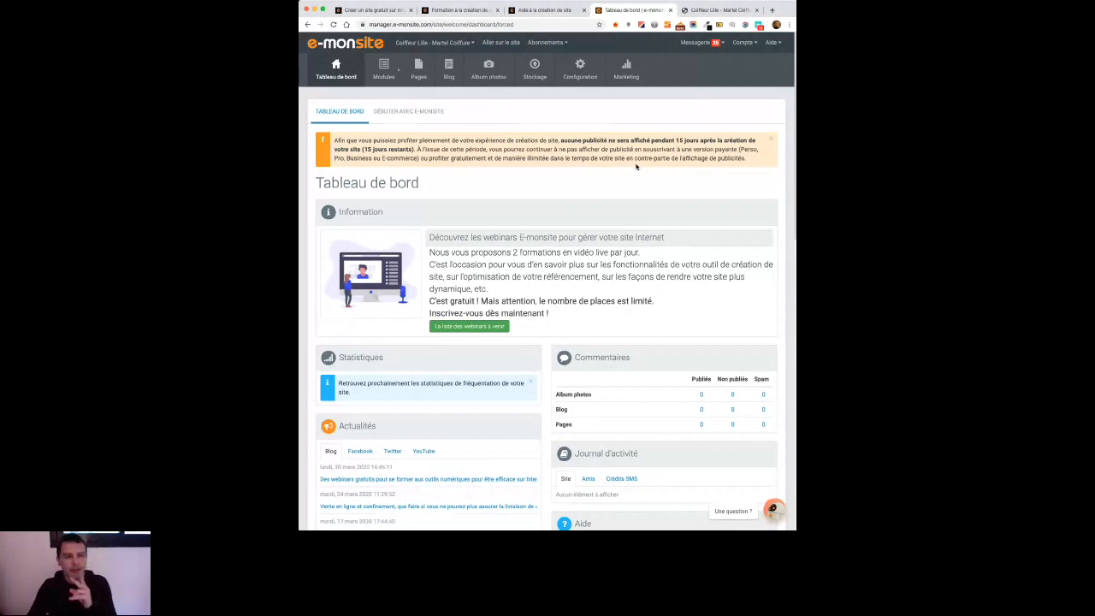
click(434, 42)
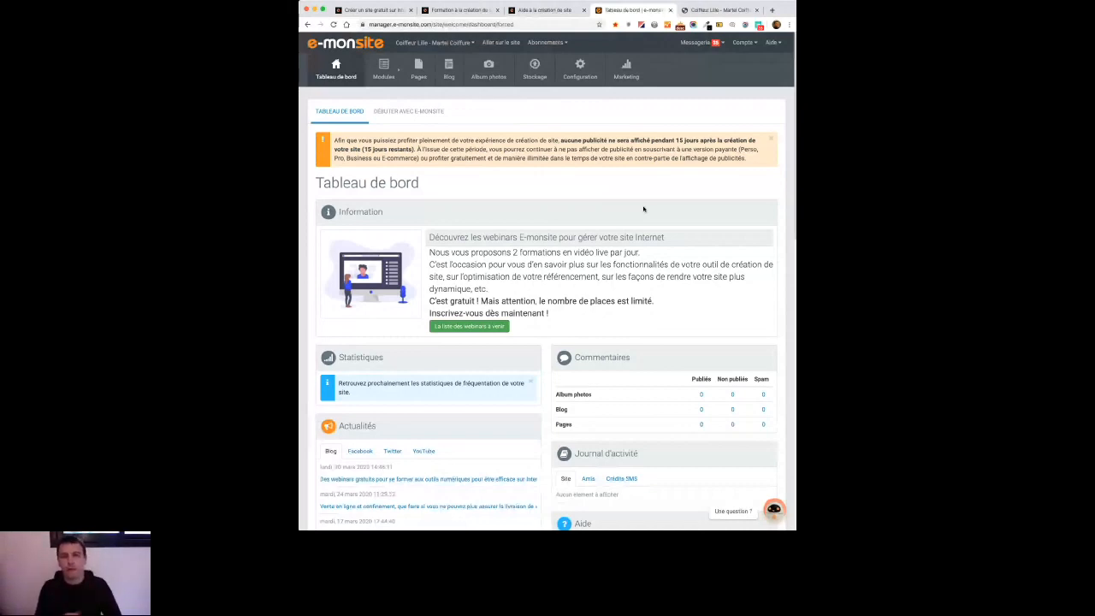
click(771, 42)
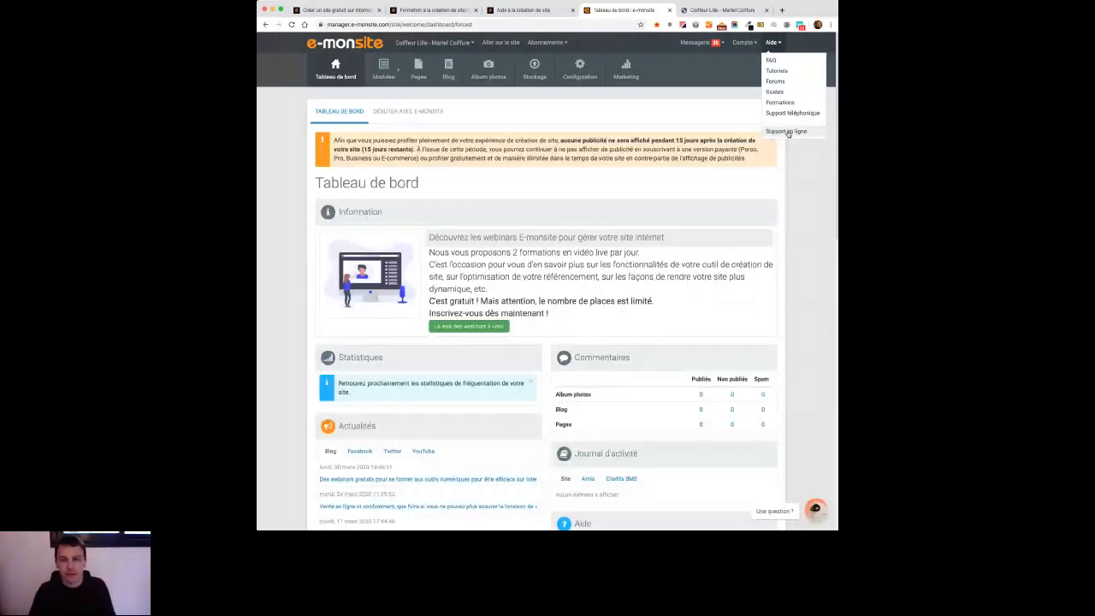
click(787, 132)
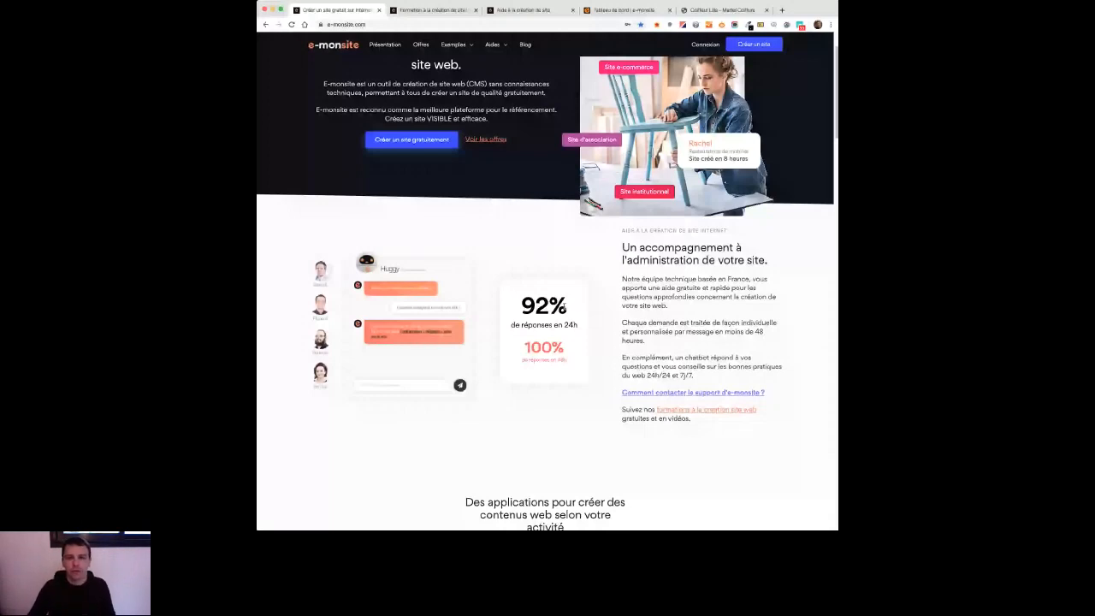
Look through the dashboard's webinar information, statistics, news, comments and help sections.
scroll(564, 306, up, 2)
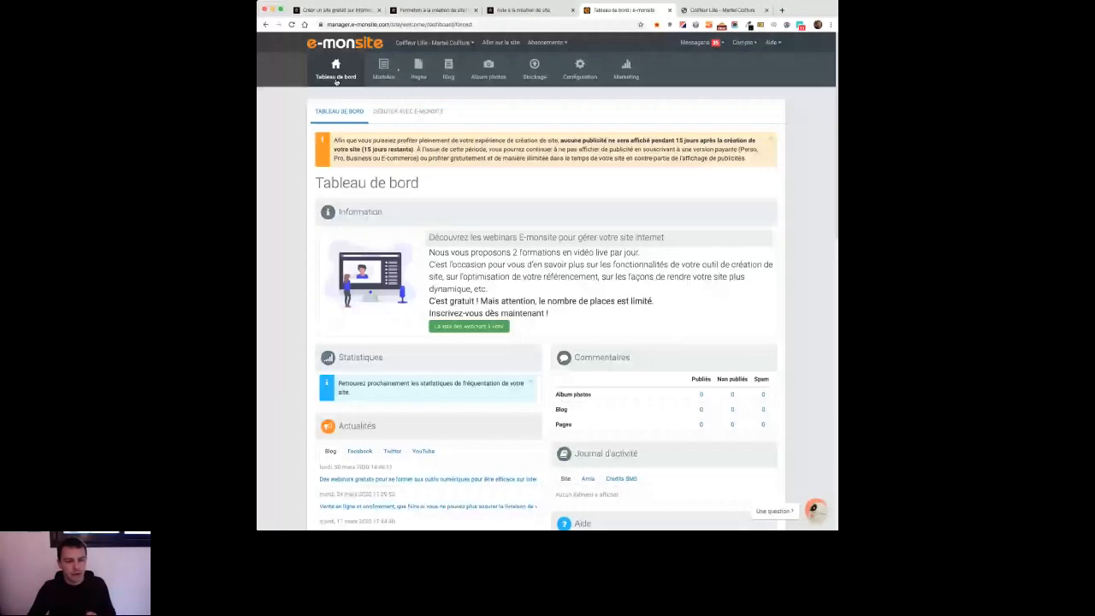
scroll(330, 114, down, 3)
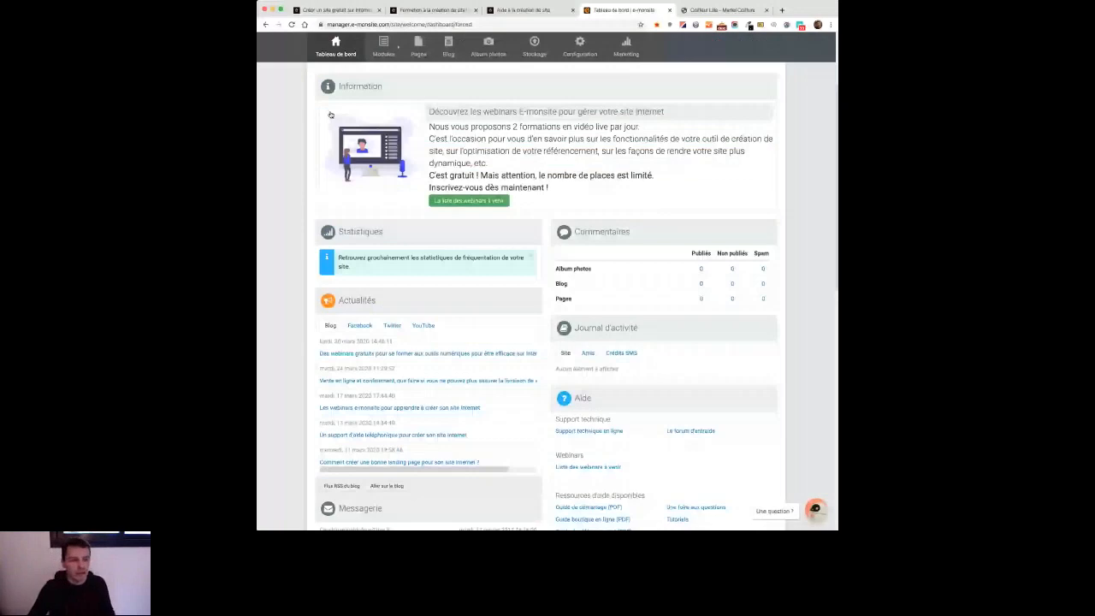
scroll(708, 226, up, 1)
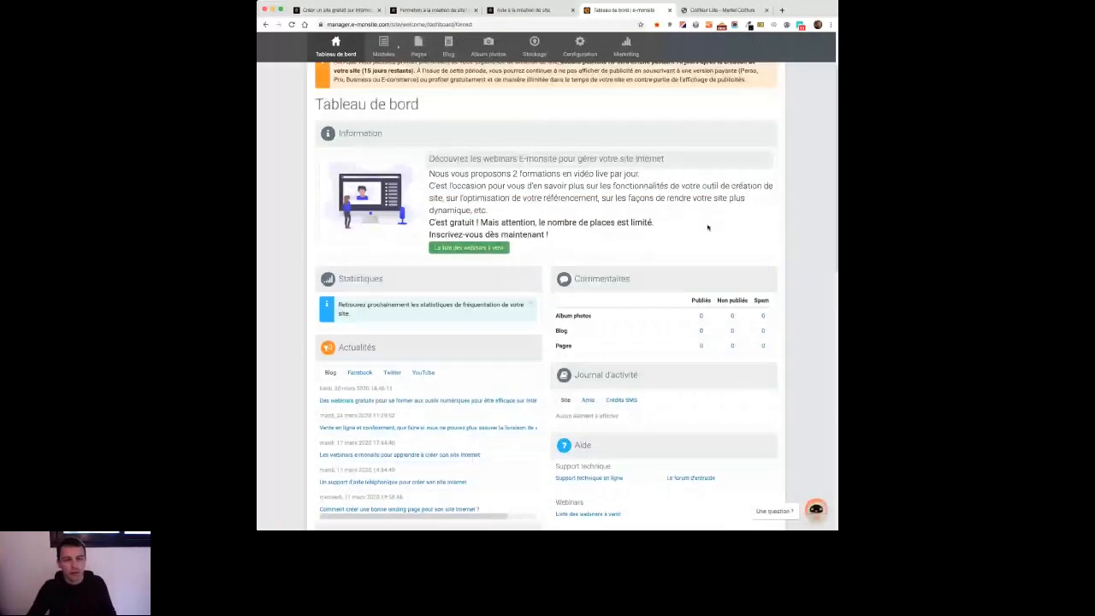
scroll(709, 228, down, 1)
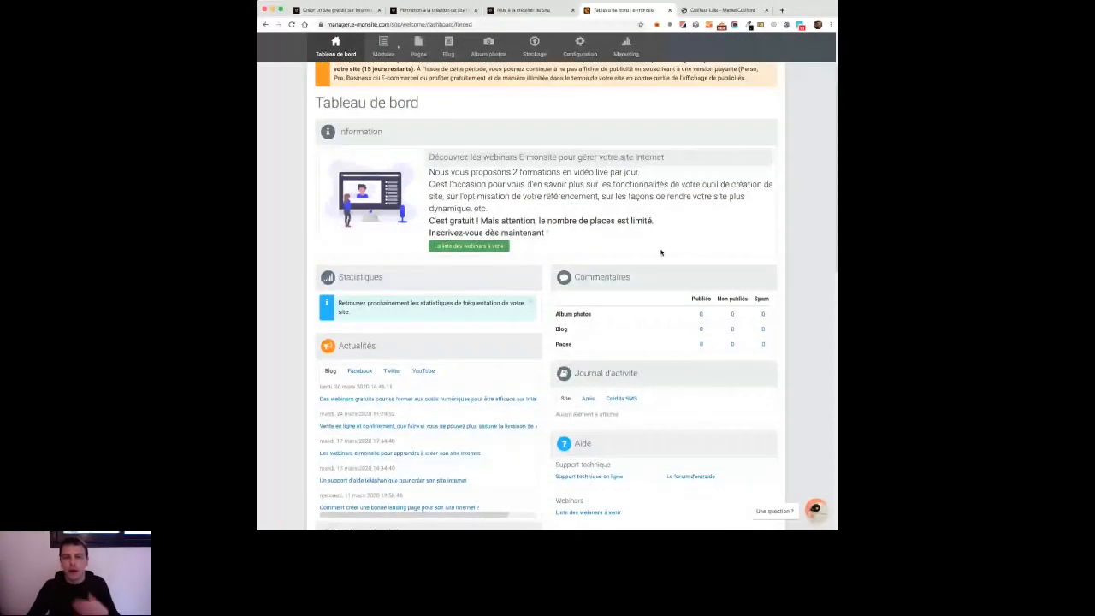
scroll(662, 220, down, 1)
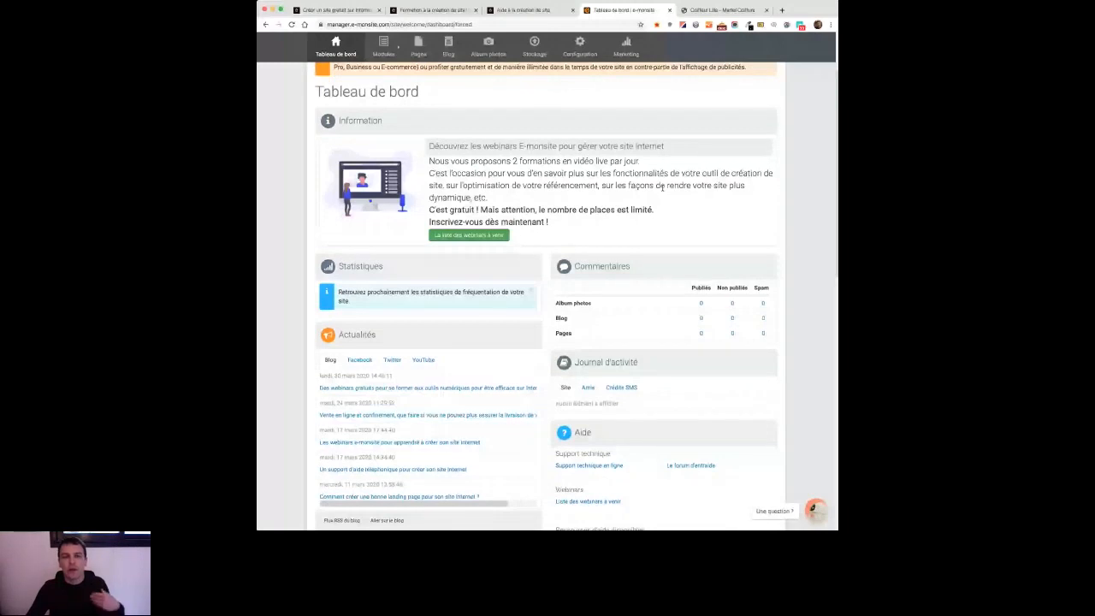
Look through the dashboard's activity log, messaging and help resources, including the guides, tutorials and technical support links.
scroll(652, 247, down, 3)
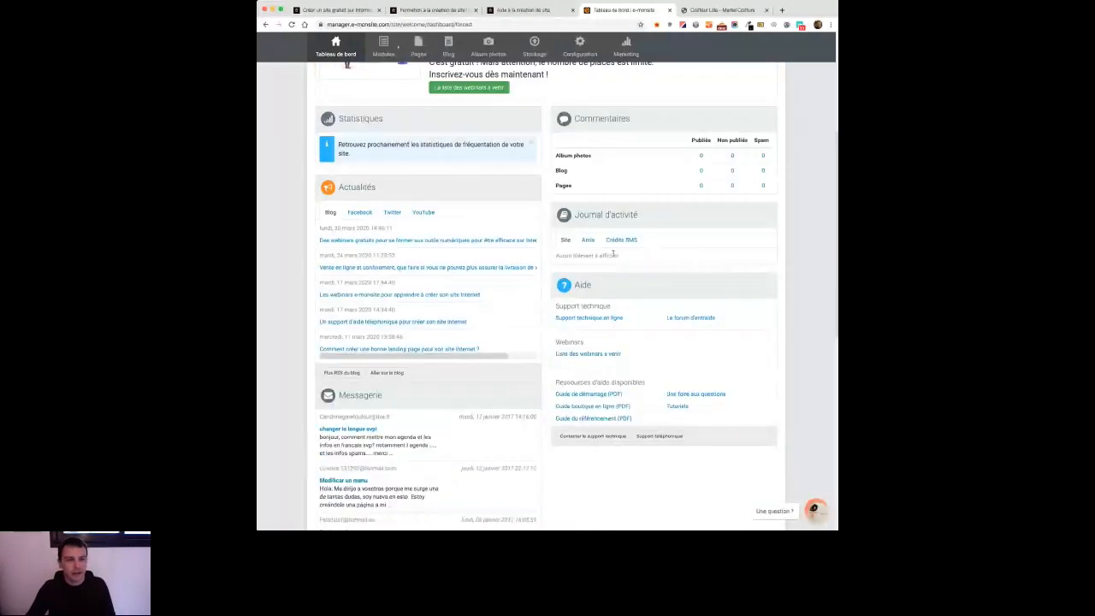
scroll(494, 160, up, 5)
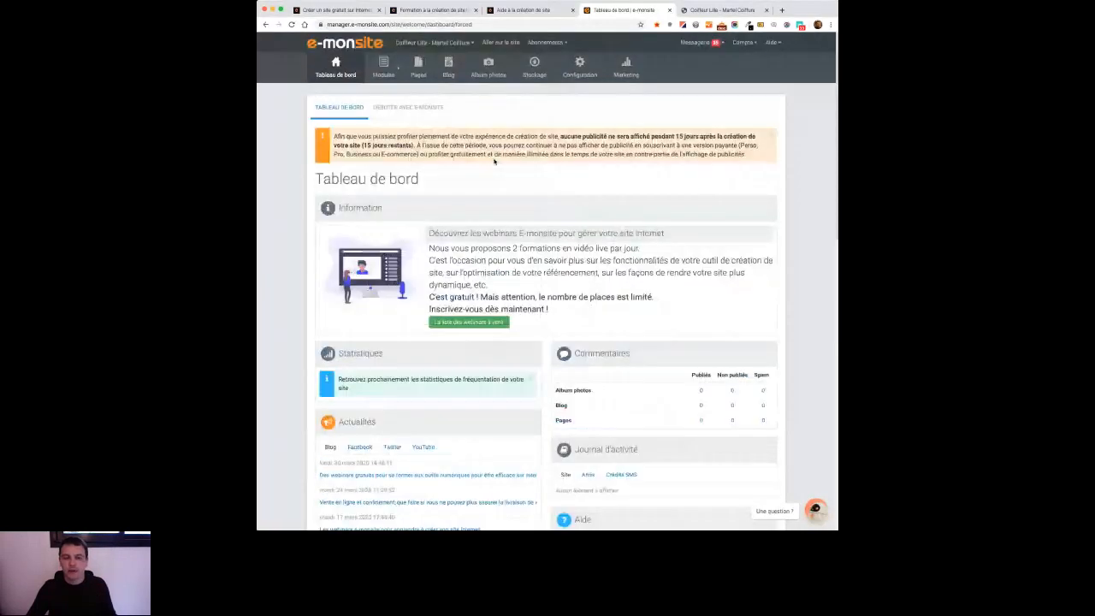
scroll(587, 351, down, 3)
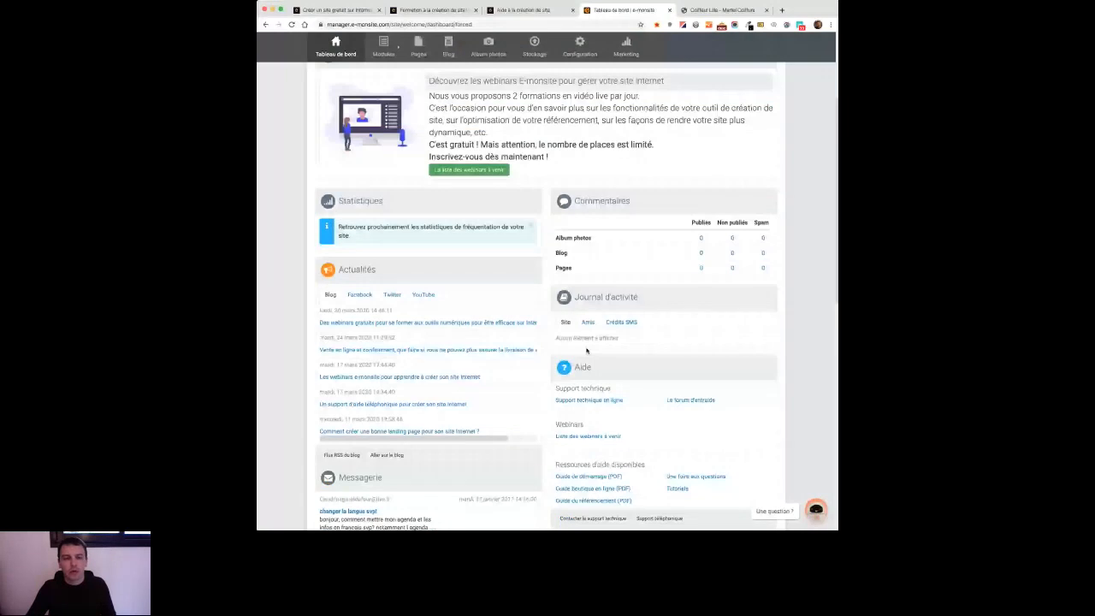
scroll(587, 351, down, 3)
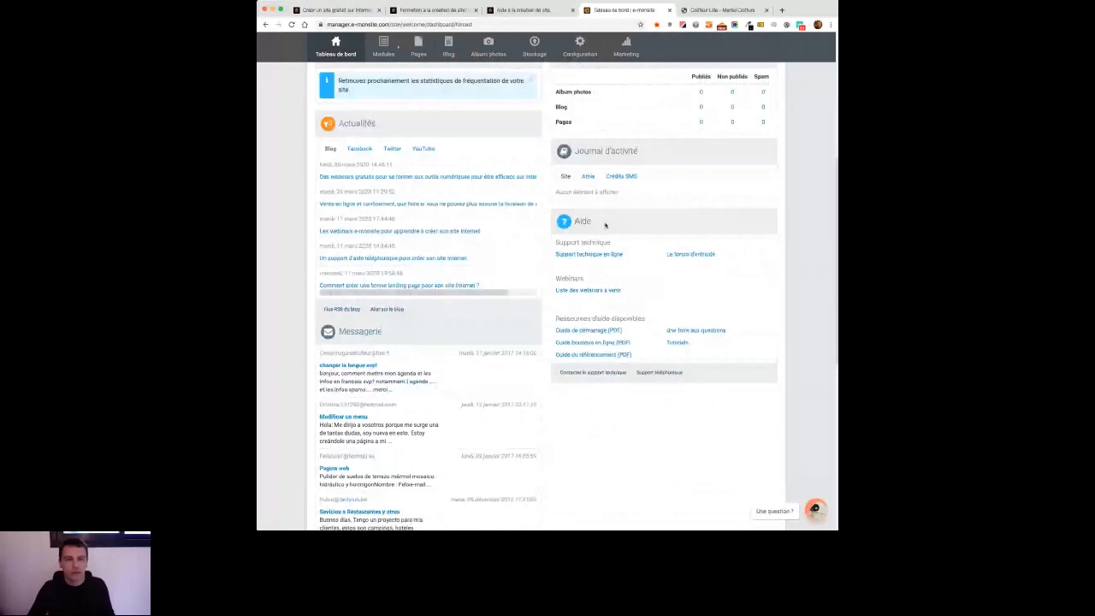
scroll(605, 225, up, 5)
Open the modules overview, review the enabled and available modules, and deactivate the Album photos module.
mouse_move(373, 77)
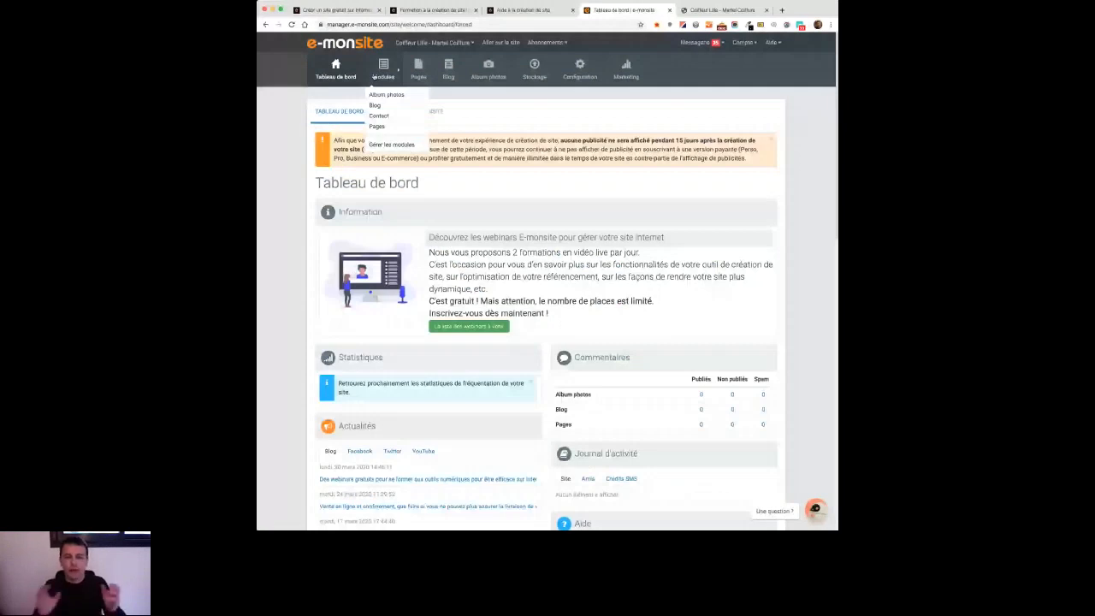
click(374, 77)
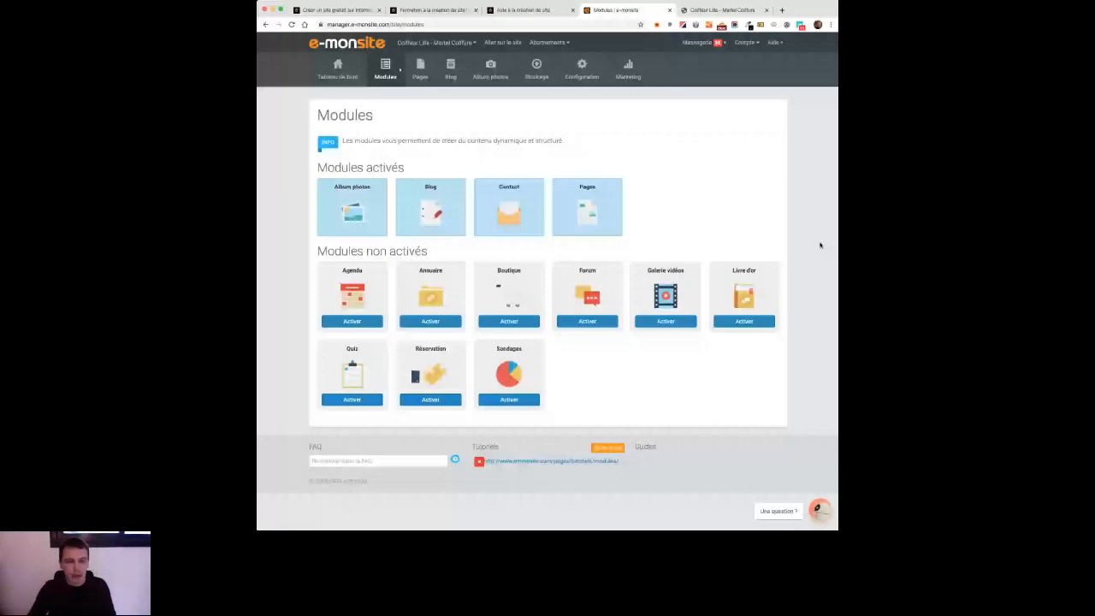
mouse_move(587, 203)
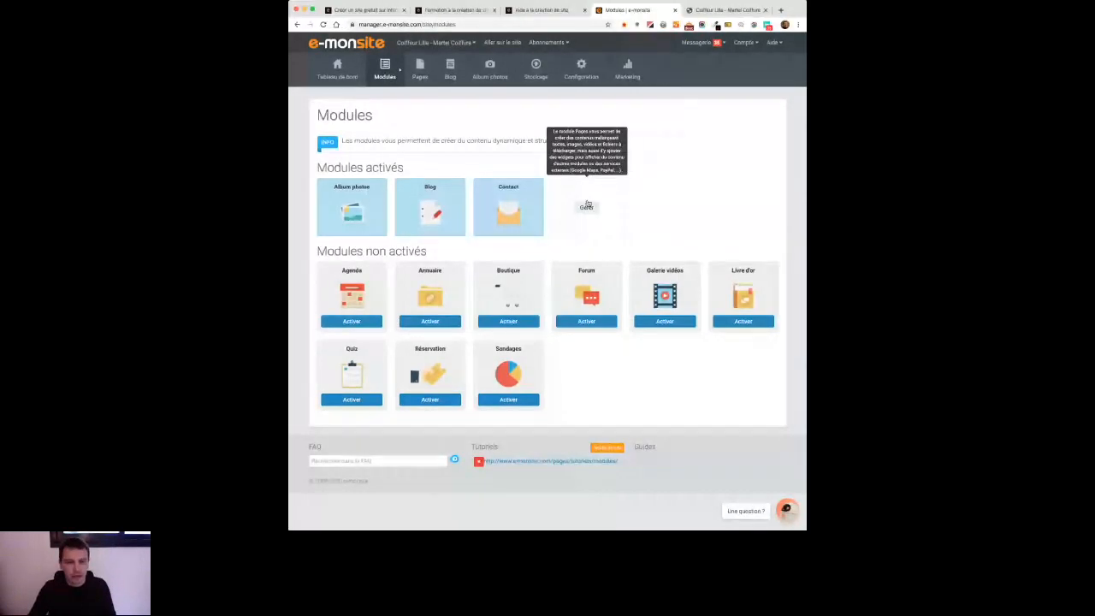
mouse_move(616, 222)
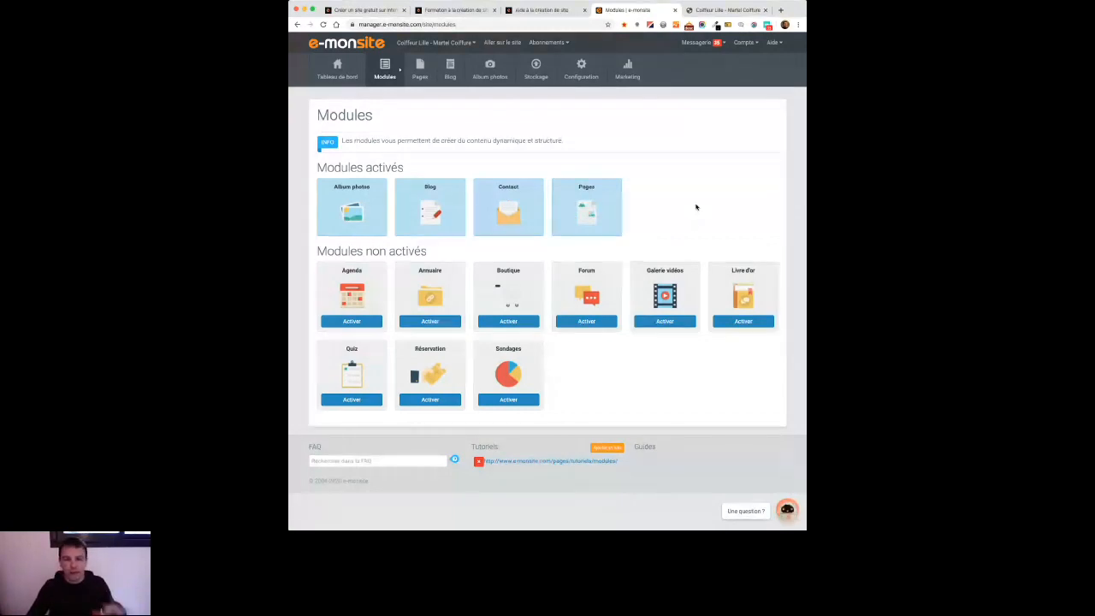
mouse_move(621, 176)
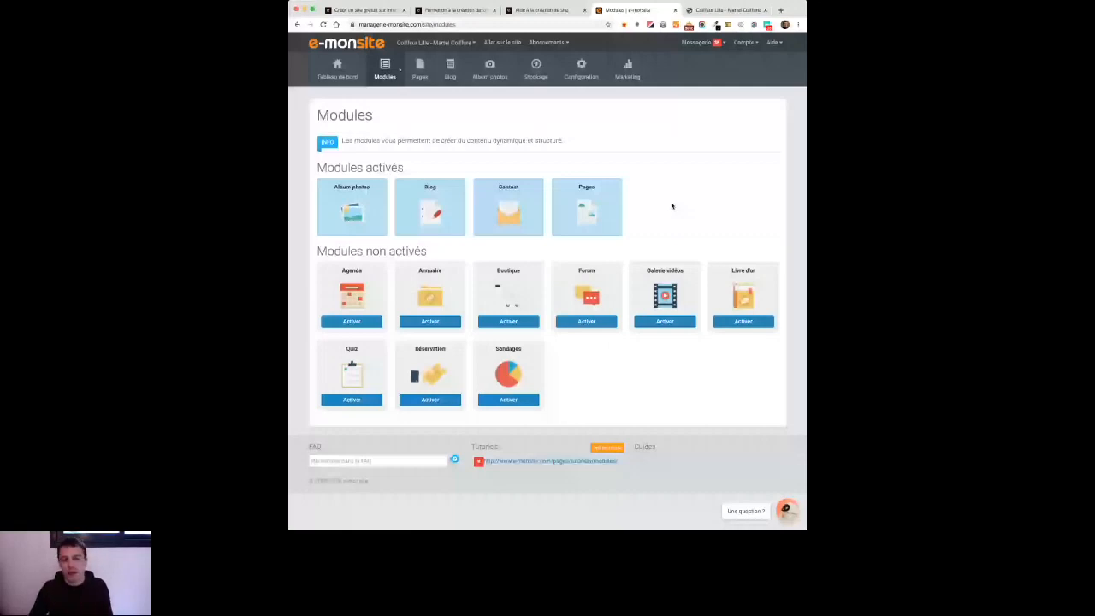
mouse_move(351, 313)
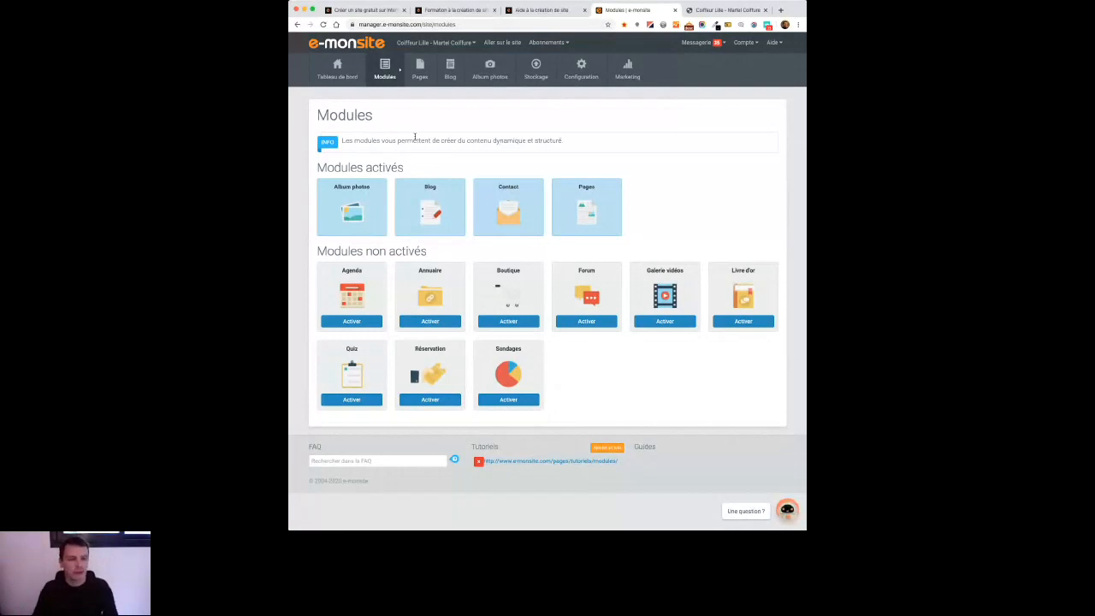
mouse_move(400, 74)
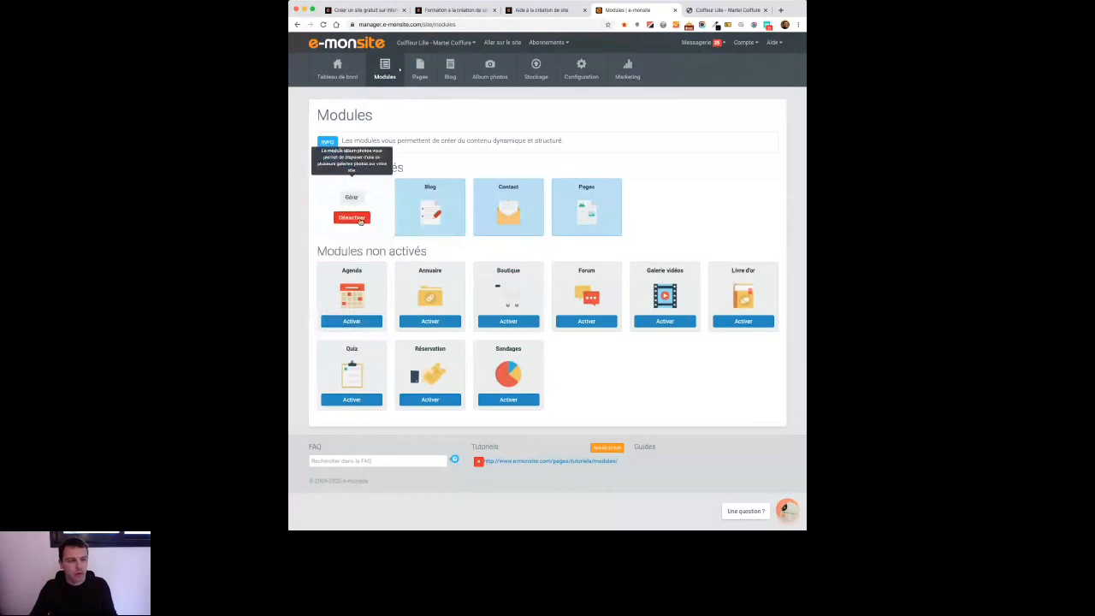
click(354, 219)
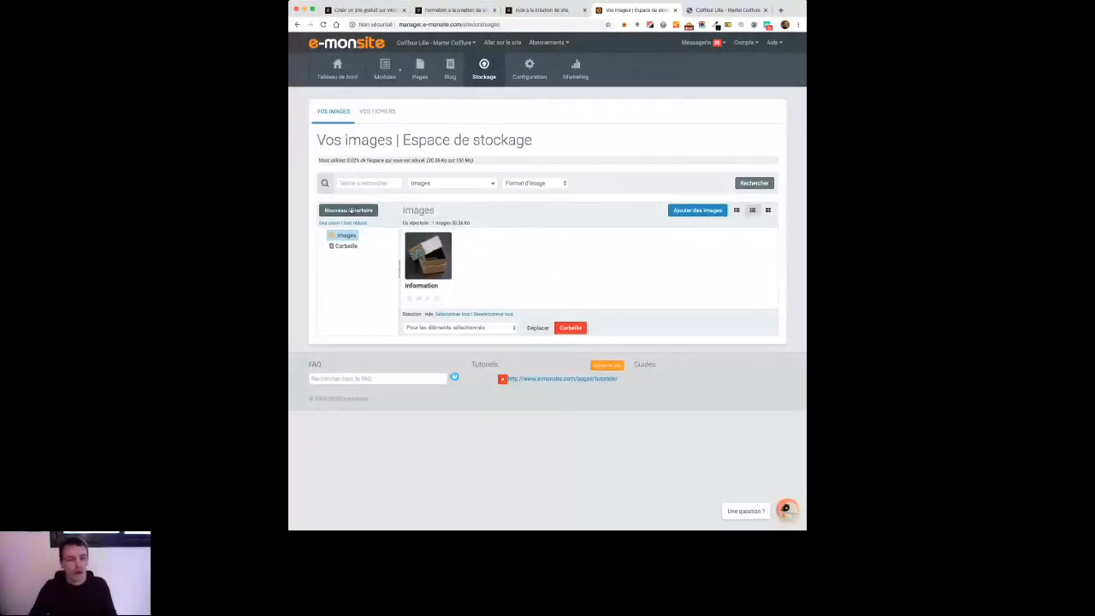
Check the multiple image upload requirements in the image storage space, and look over the configuration and marketing options.
click(691, 214)
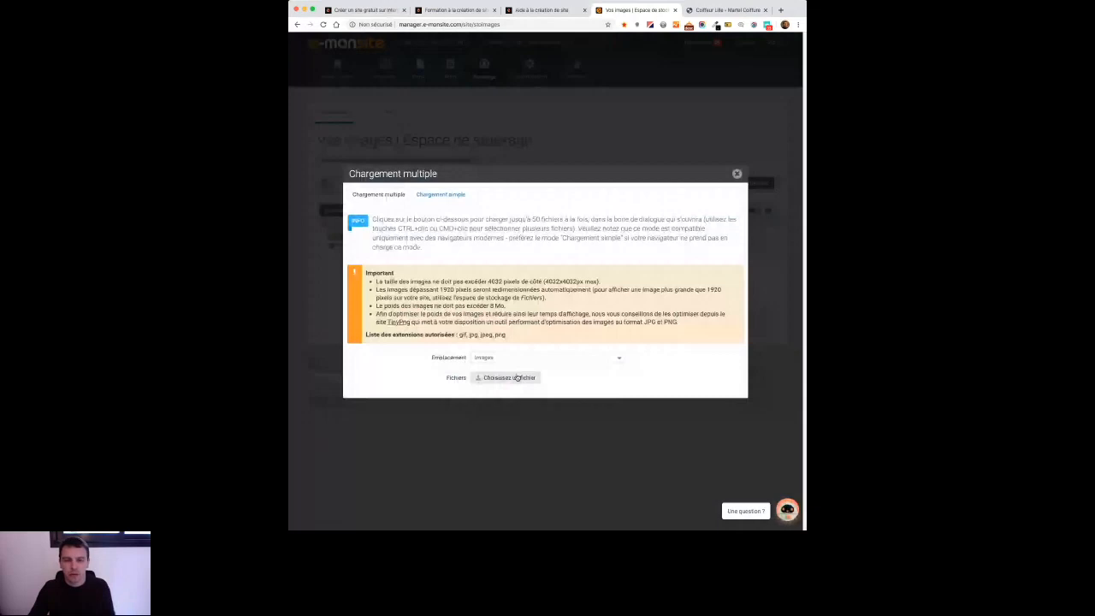
click(736, 174)
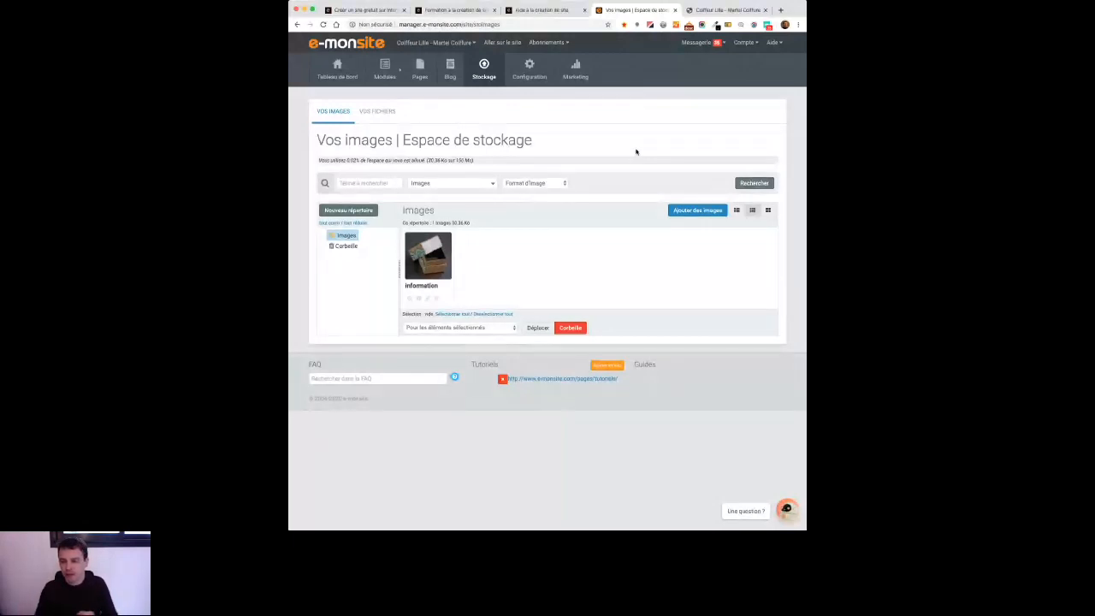
mouse_move(528, 76)
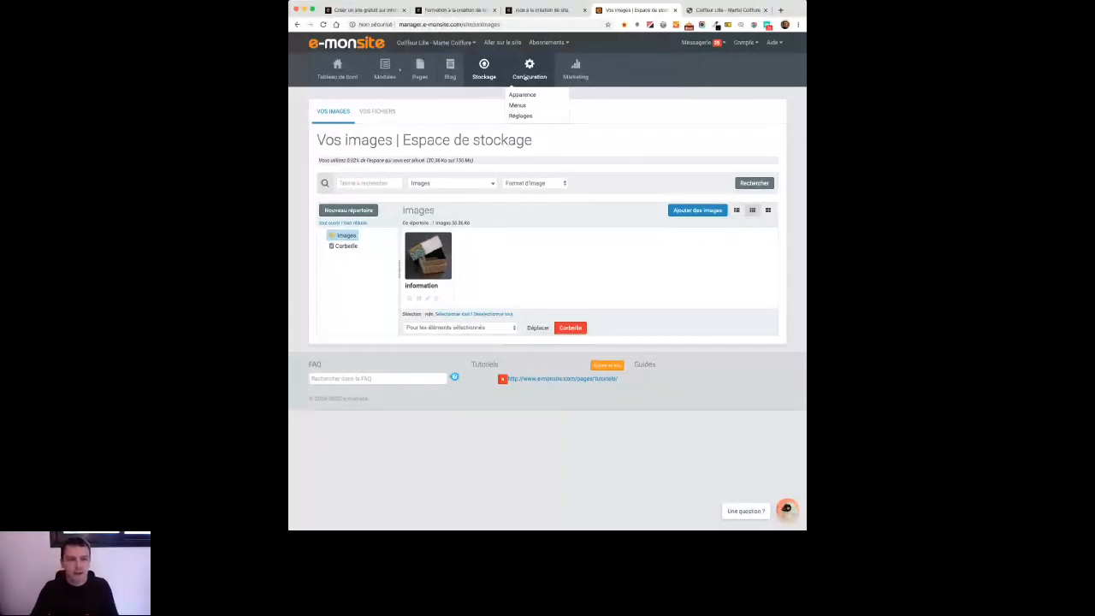
mouse_move(574, 75)
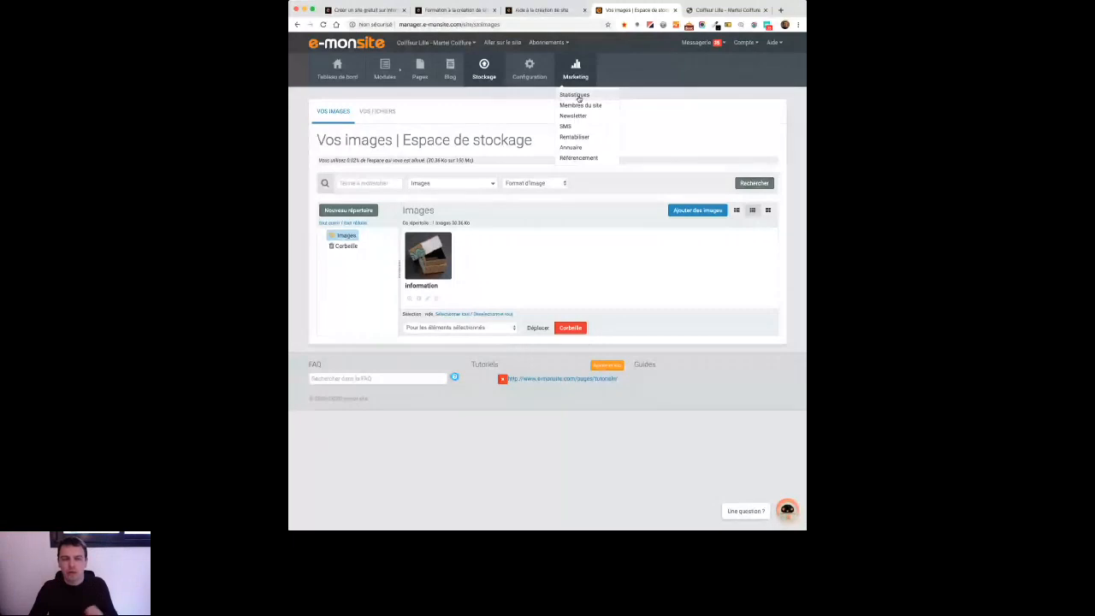
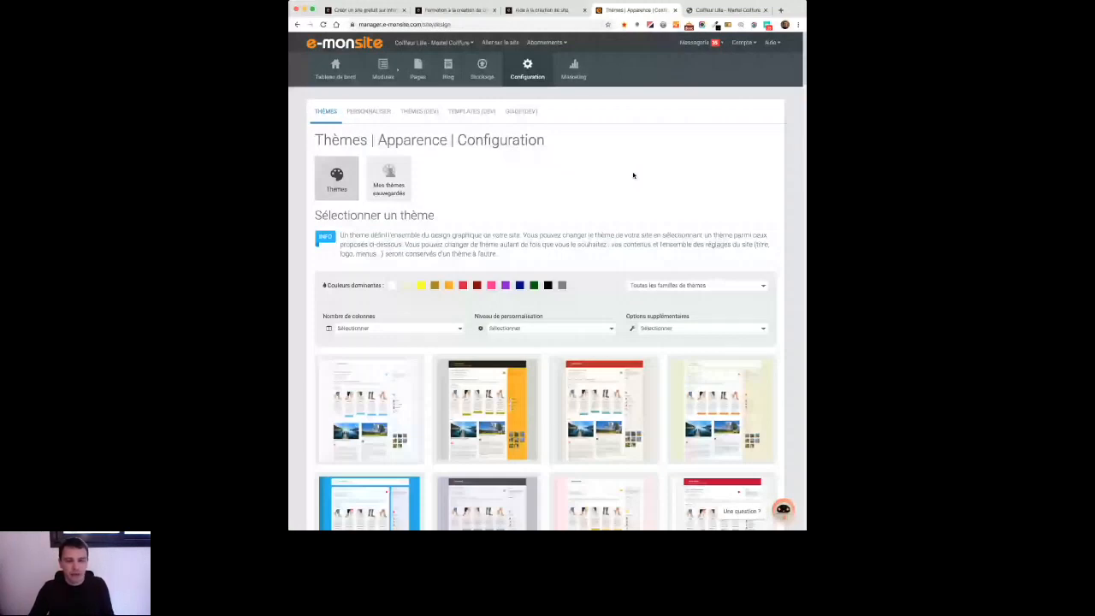
Filter the site themes by the Pretty [EMS Framework] family and browse the matching themes.
scroll(765, 321, down, 1)
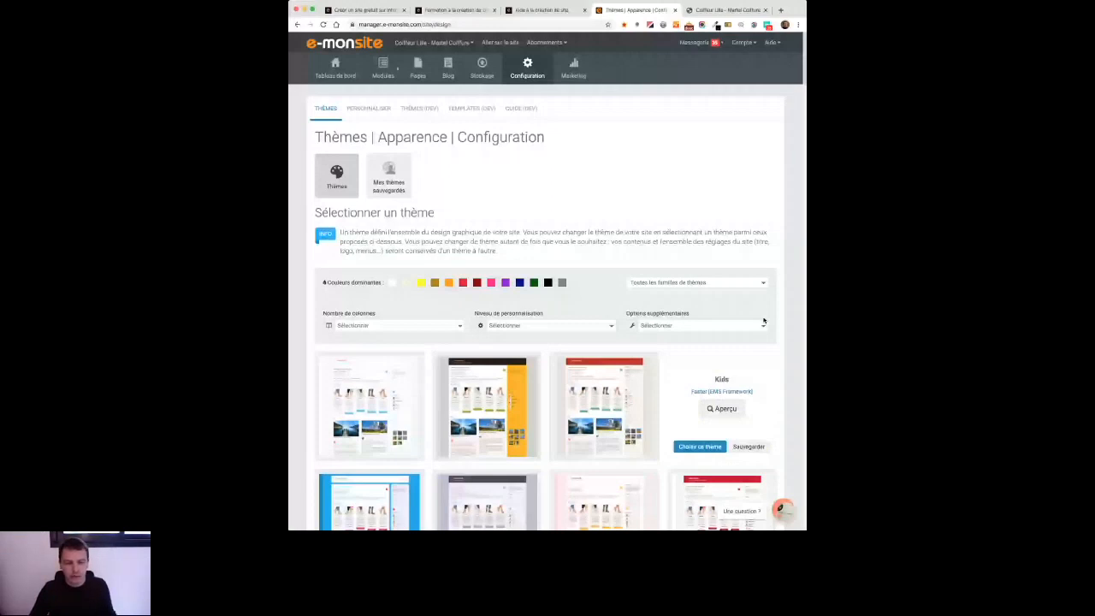
scroll(764, 321, down, 2)
click(713, 207)
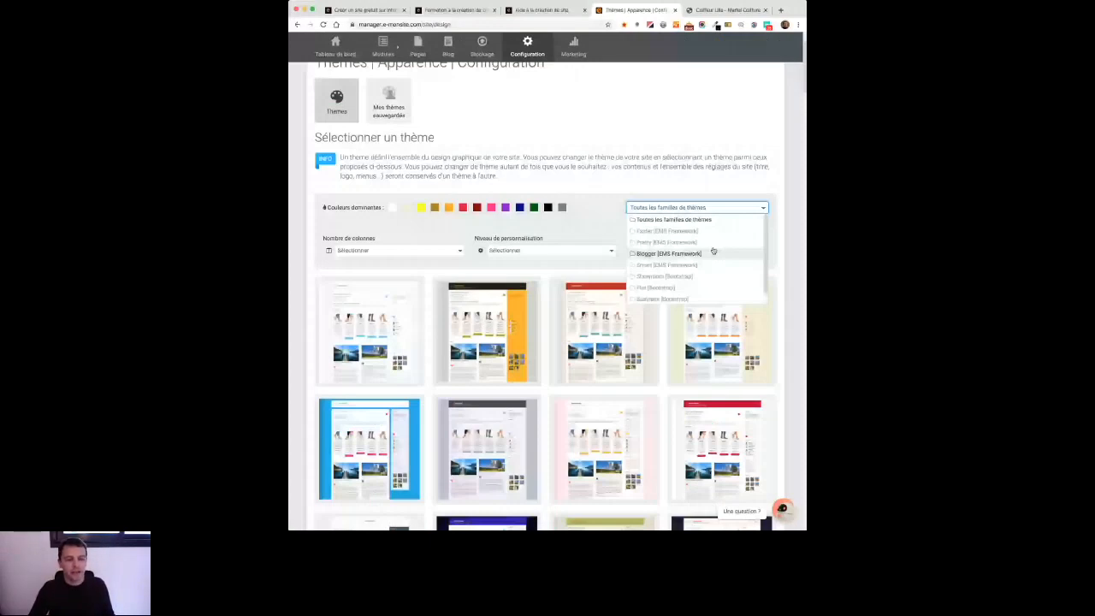
click(712, 243)
scroll(459, 400, down, 3)
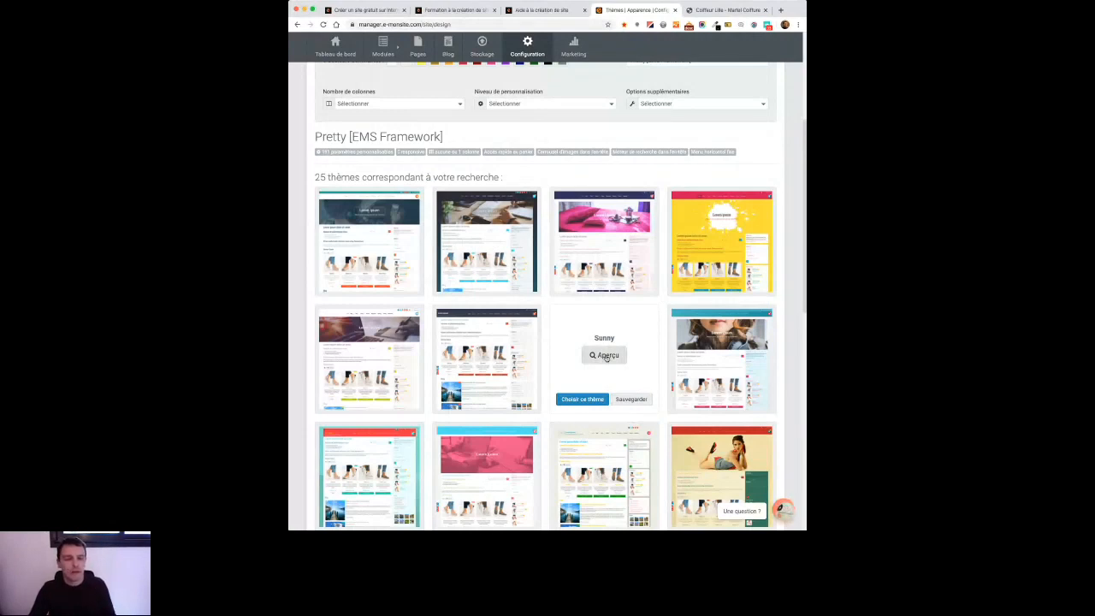
scroll(606, 357, up, 1)
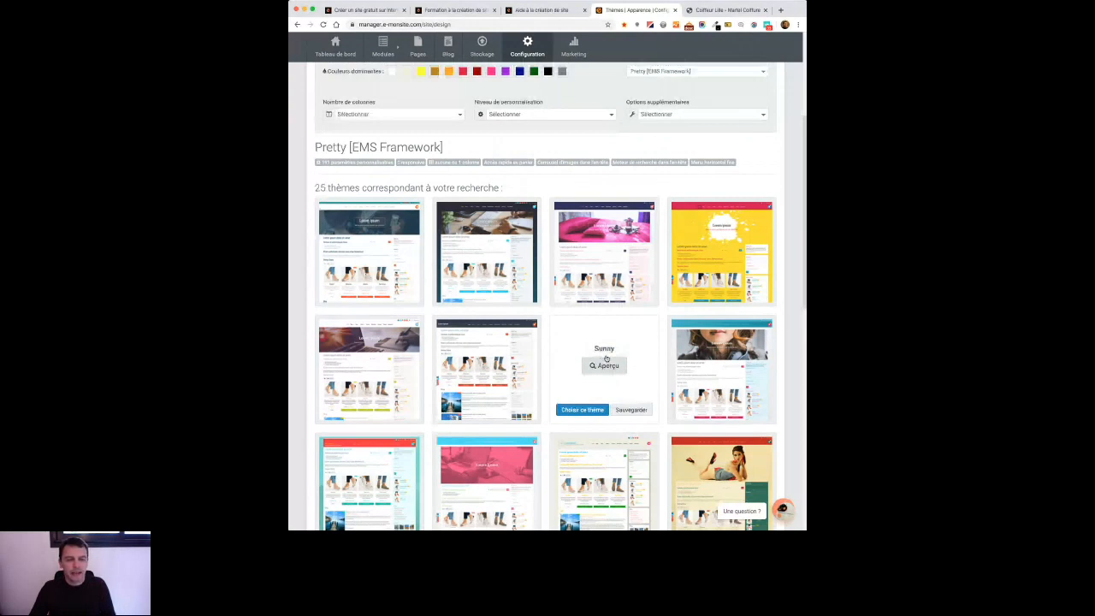
Check the webinar list for the session on improving a site's appearance, return to the themes, and view the public site.
click(457, 10)
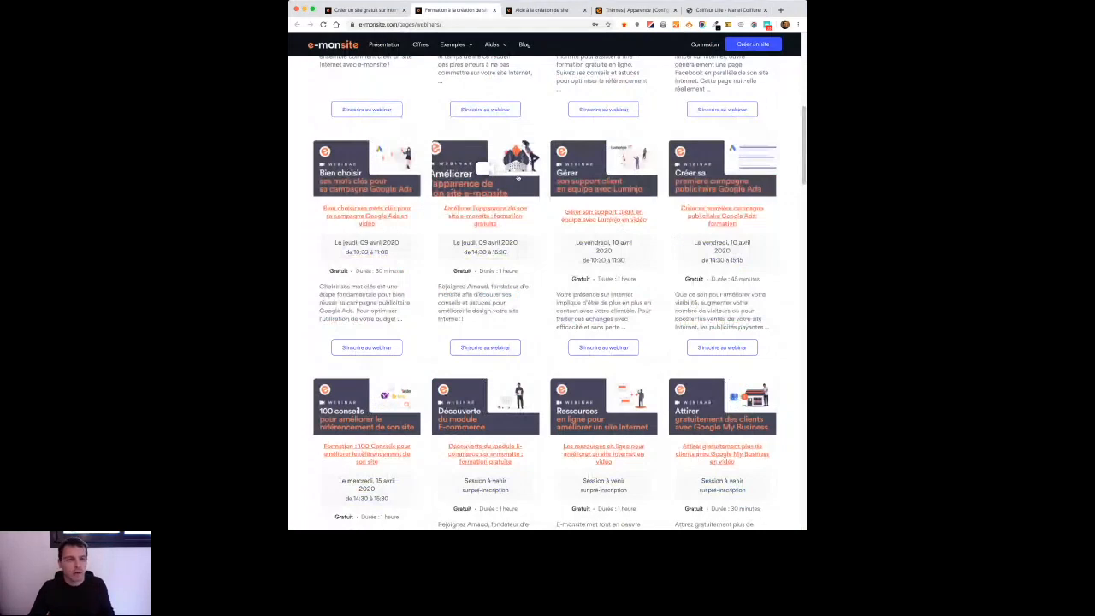
click(613, 11)
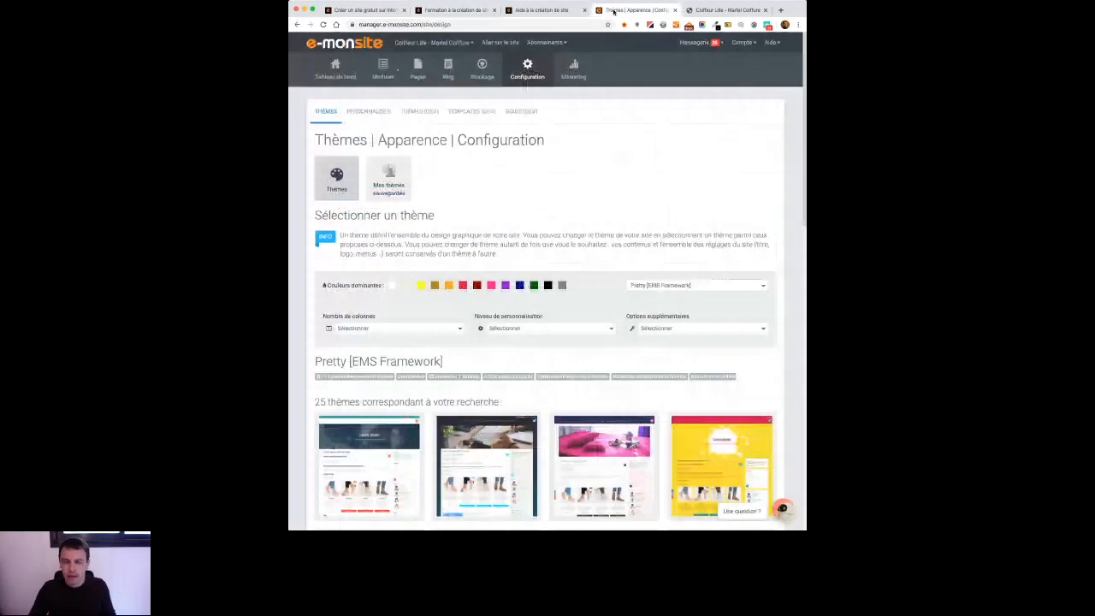
click(707, 10)
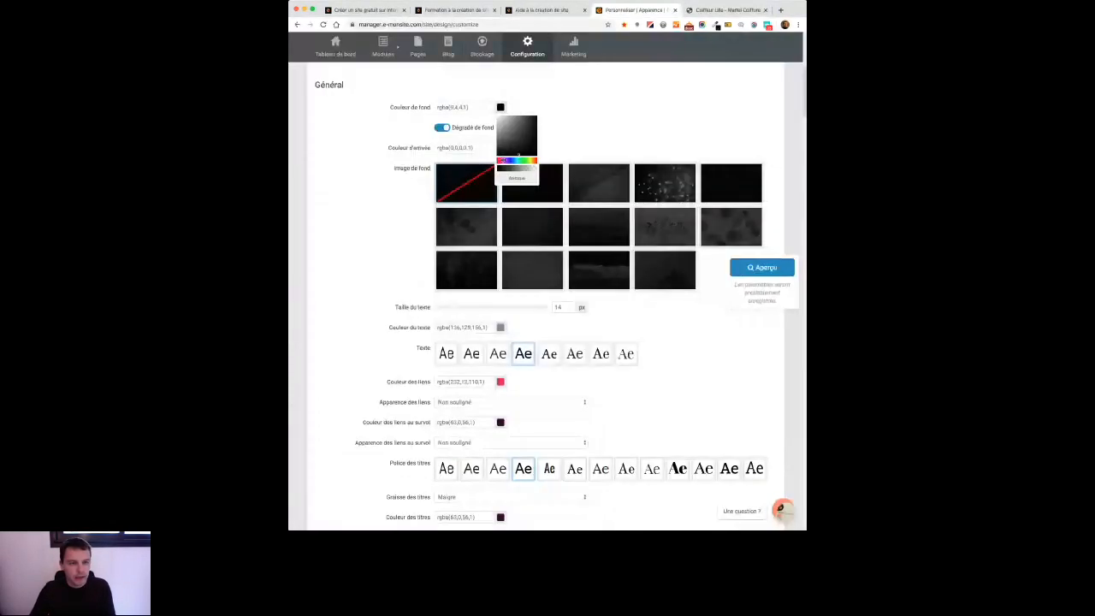
Set the theme's general background colour to red, save the design settings, and view the public site.
click(500, 159)
drag(500, 156, 545, 112)
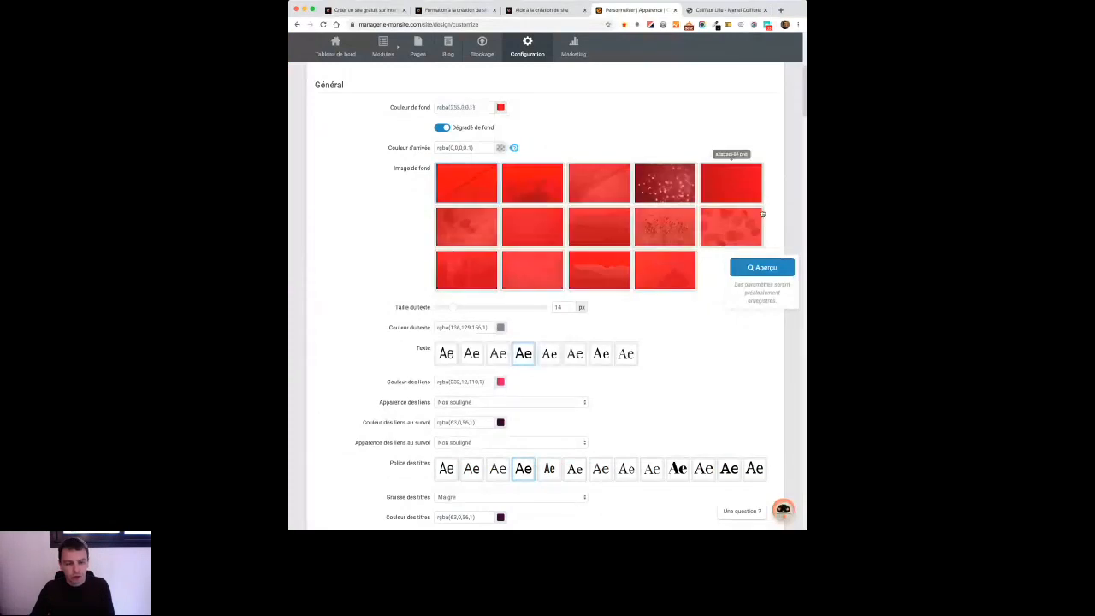
scroll(552, 485, down, 5)
click(548, 514)
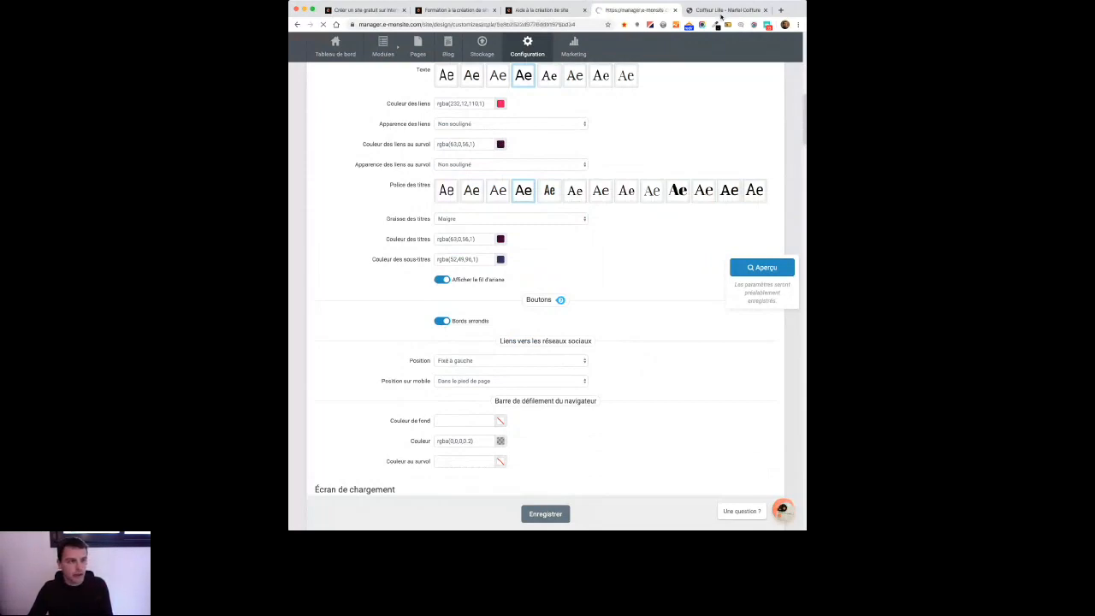
click(722, 12)
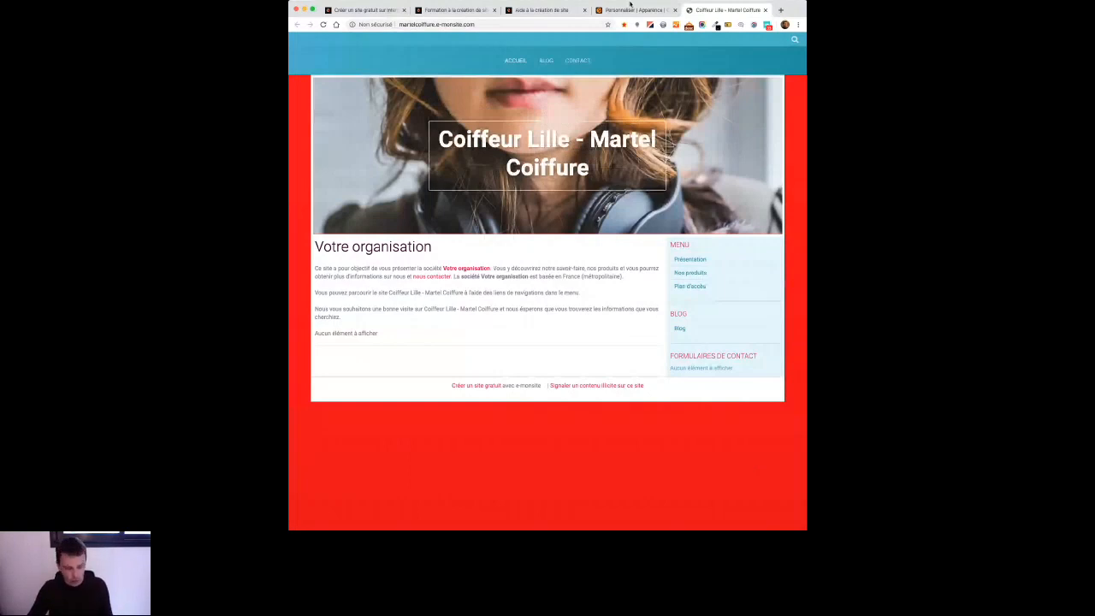
Review the theme's general, loading screen, header, title and logo, main menu and header image settings, comparing them with the public site.
click(631, 5)
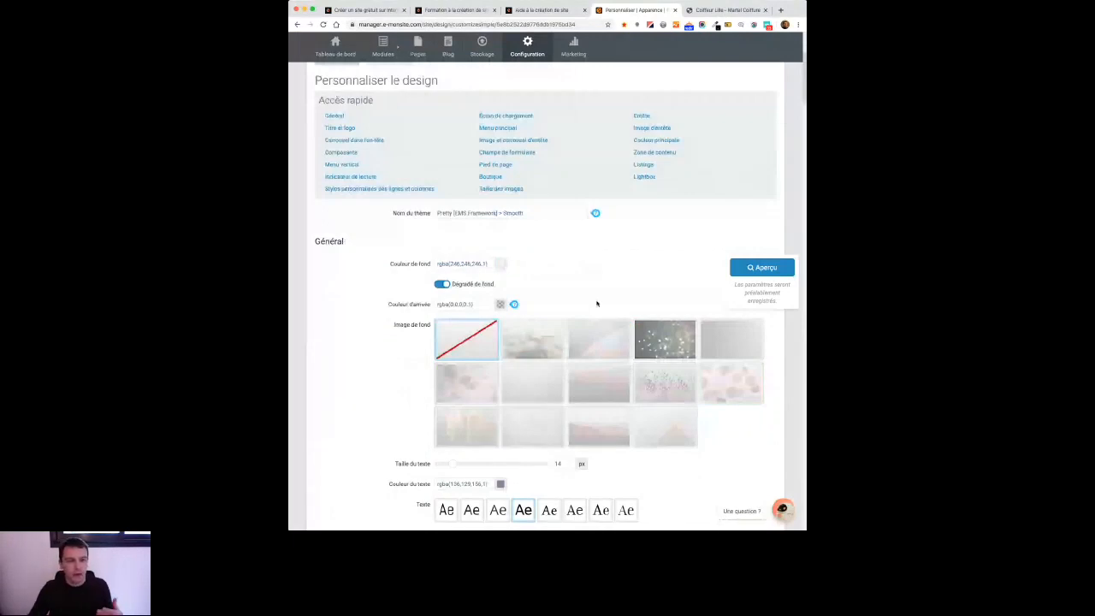
scroll(538, 220, down, 5)
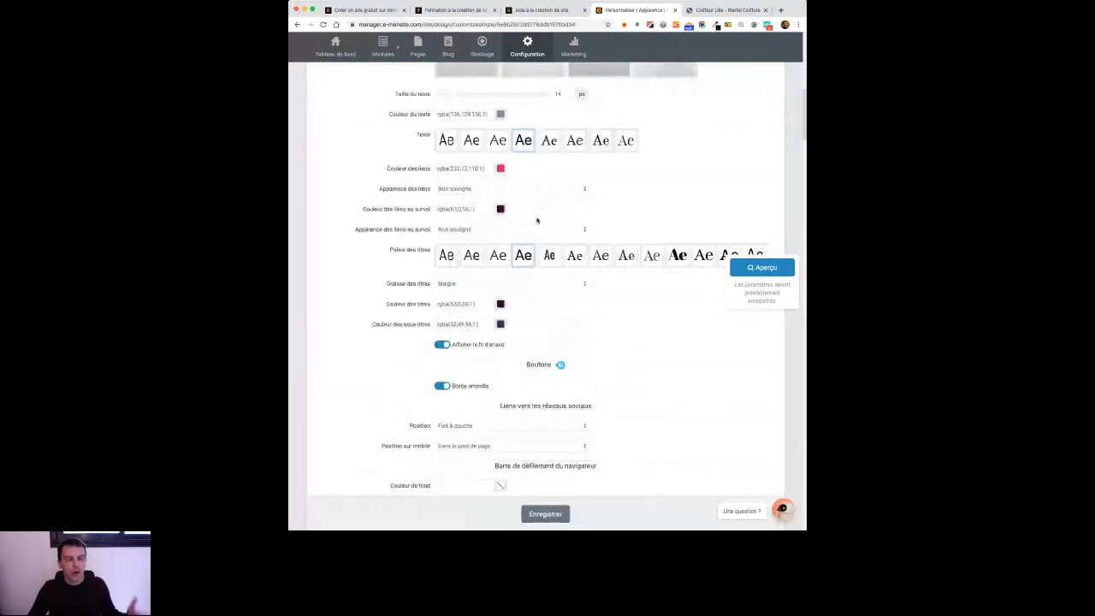
scroll(671, 296, down, 10)
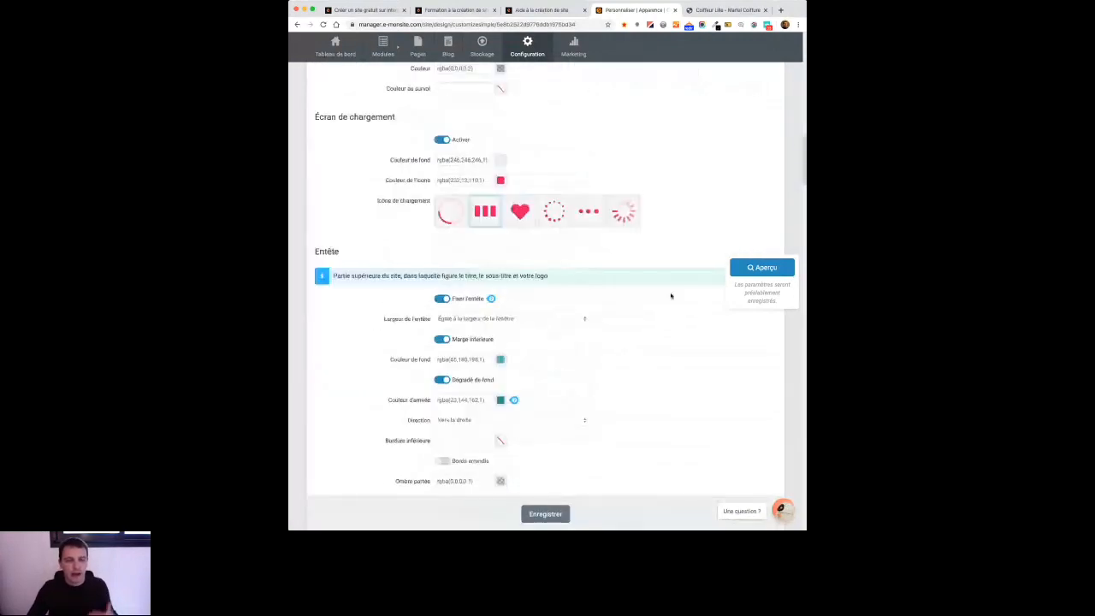
scroll(671, 296, down, 5)
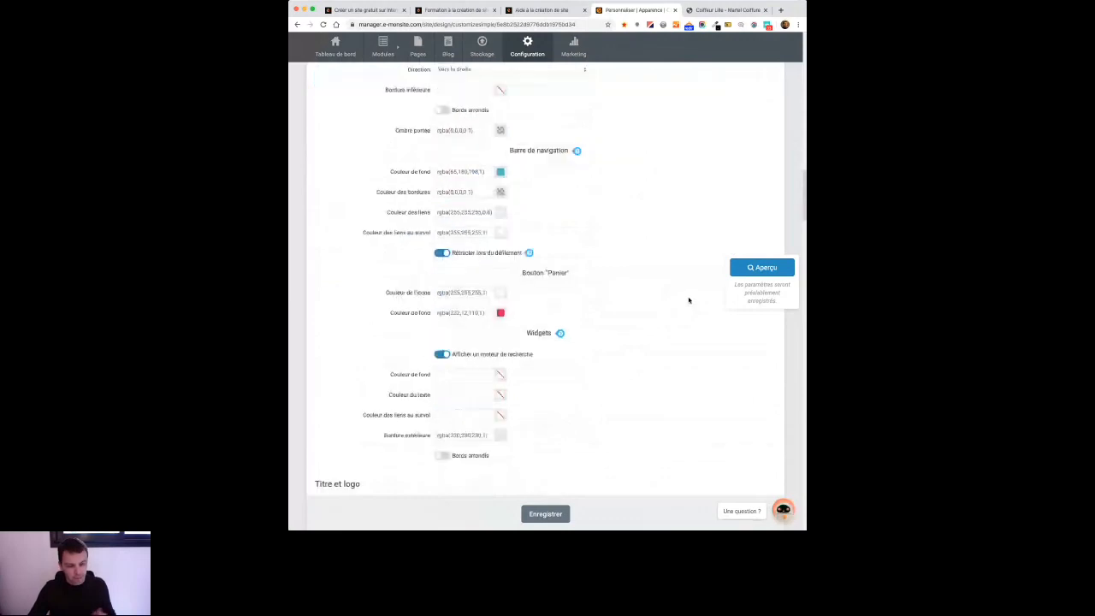
scroll(689, 300, down, 6)
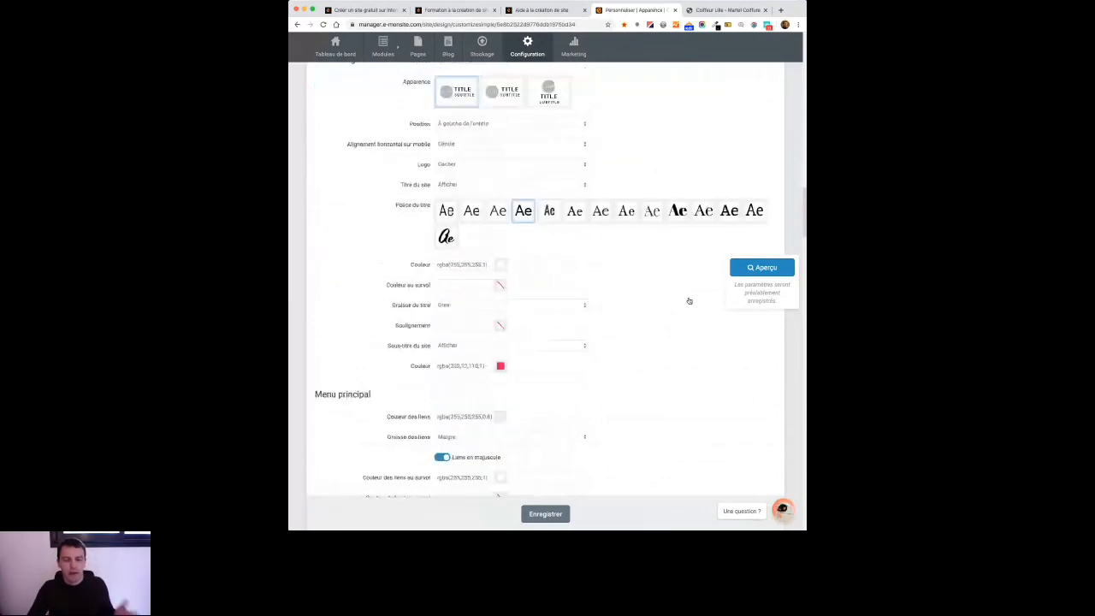
scroll(689, 301, down, 3)
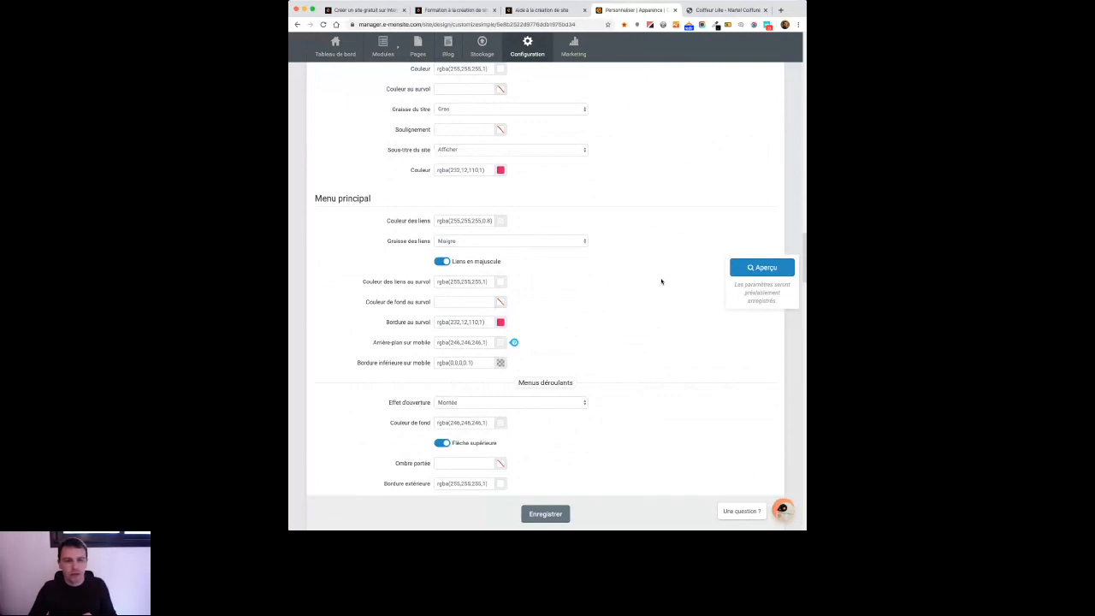
key(ctrl+Tab)
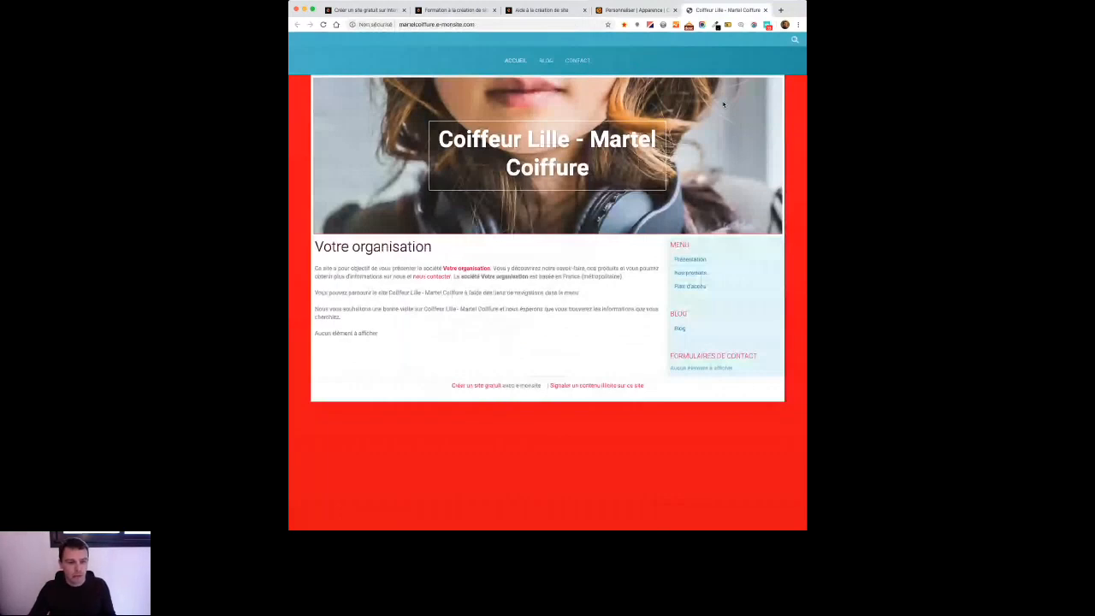
key(ctrl+shift+Tab)
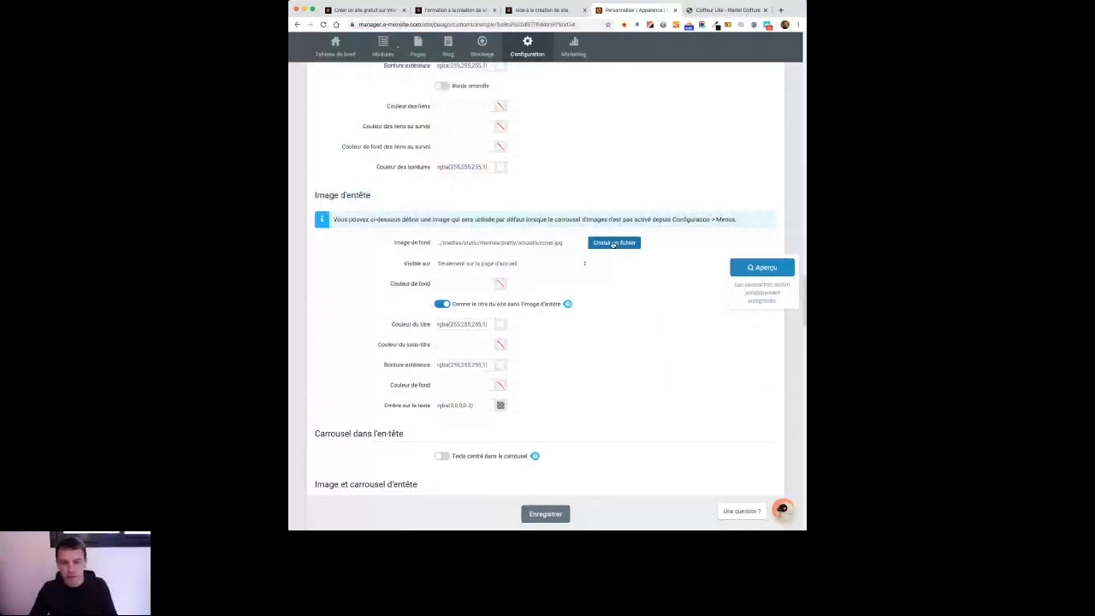
Set the header's background colour to grey rgba(147,147,147,1), save the design settings, and view the public site.
click(764, 269)
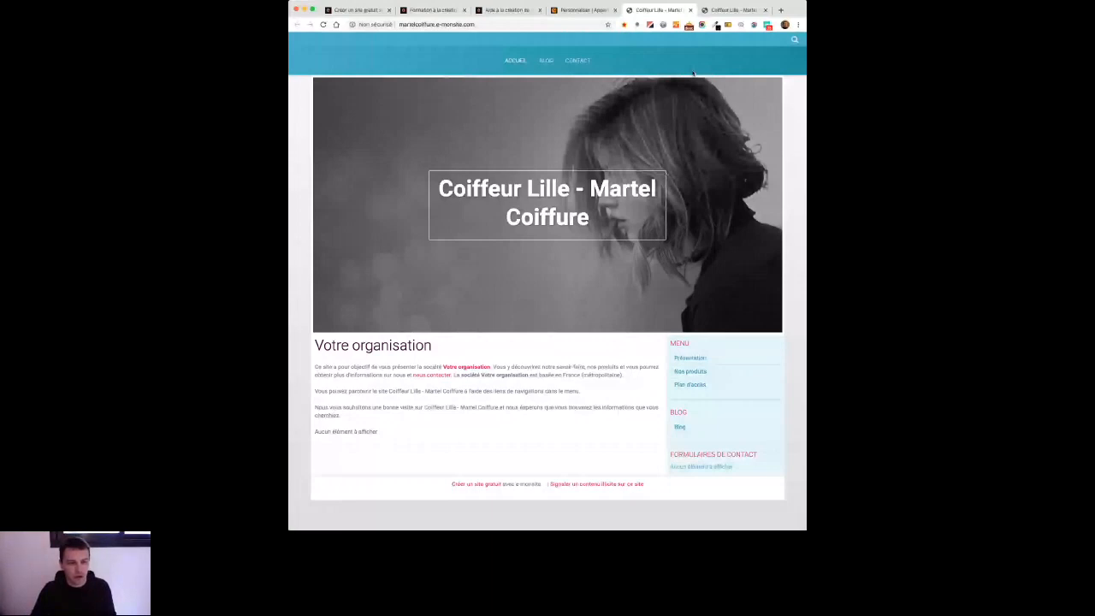
key(ctrl+shift+Tab)
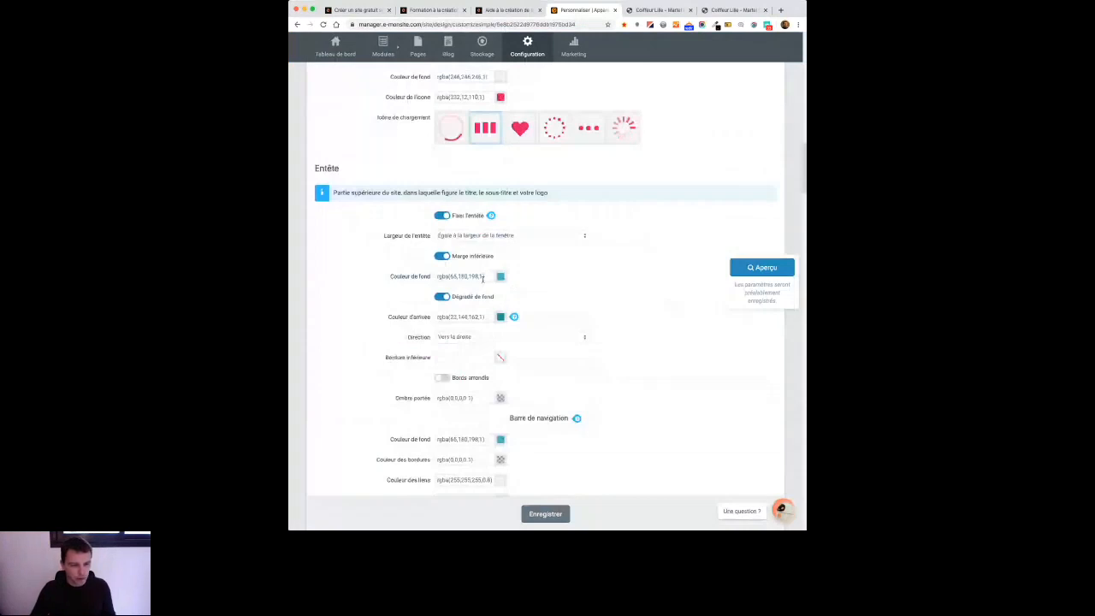
click(500, 276)
scroll(522, 266, down, 2)
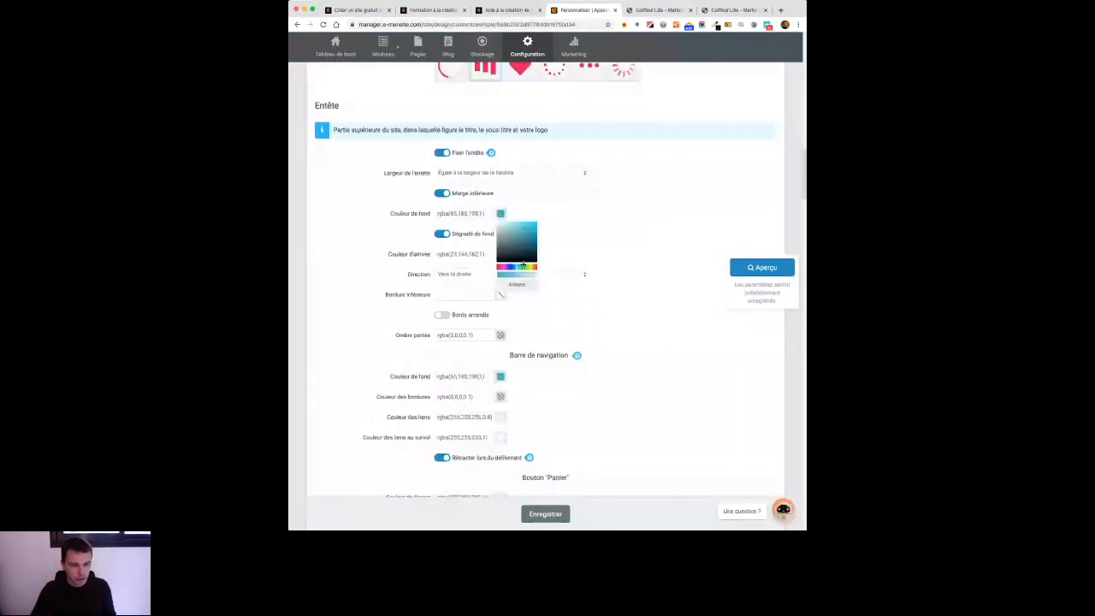
click(512, 267)
click(497, 240)
click(553, 312)
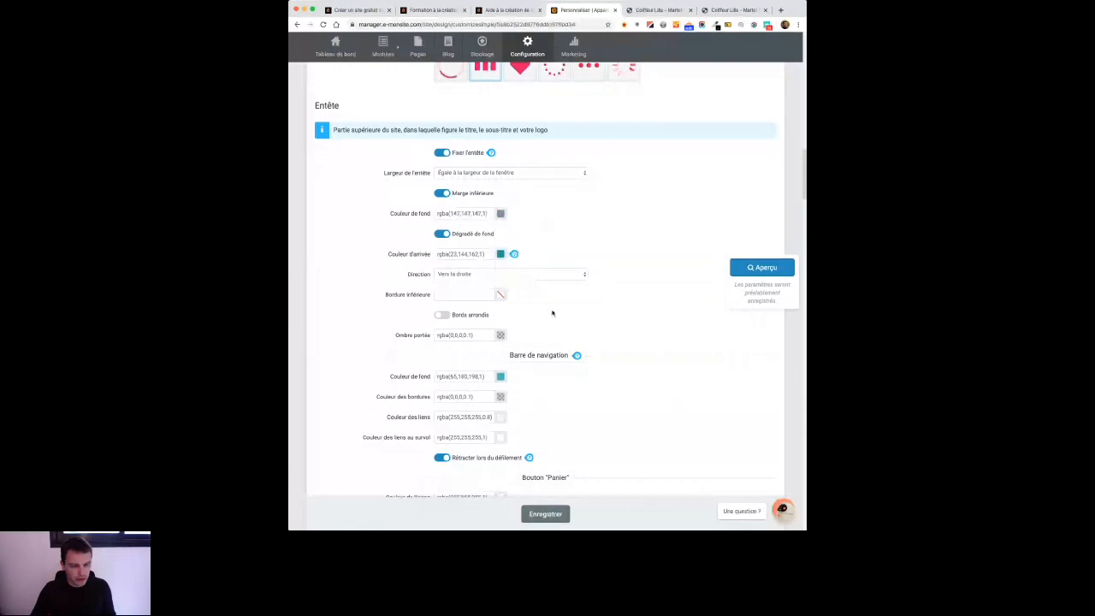
click(549, 515)
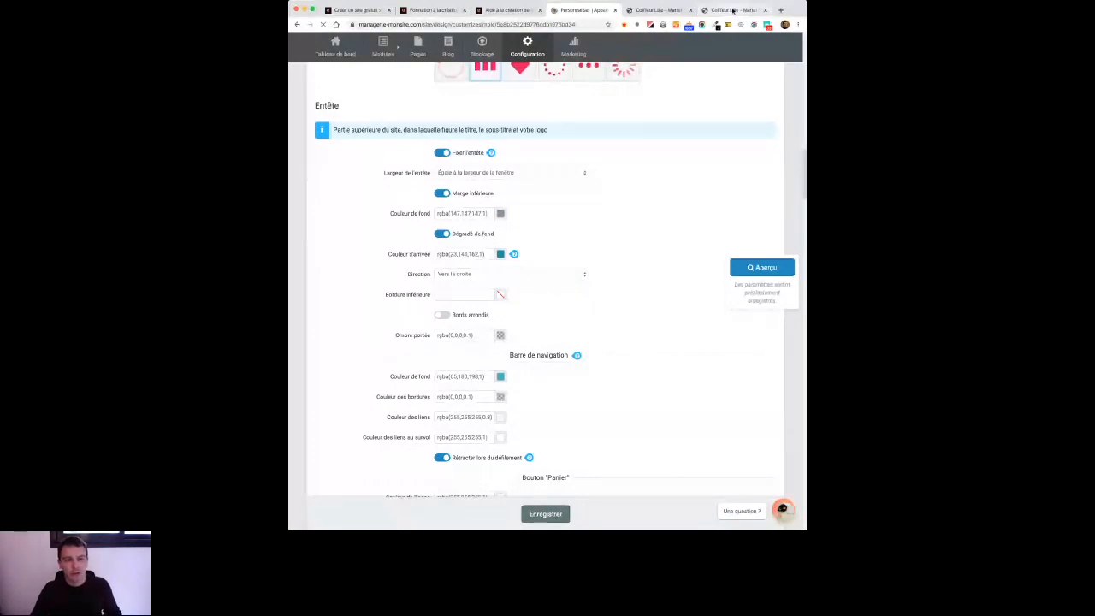
click(733, 10)
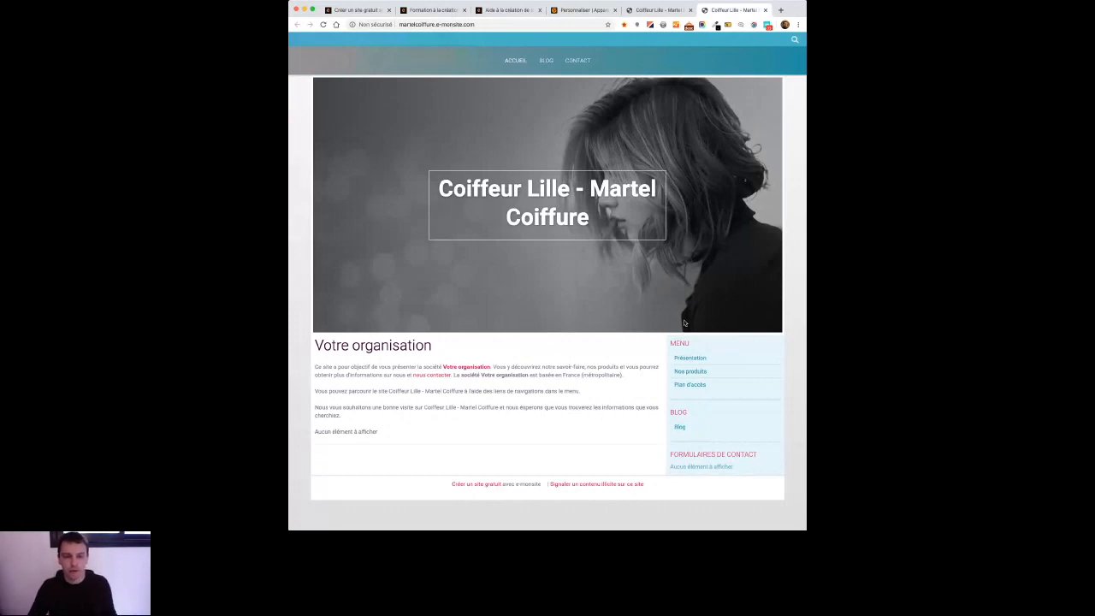
scroll(685, 322, down, 1)
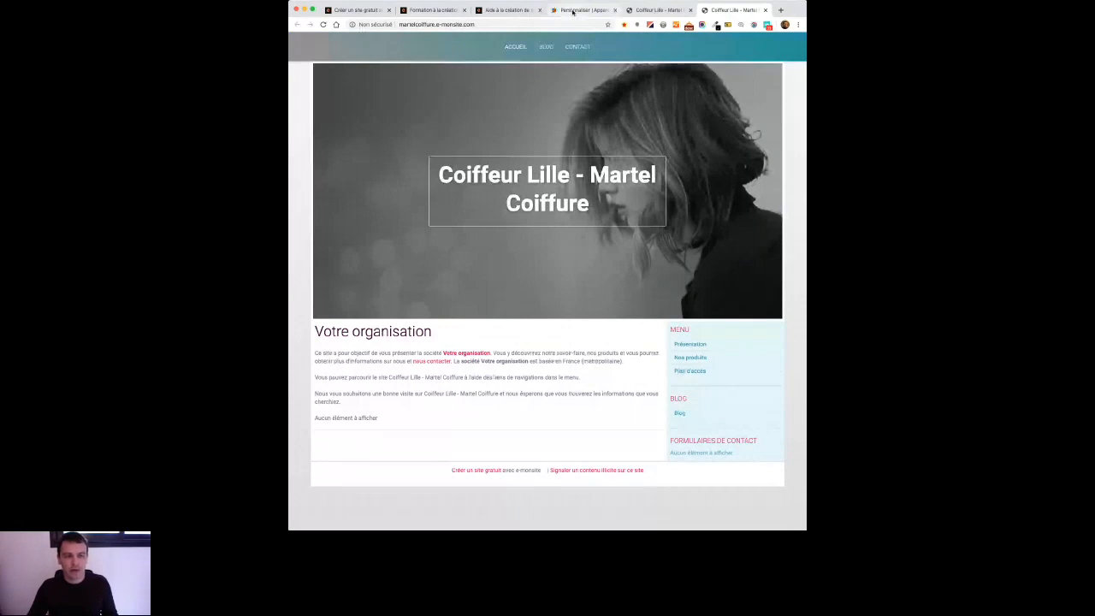
Disable vertical menu 1 in the default structure of the site's menu configuration, save it, and reload the public site.
click(572, 11)
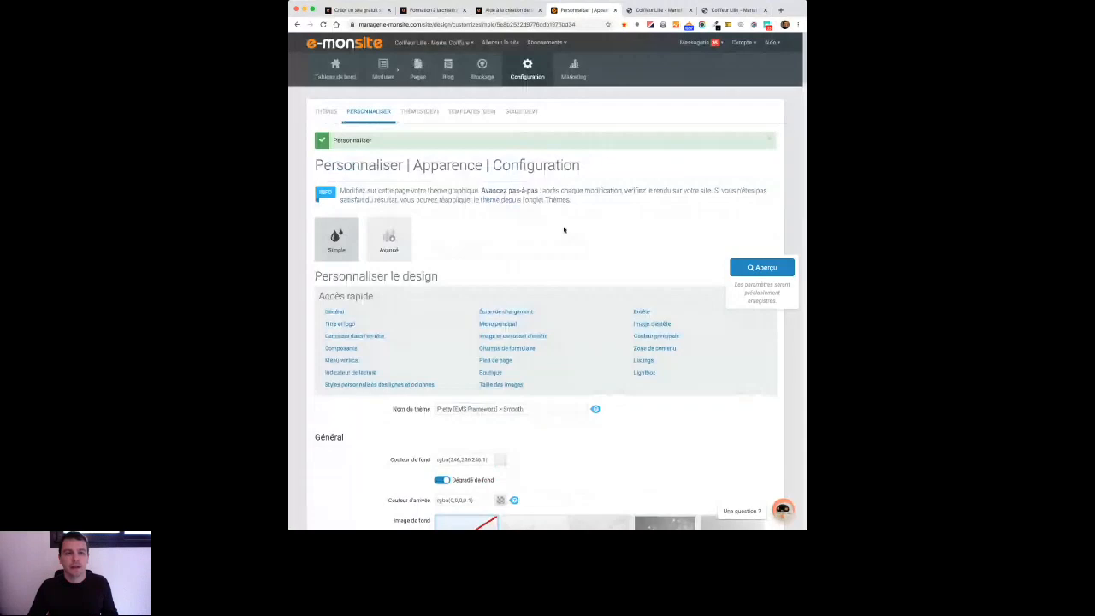
mouse_move(527, 72)
click(517, 106)
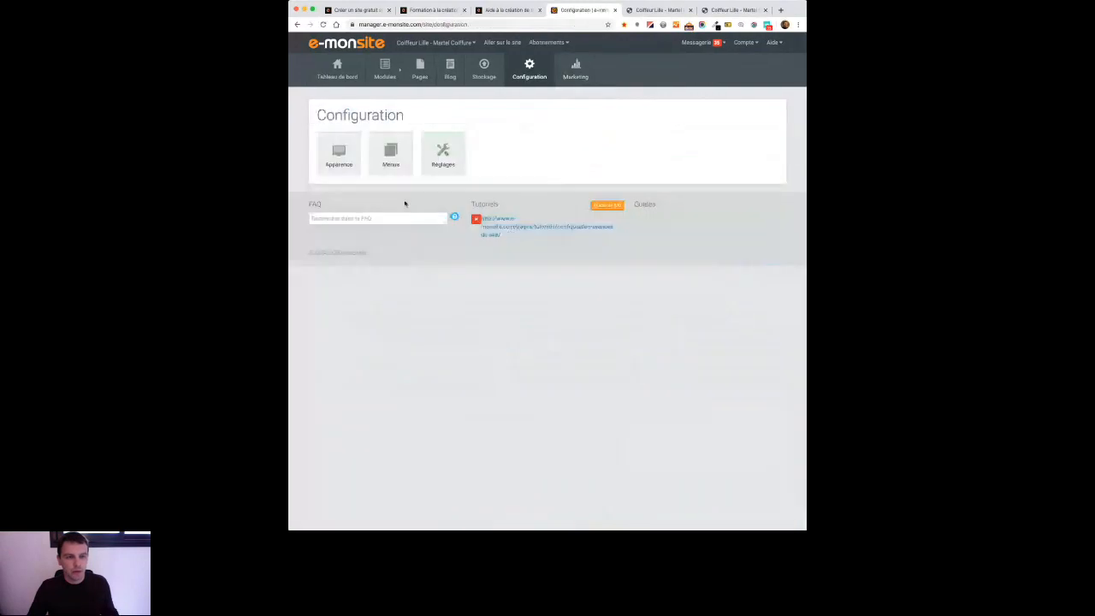
click(730, 11)
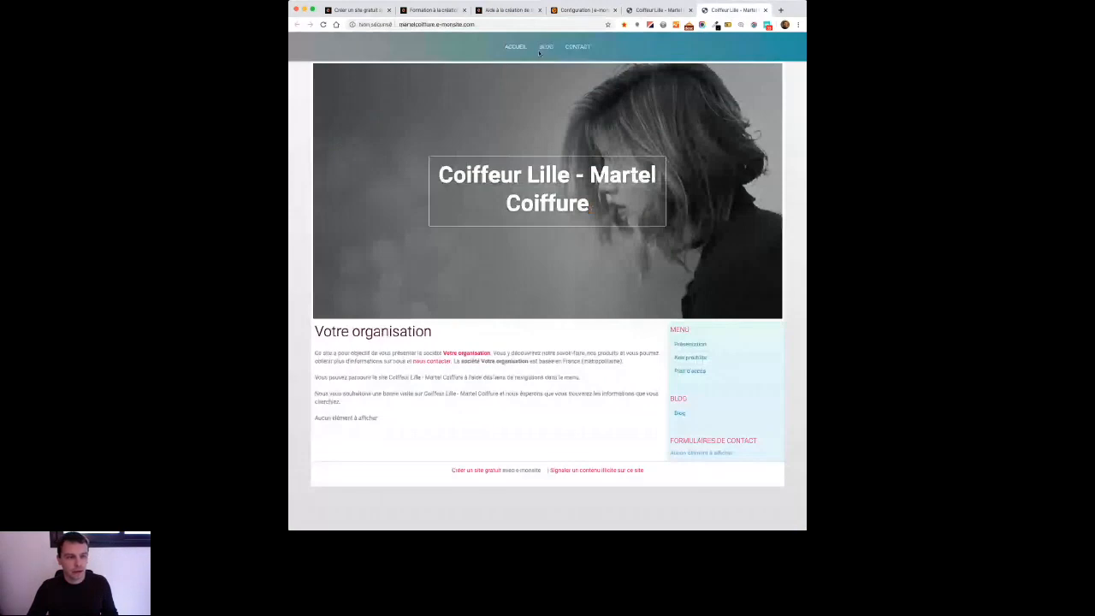
click(584, 10)
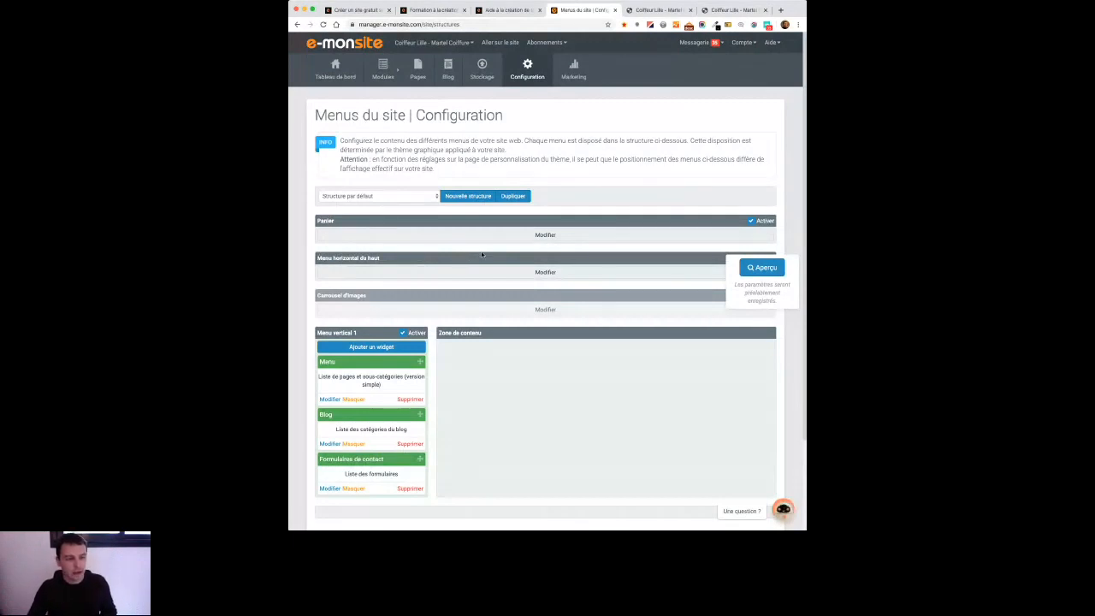
scroll(482, 254, down, 2)
click(402, 279)
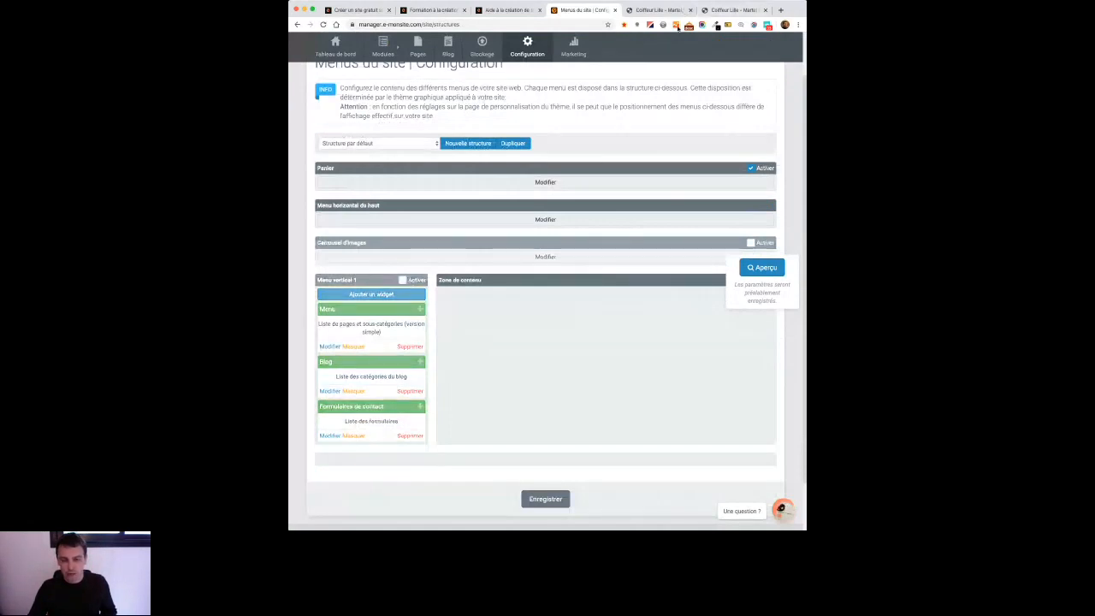
click(657, 9)
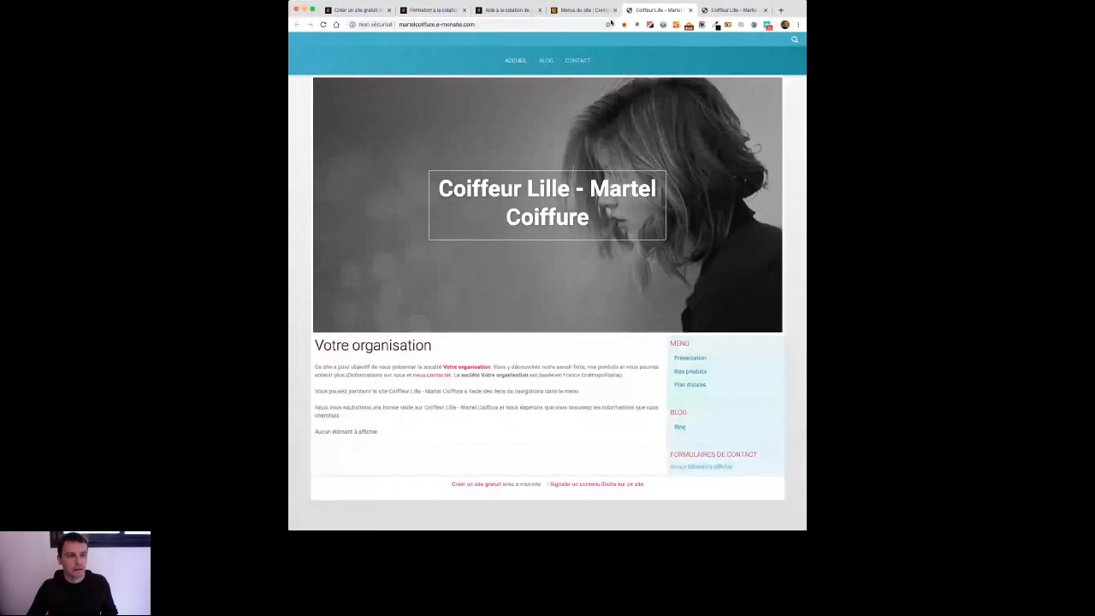
key(super+r)
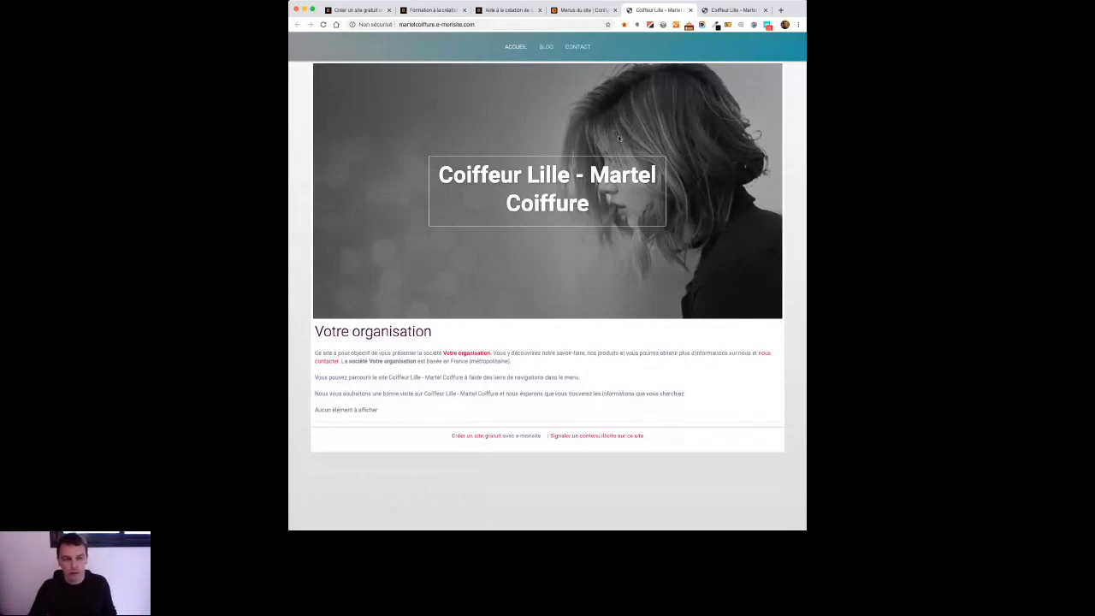
Hide the Blog link in the top horizontal menu, save the menu, and reload the public site.
click(584, 11)
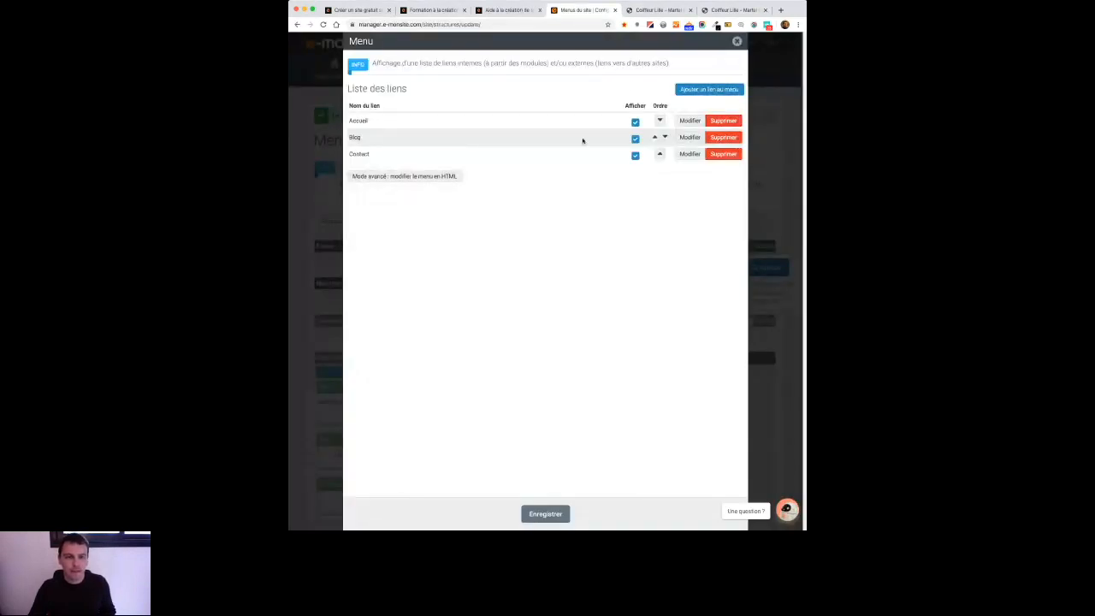
click(665, 137)
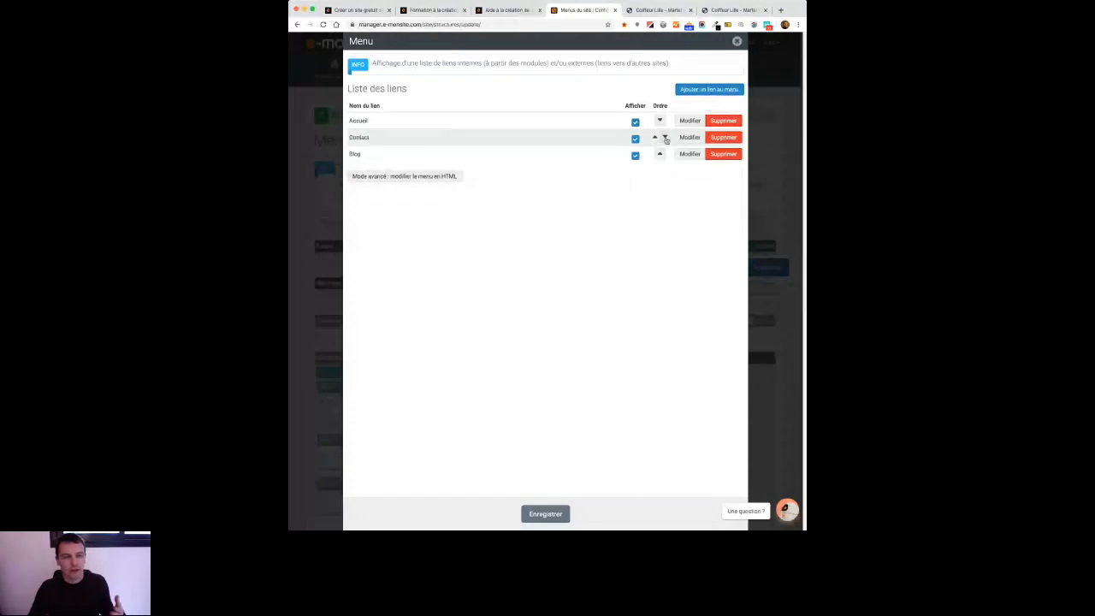
click(660, 155)
click(635, 138)
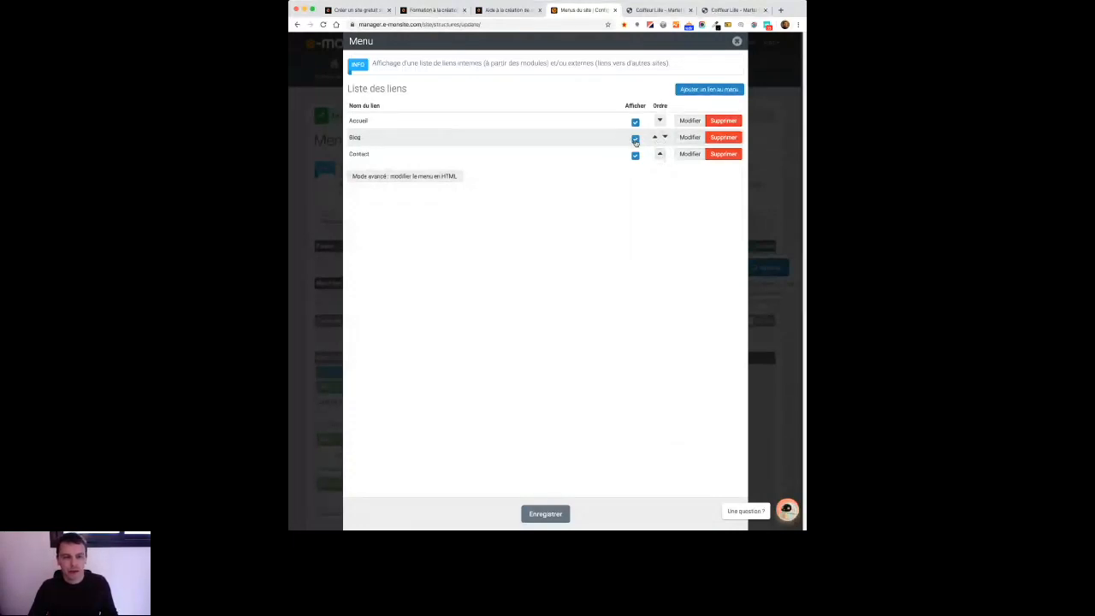
click(545, 514)
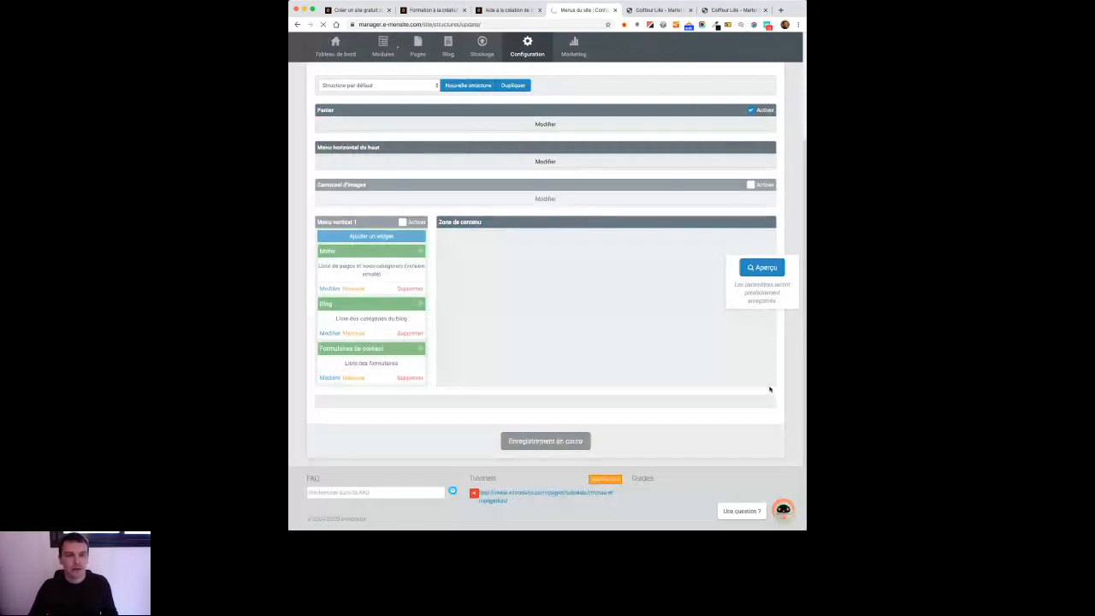
click(658, 11)
click(323, 24)
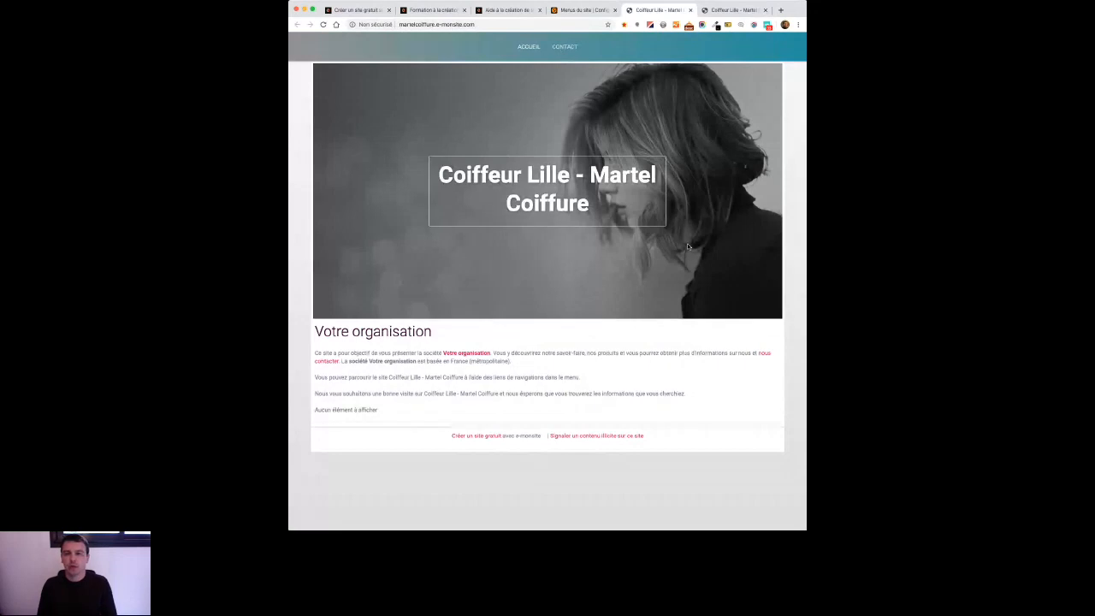
Open the site's general settings and review the list of domains.
click(581, 7)
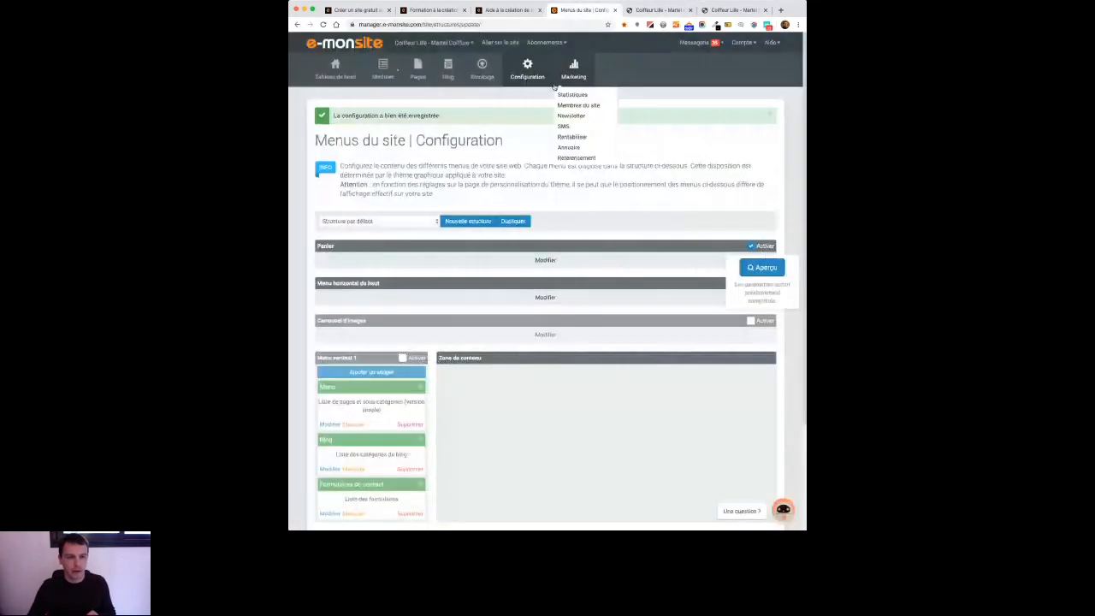
click(530, 116)
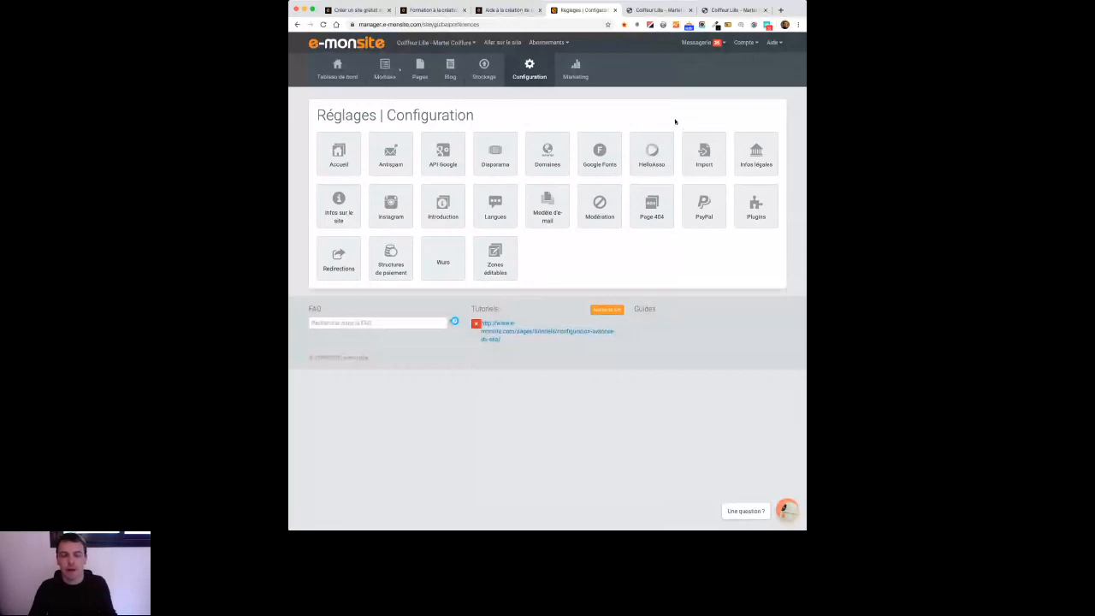
click(548, 155)
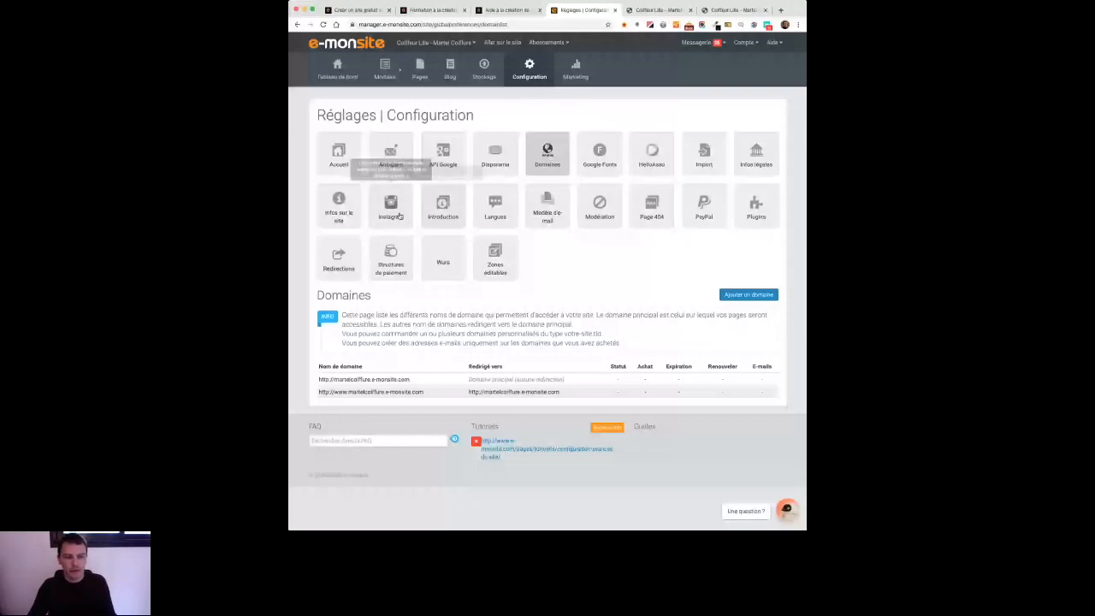
Open the site information settings and examine the site title field.
click(340, 207)
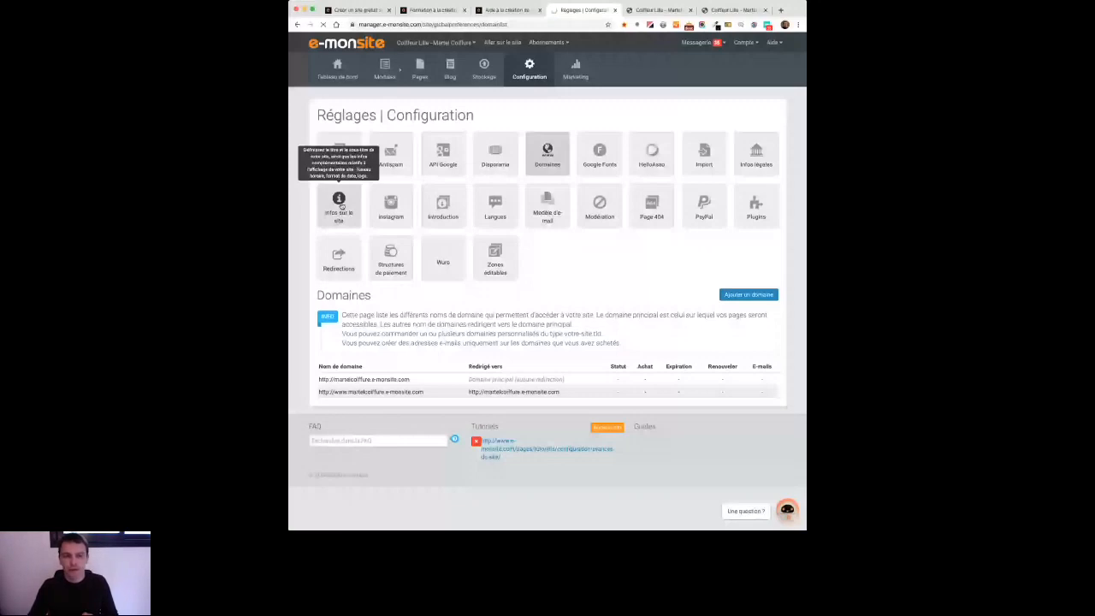
drag(513, 114, 465, 113)
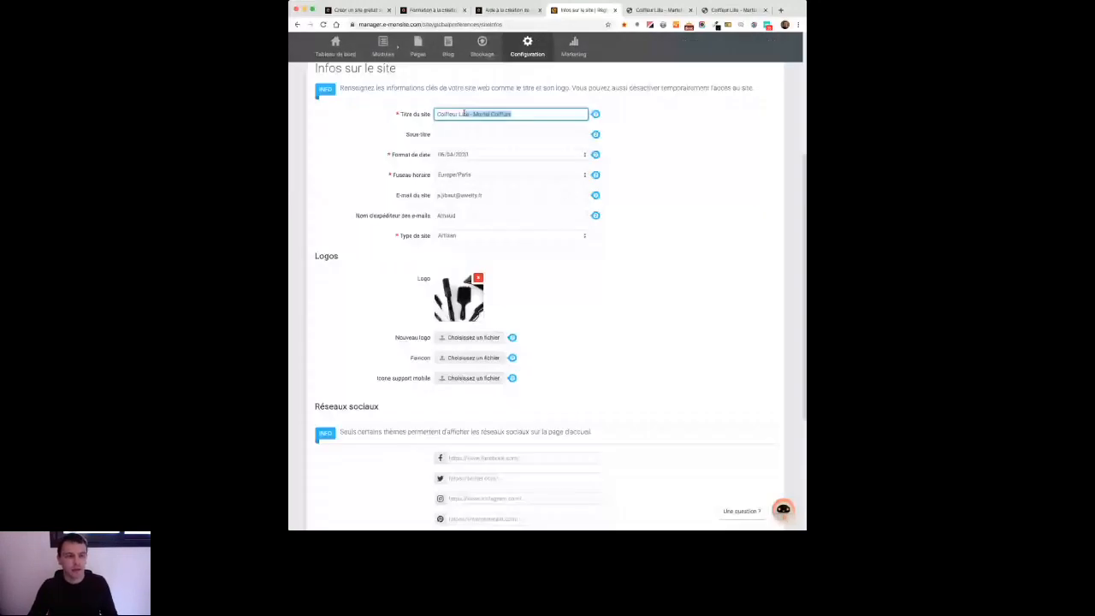
scroll(465, 113, up, 2)
click(562, 178)
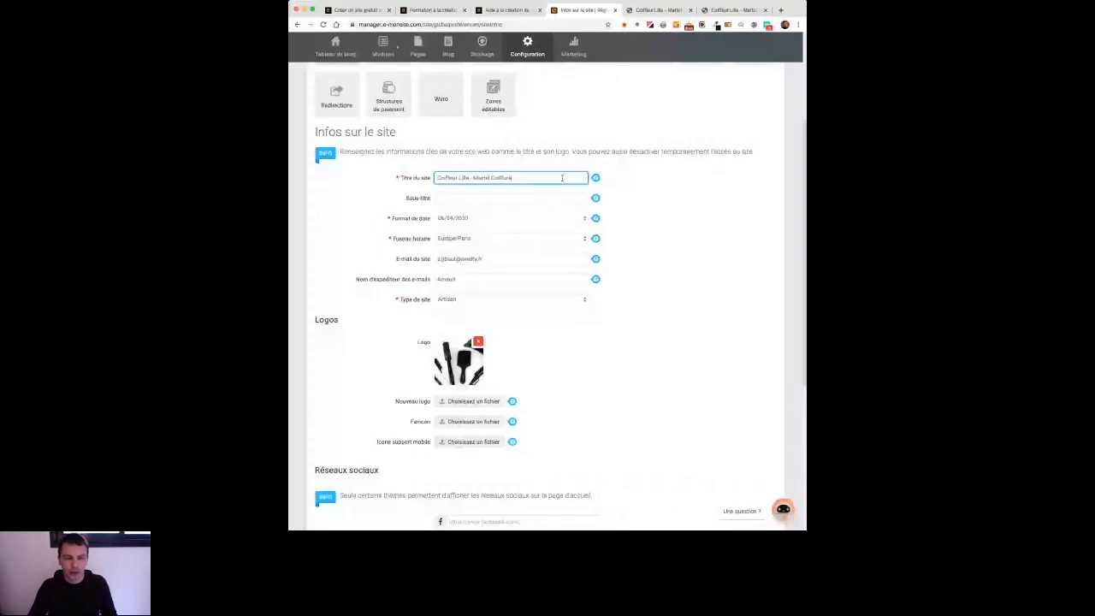
click(548, 187)
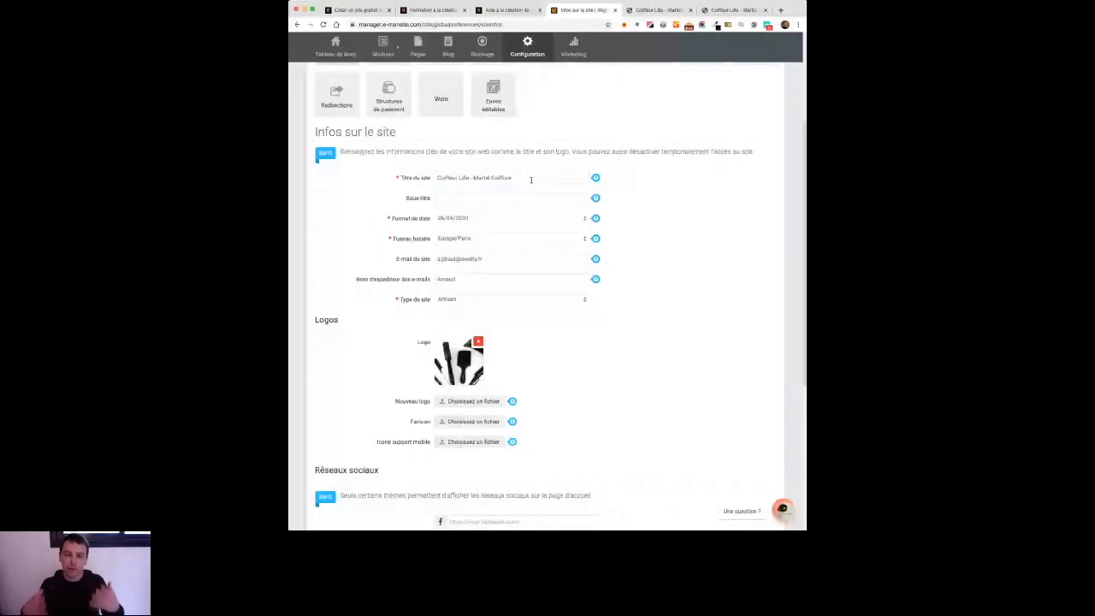
click(531, 179)
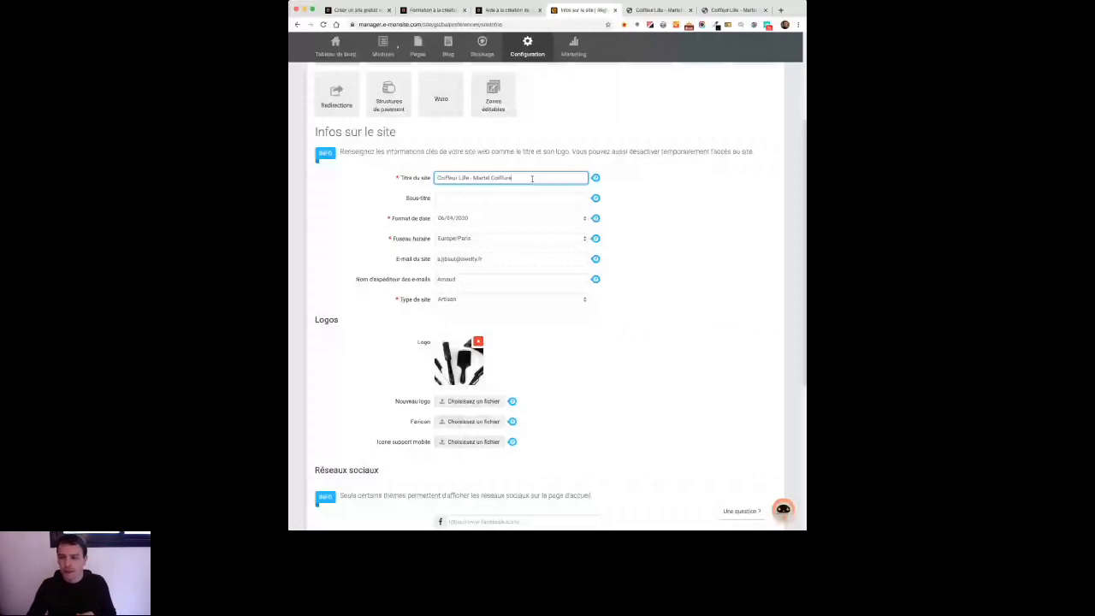
click(697, 257)
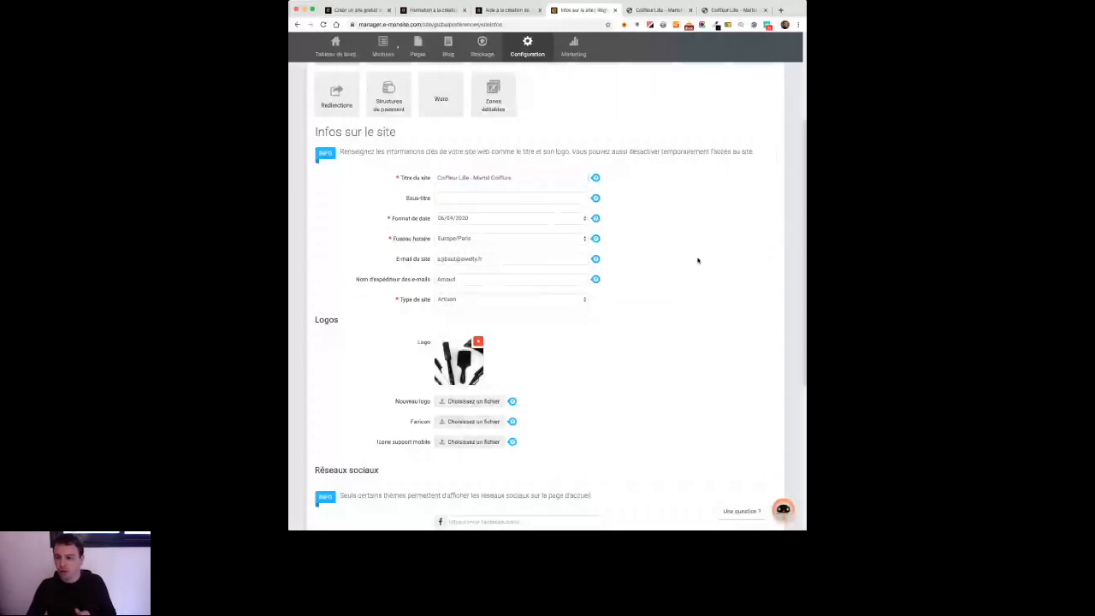
click(557, 177)
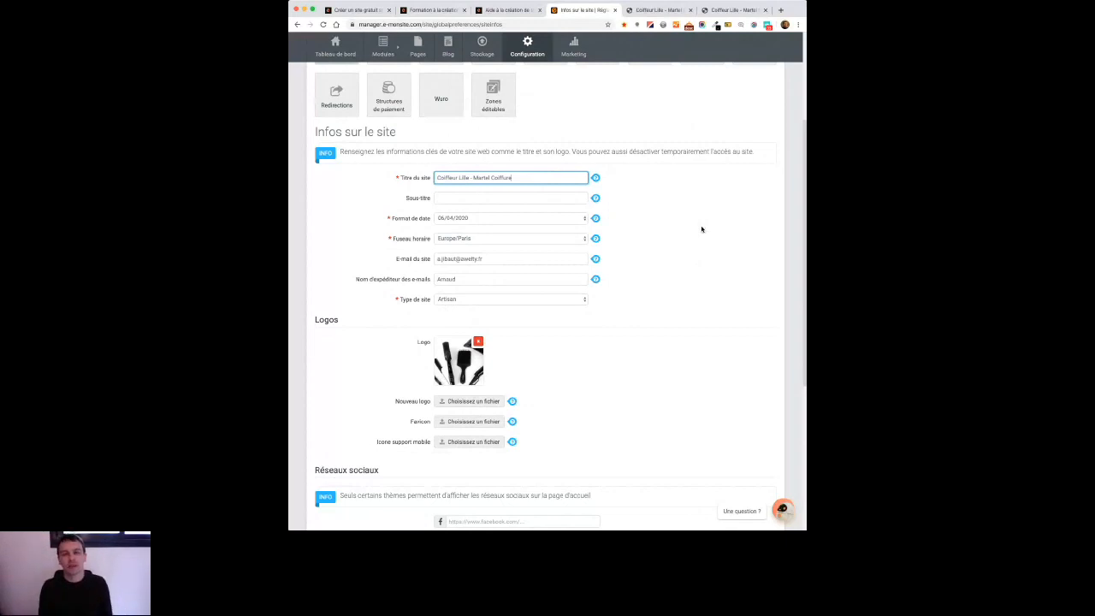
Review the logo, favicon and social network fields of the site information, and view the plugin settings.
scroll(660, 286, up, 1)
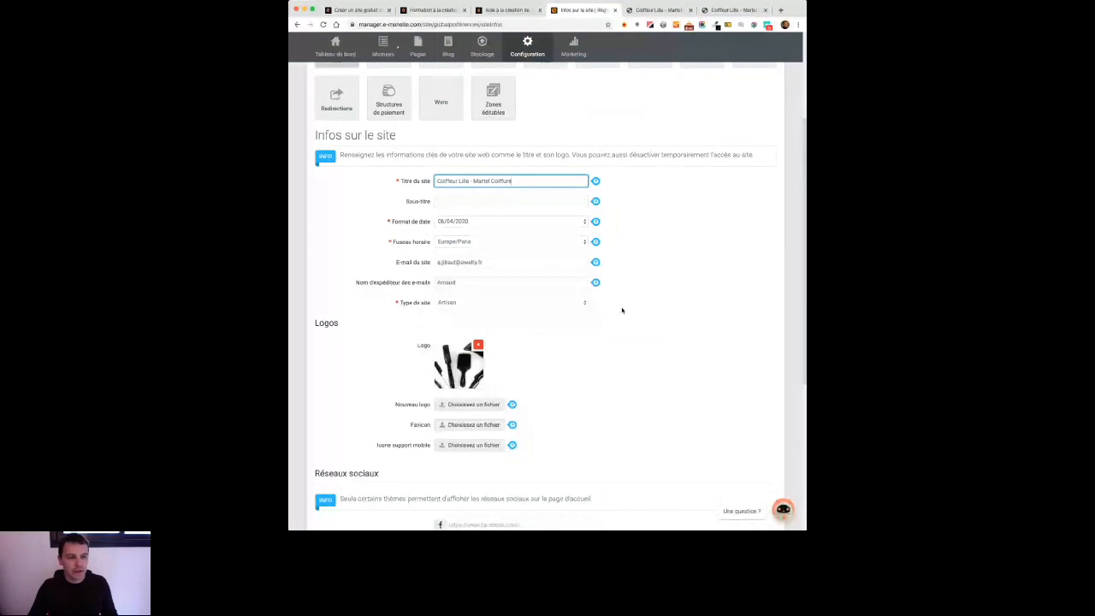
scroll(625, 316, down, 1)
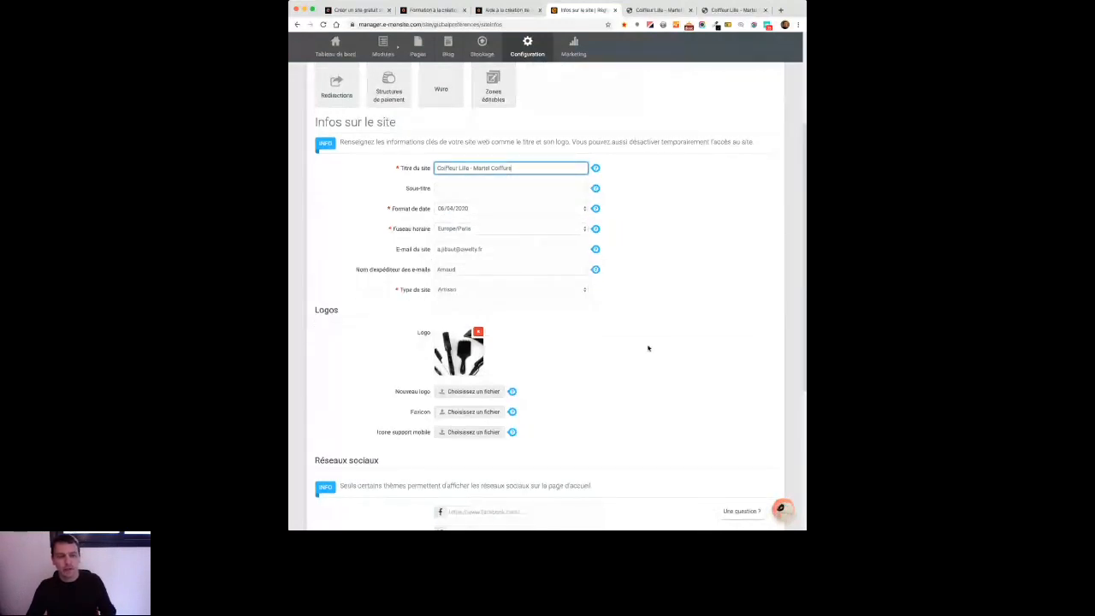
scroll(648, 348, down, 3)
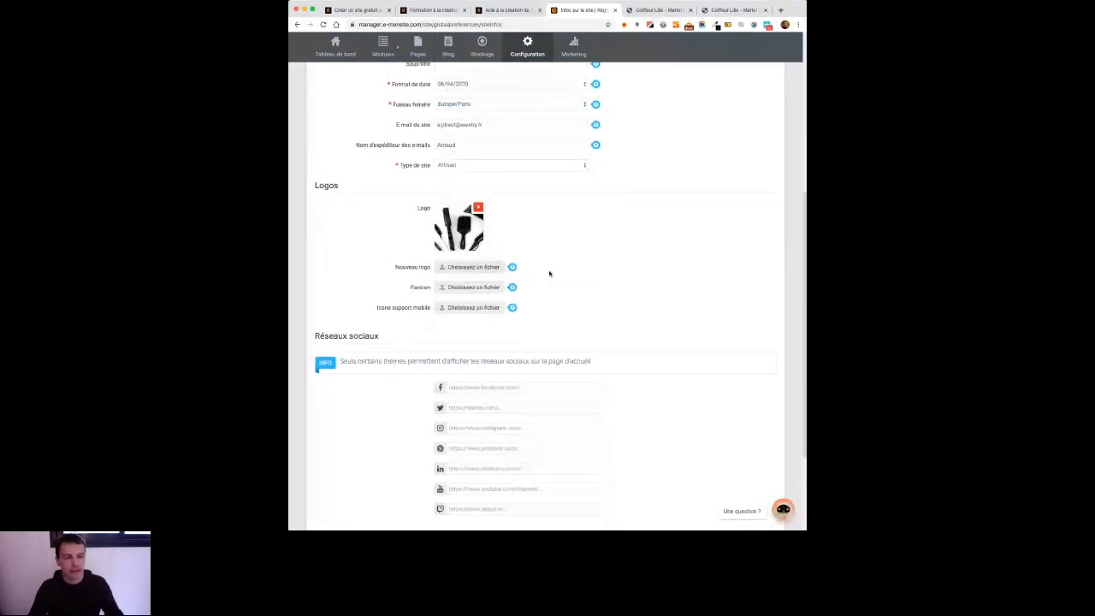
scroll(550, 274, down, 2)
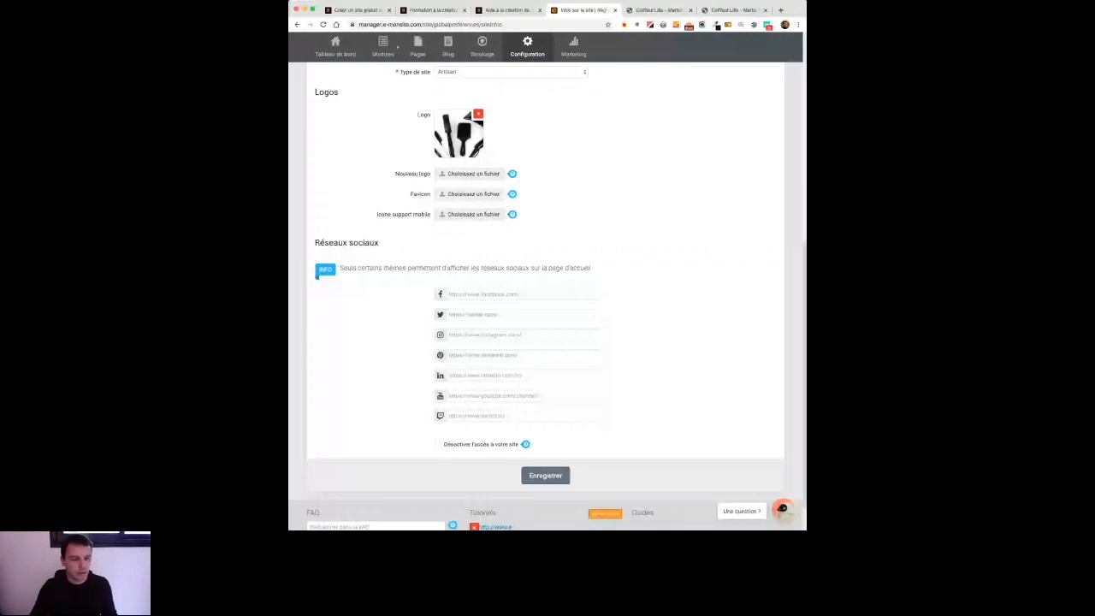
scroll(545, 283, up, 1)
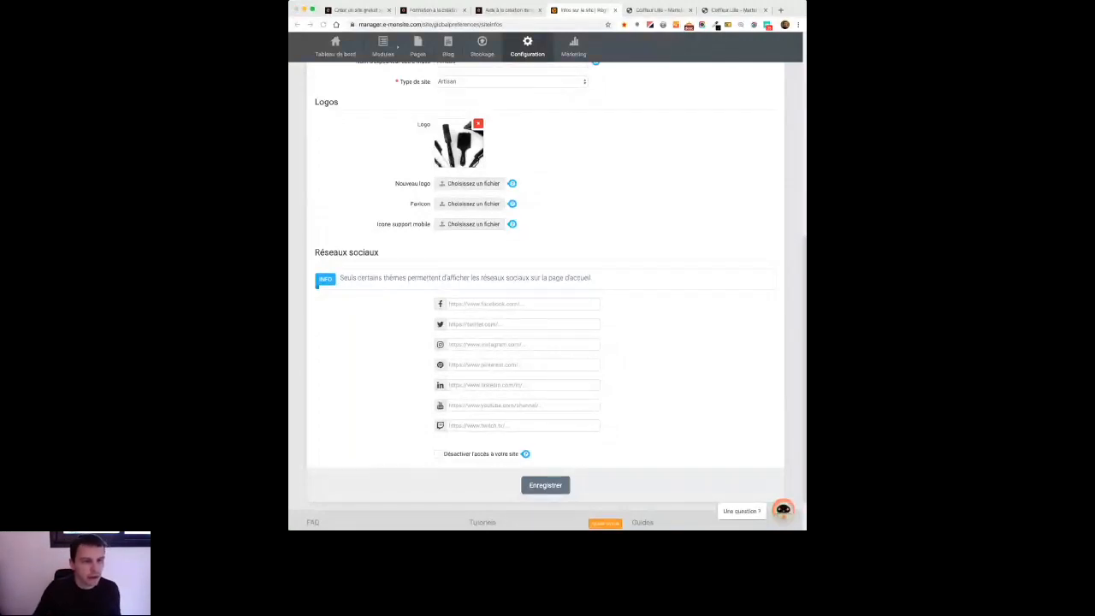
double_click(528, 360)
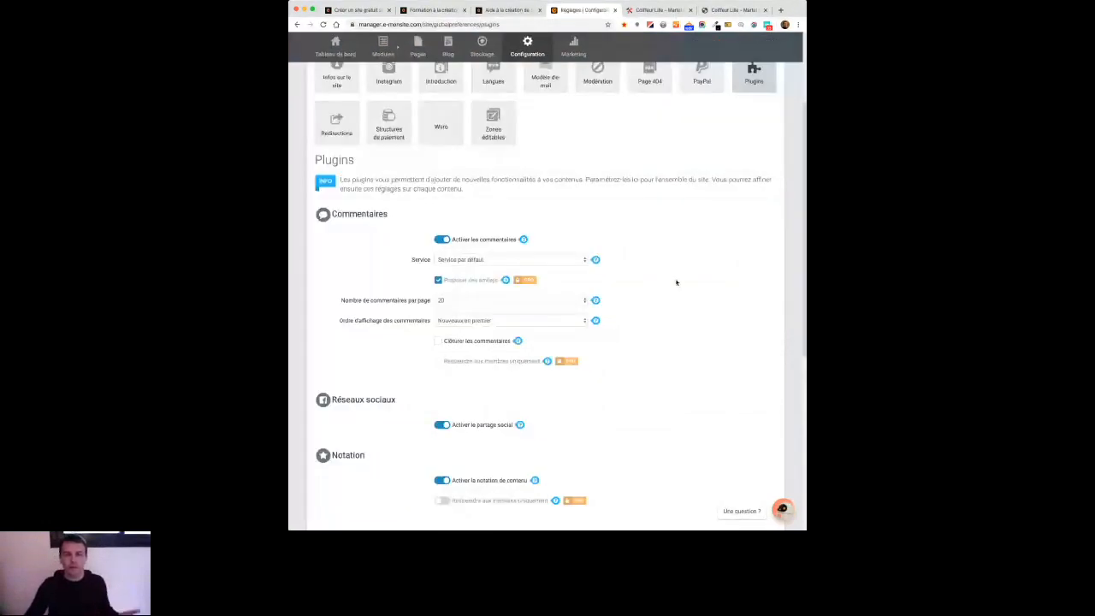
Disable comments and content rating in the site-wide plugin settings.
scroll(676, 283, up, 2)
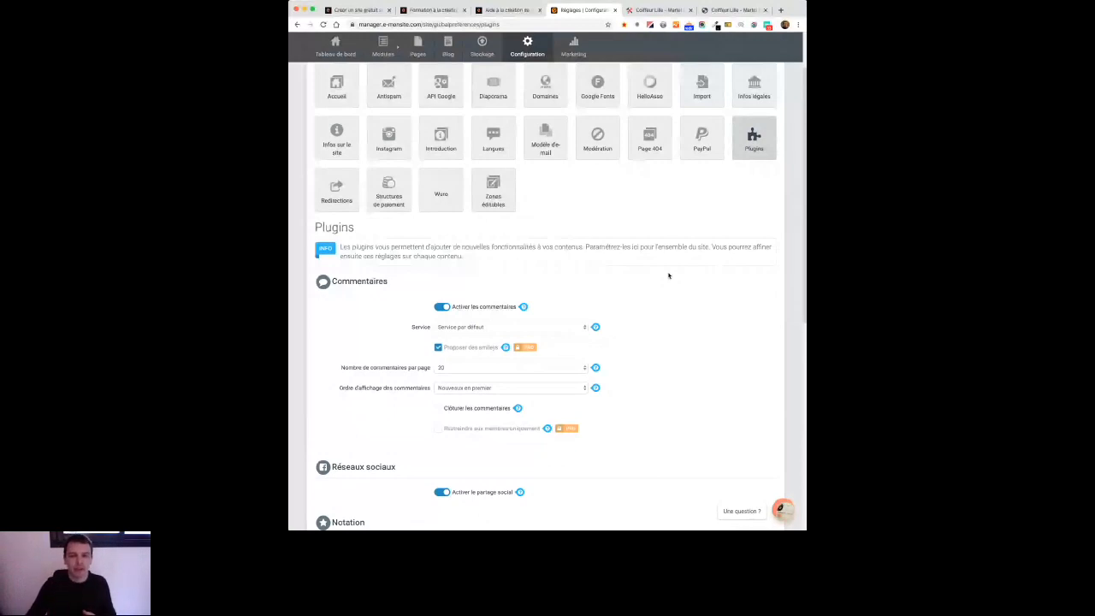
scroll(599, 248, down, 2)
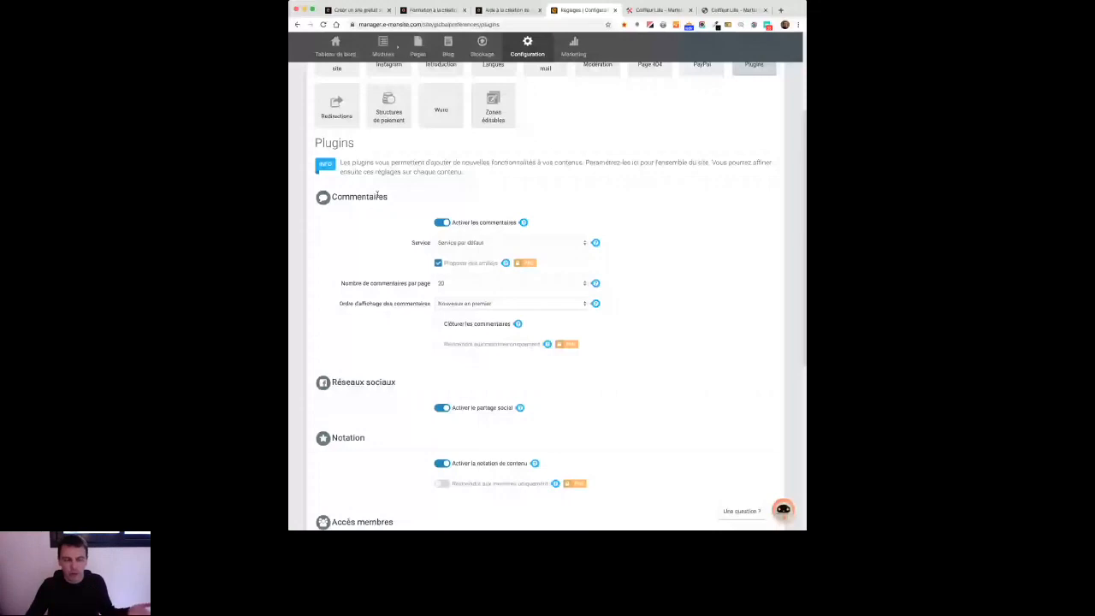
click(444, 222)
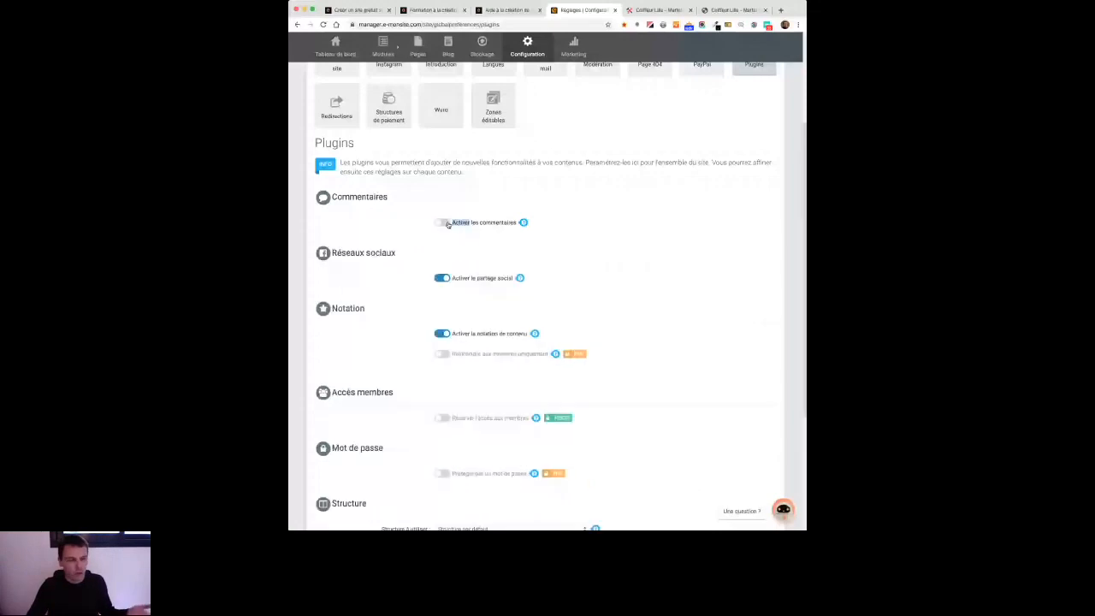
click(442, 333)
scroll(592, 266, down, 1)
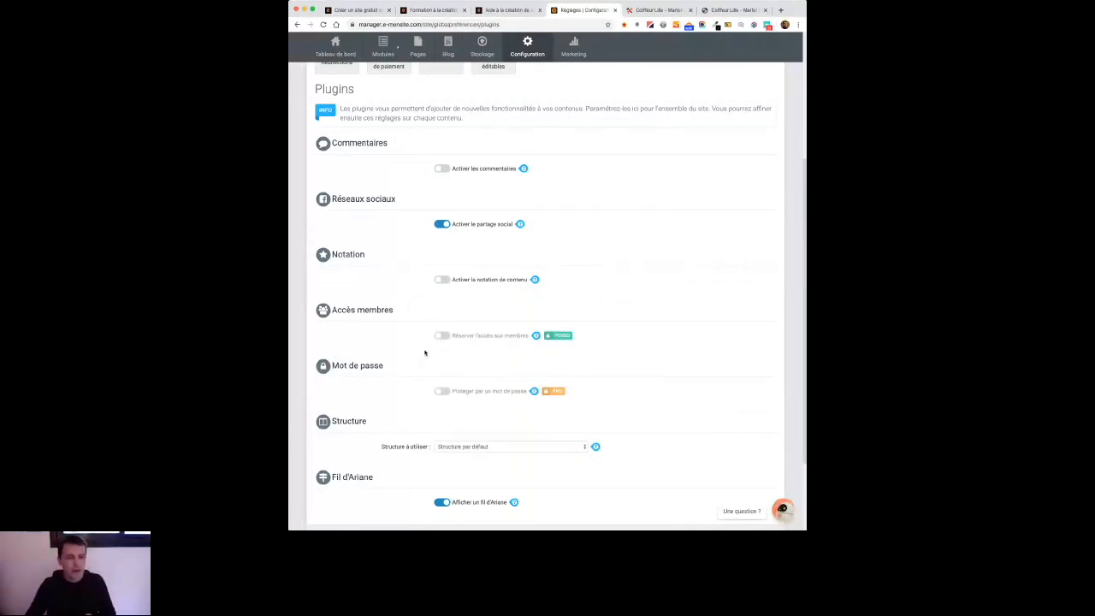
Review the member access, password, structure and breadcrumb options of the plugin settings.
drag(356, 311, 404, 321)
click(406, 322)
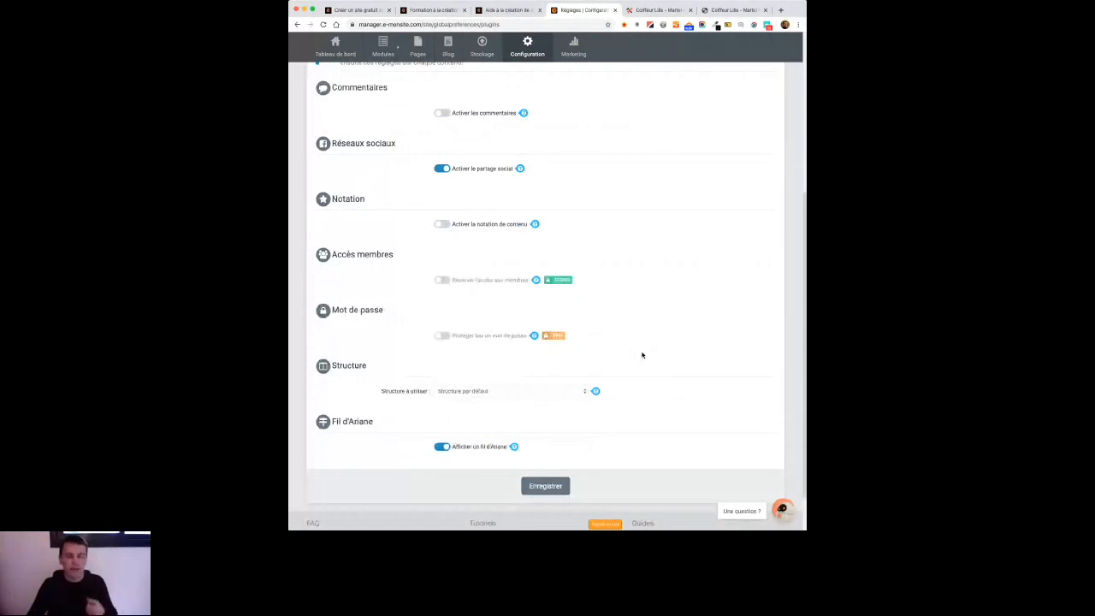
scroll(656, 308, down, 1)
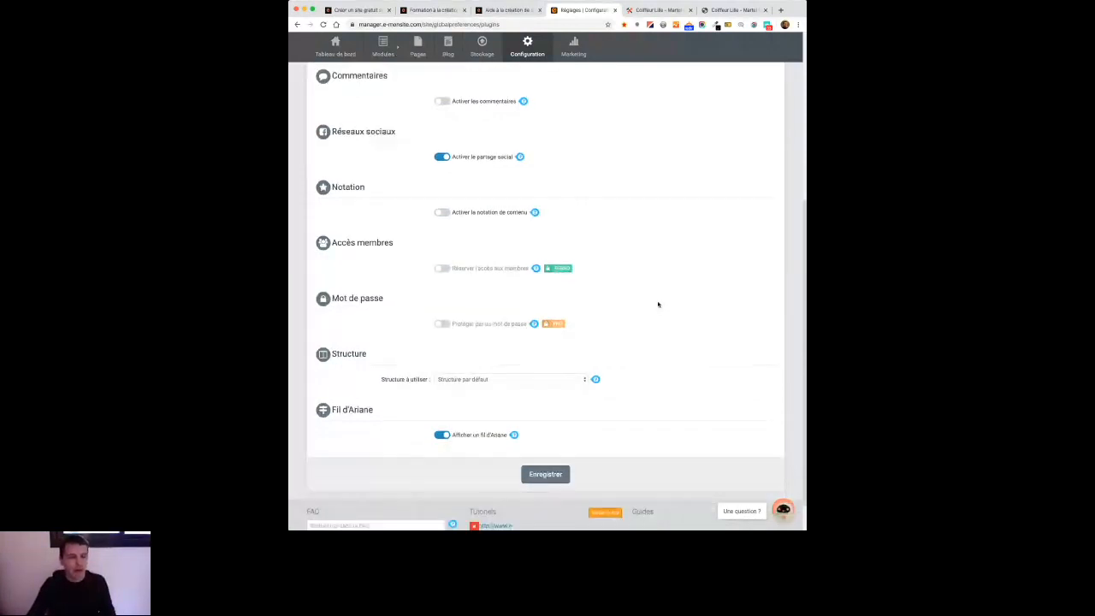
drag(332, 301, 393, 301)
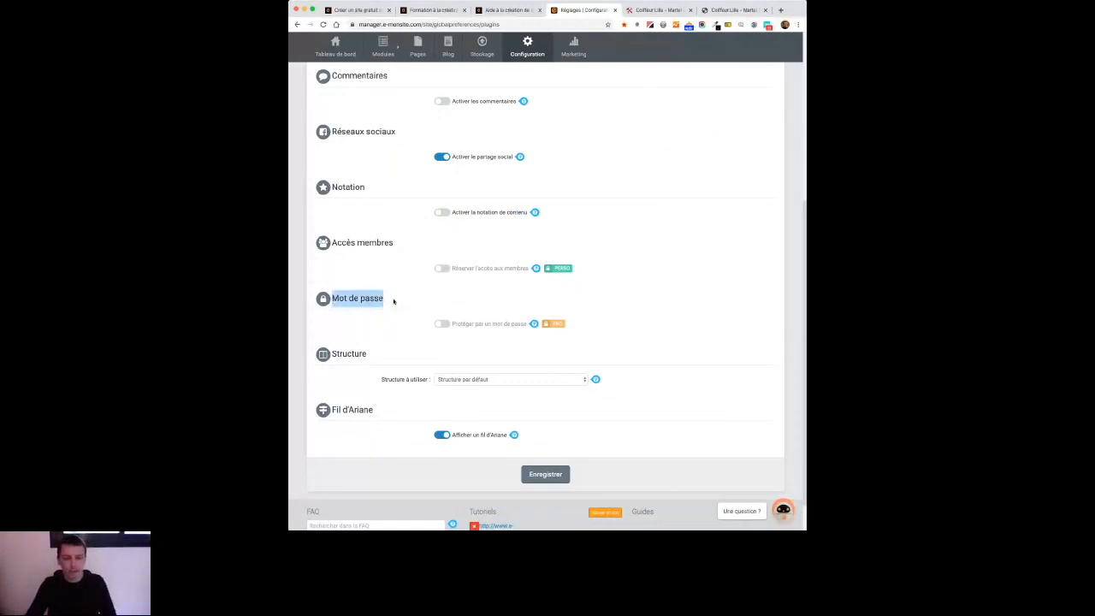
click(666, 356)
scroll(668, 357, down, 1)
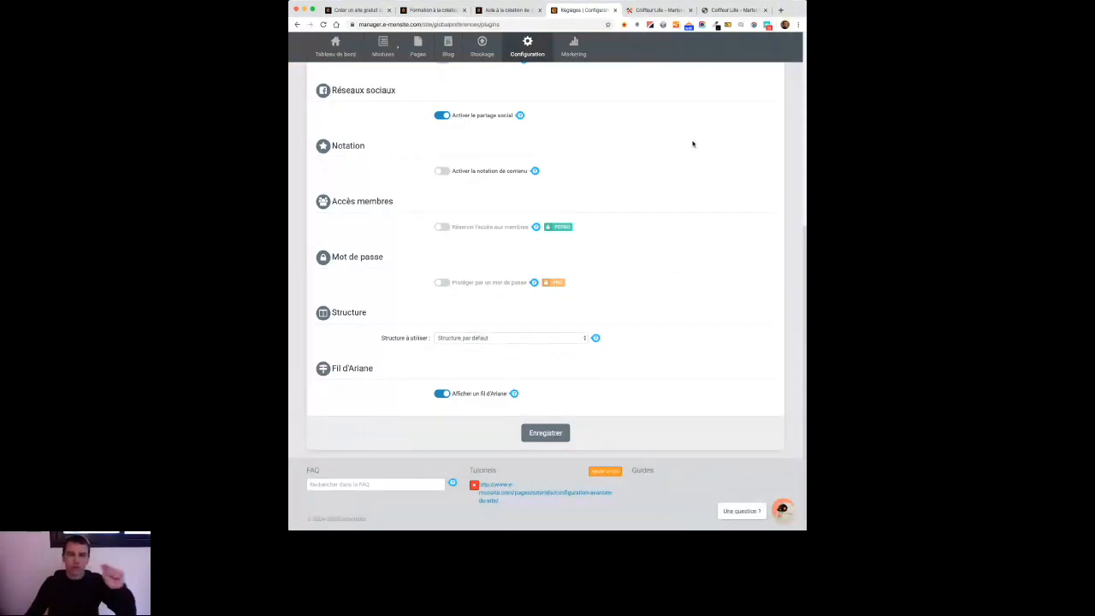
Examine the breadcrumb on the public Contact page, follow it to the home page, and return to the plugin settings.
click(672, 14)
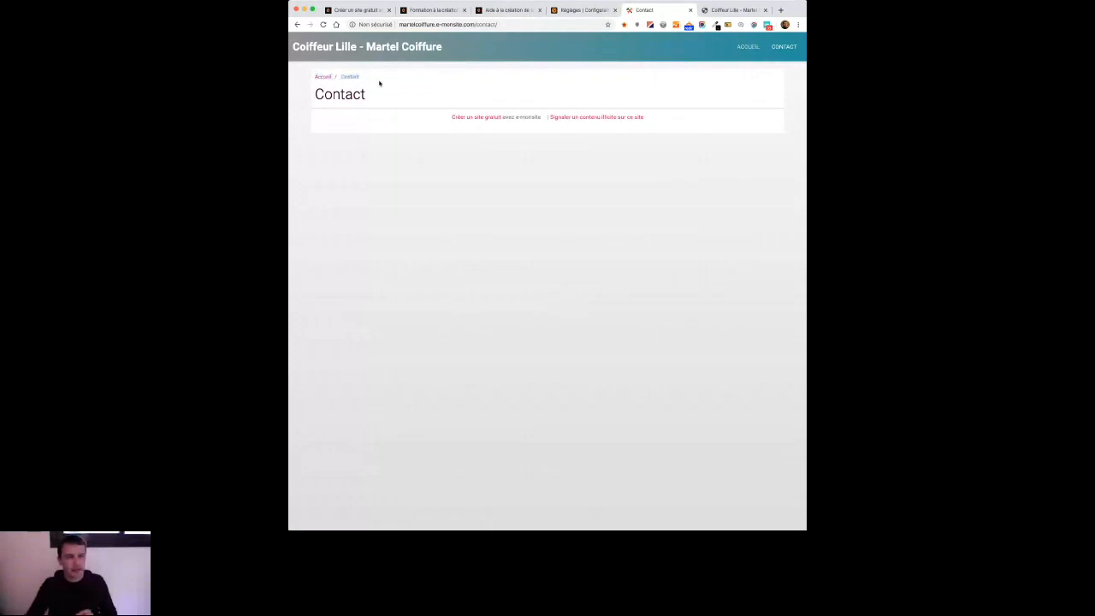
click(324, 77)
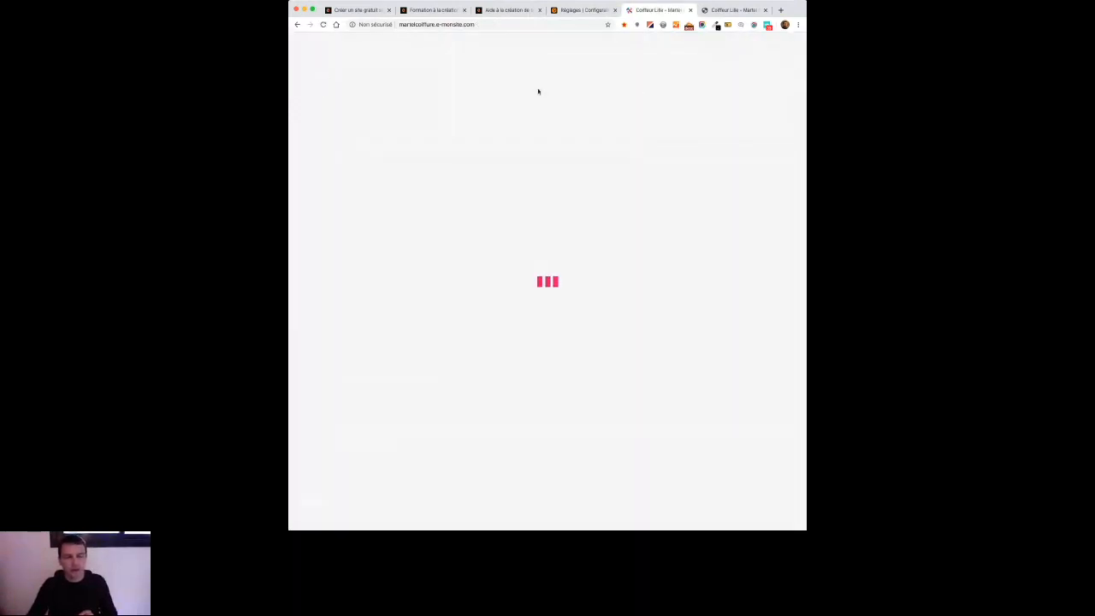
click(585, 10)
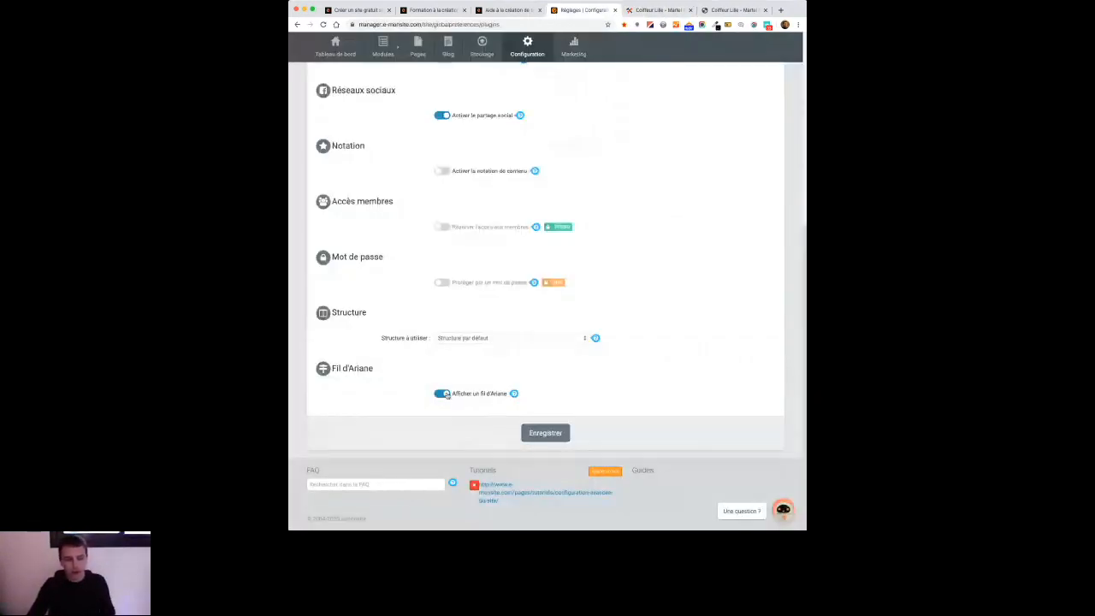
Turn the breadcrumb display off and back on, and save the plugin settings.
click(443, 394)
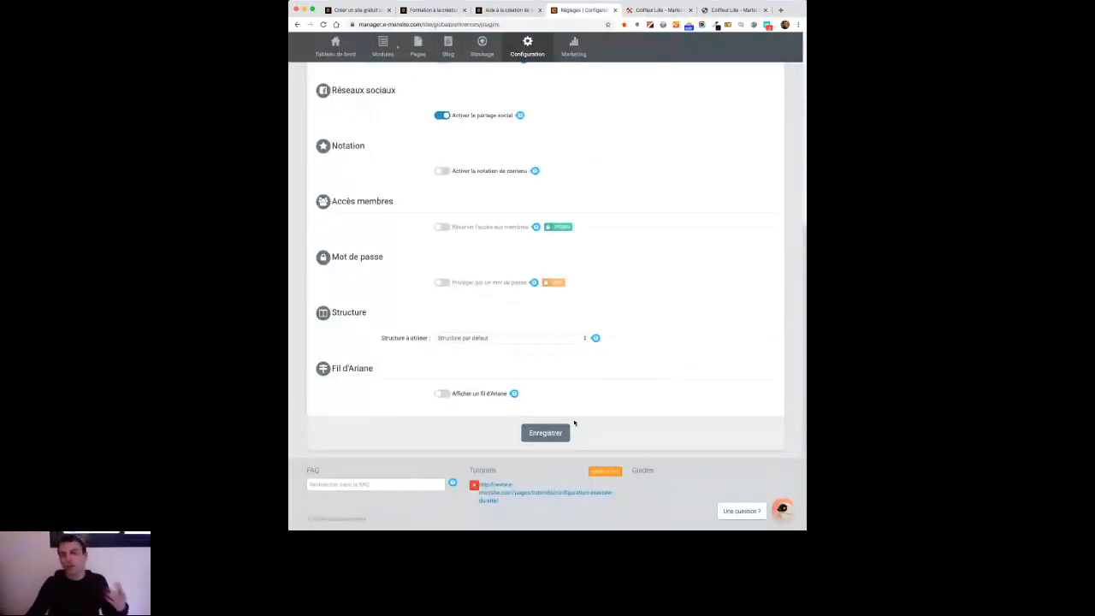
click(443, 394)
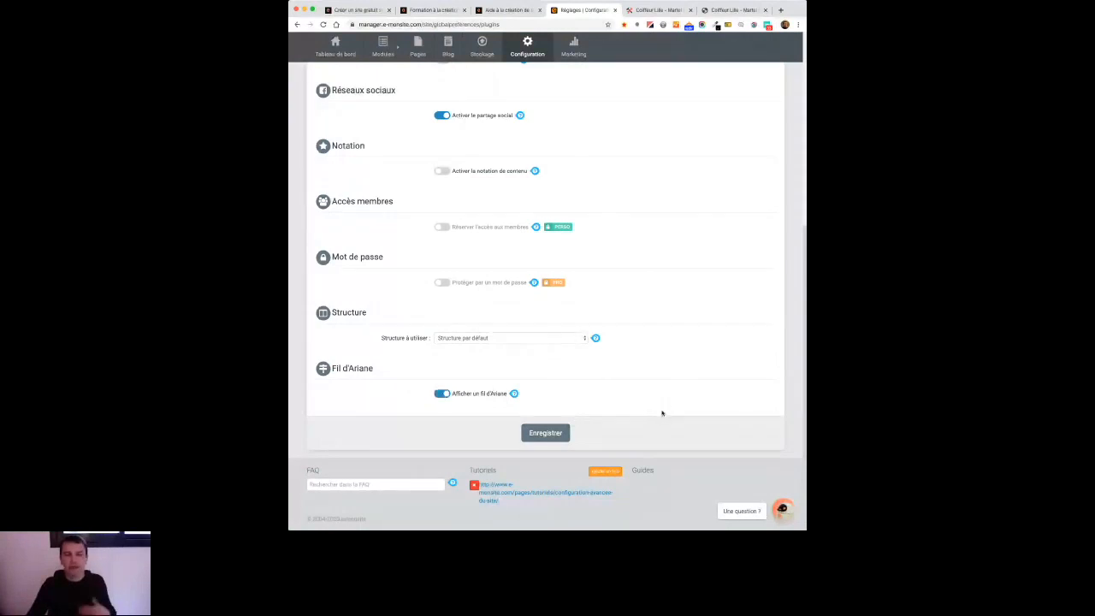
click(564, 437)
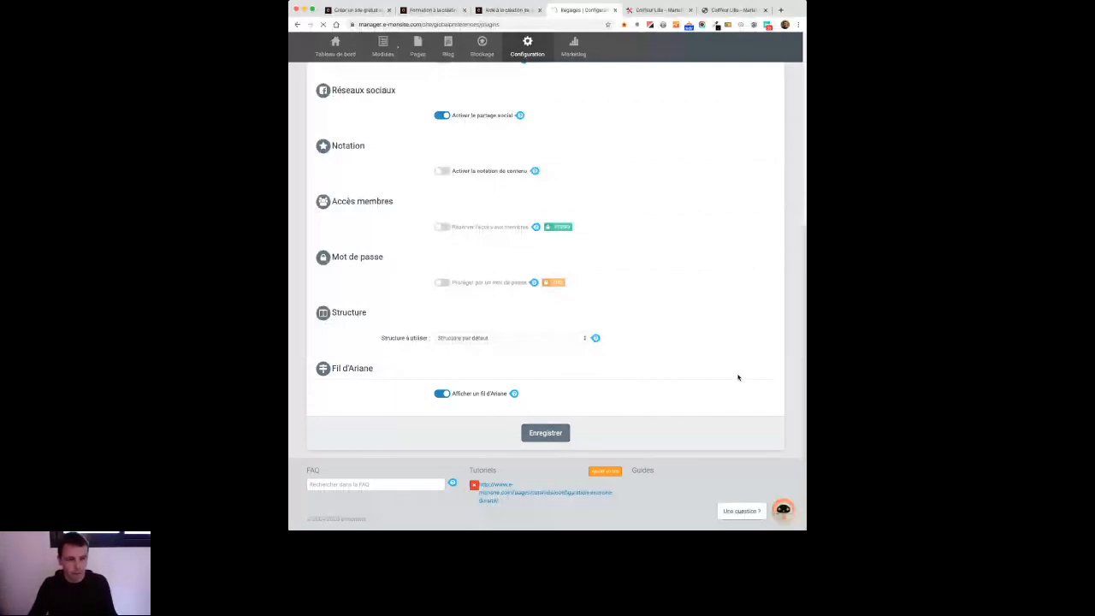
text(Ba)
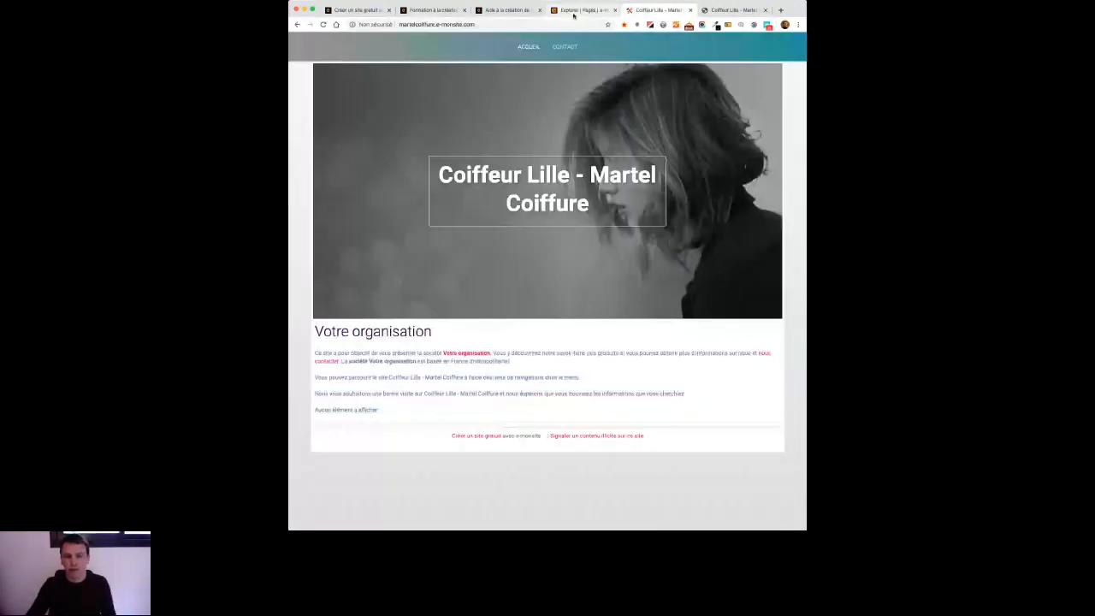
Send the "Nos produits" page to the trash and view the trash contents.
click(575, 10)
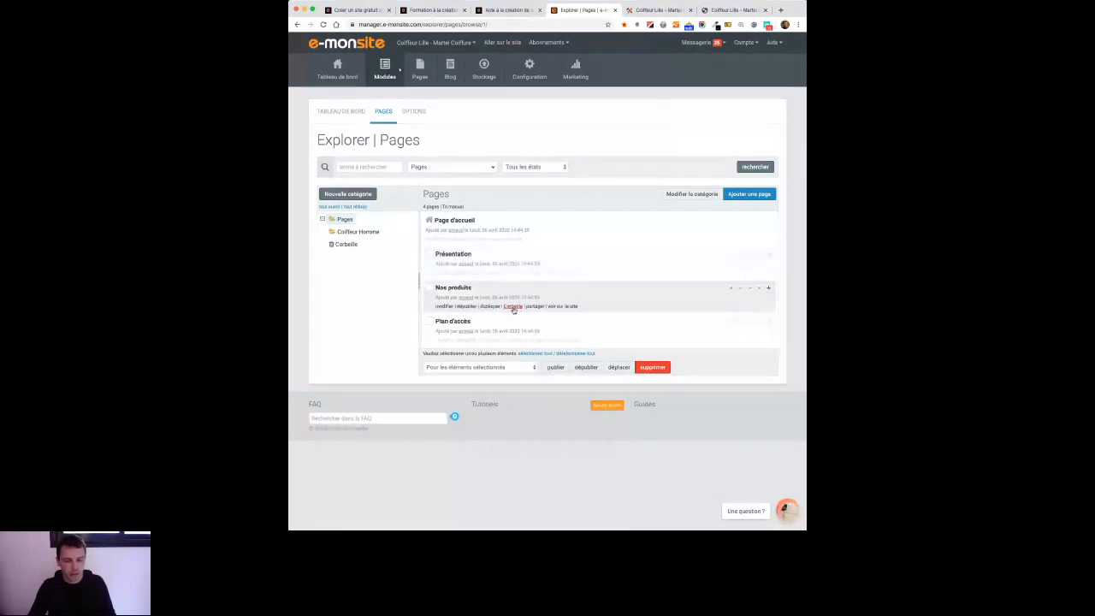
click(514, 307)
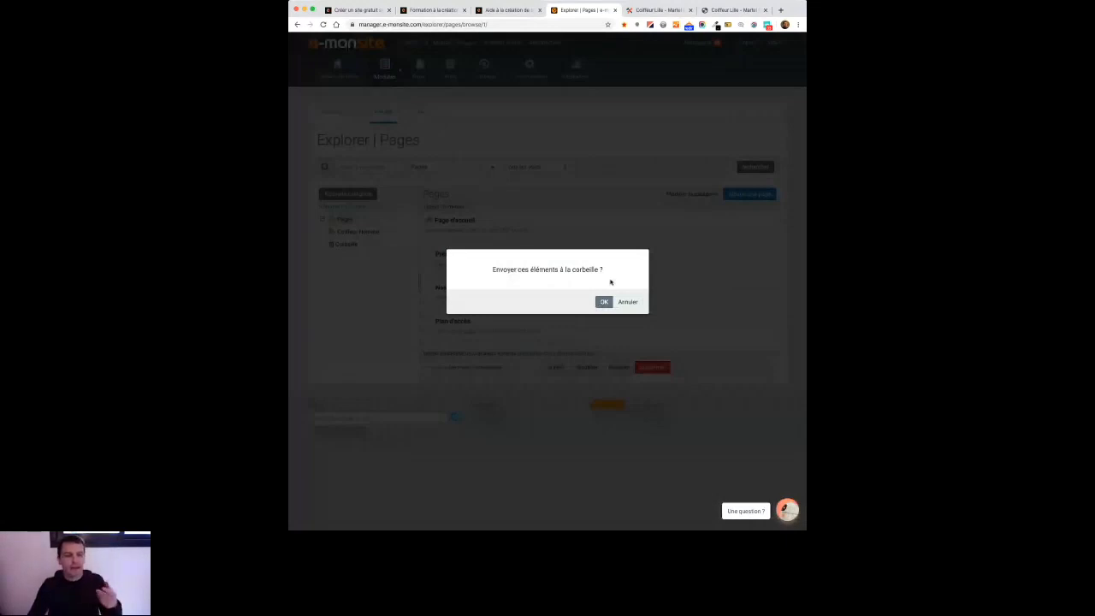
click(604, 302)
click(351, 243)
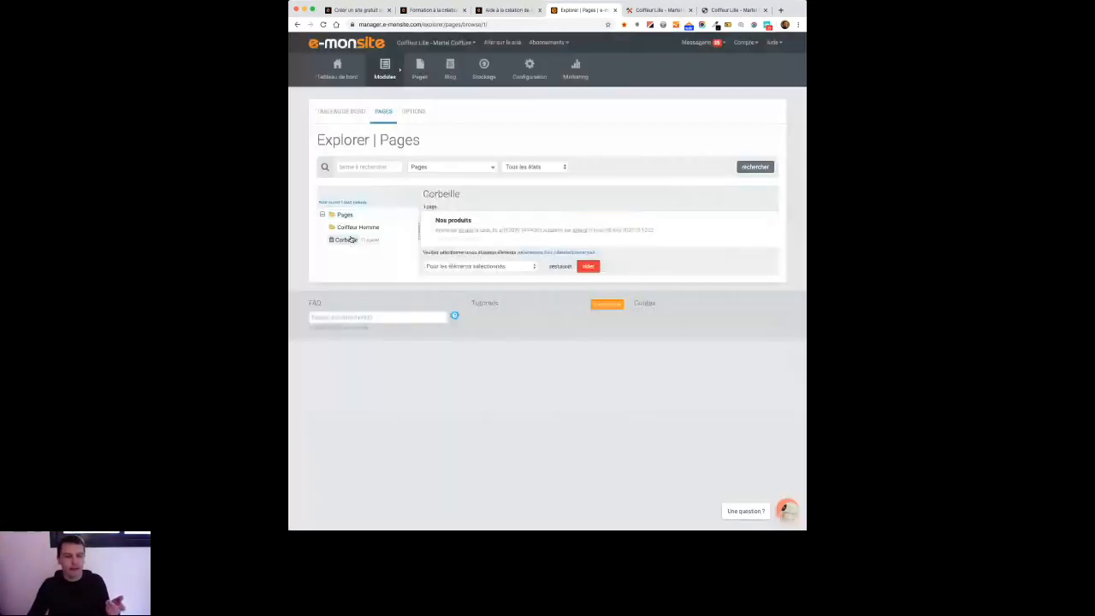
mouse_move(469, 240)
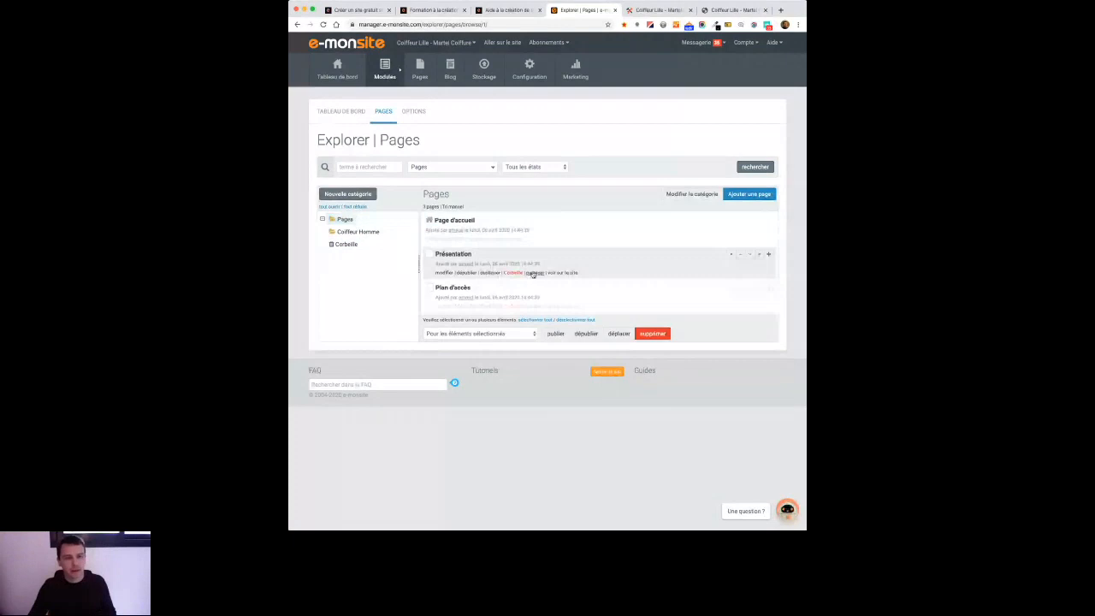
View the Présentation page on the public site, return to the pages list, and deselect that page.
click(532, 273)
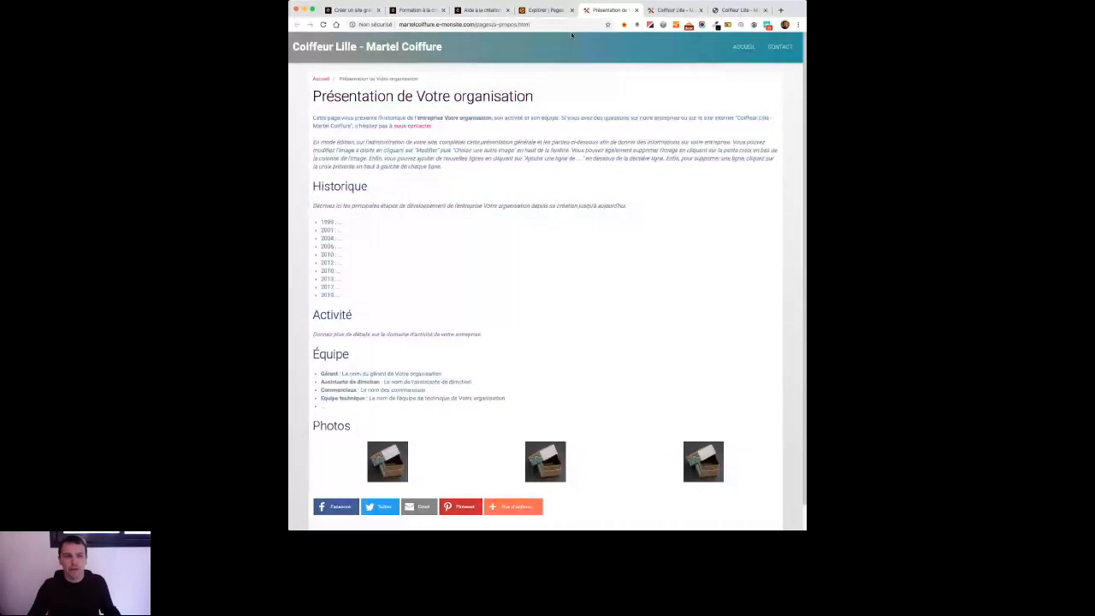
click(554, 11)
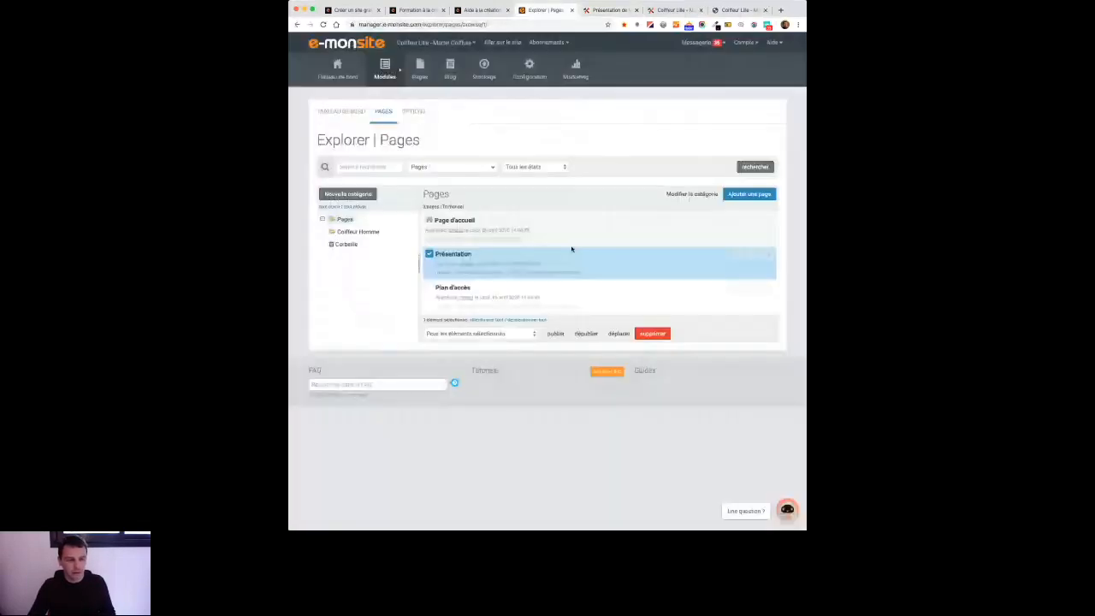
click(572, 250)
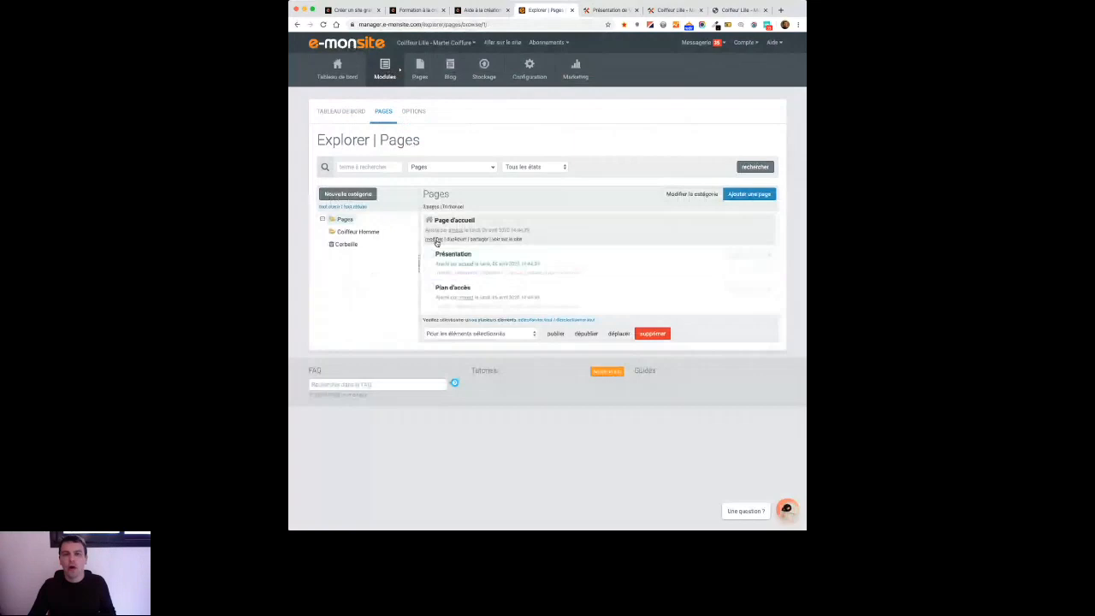
Edit the home page, setting its title to "Coiffeur pour Hommes et Femmes à Lille" and its menu title to "Accueil".
click(435, 240)
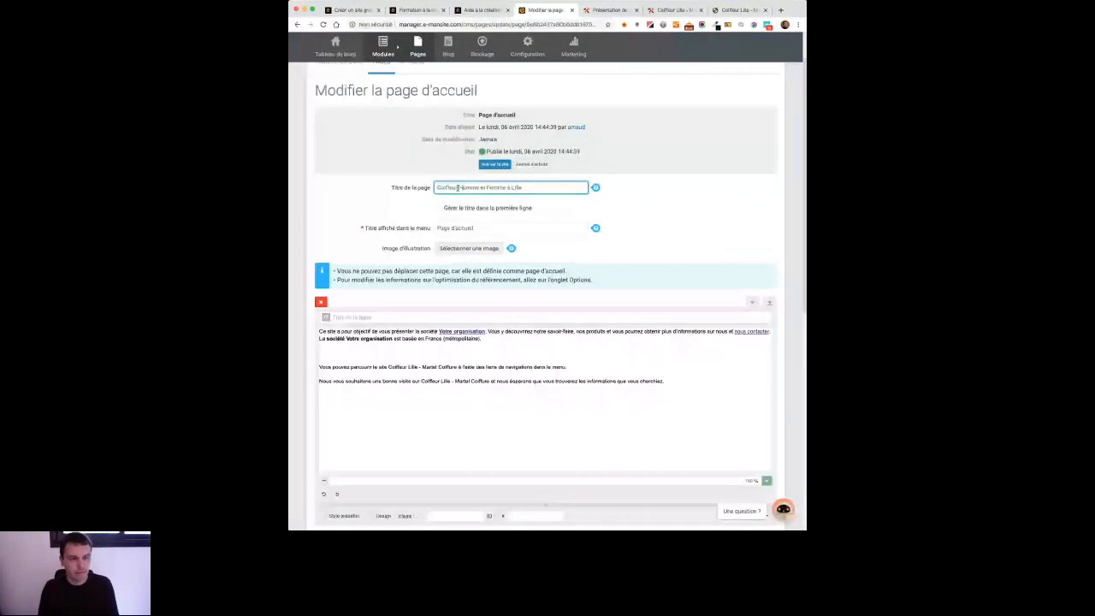
text(pour)
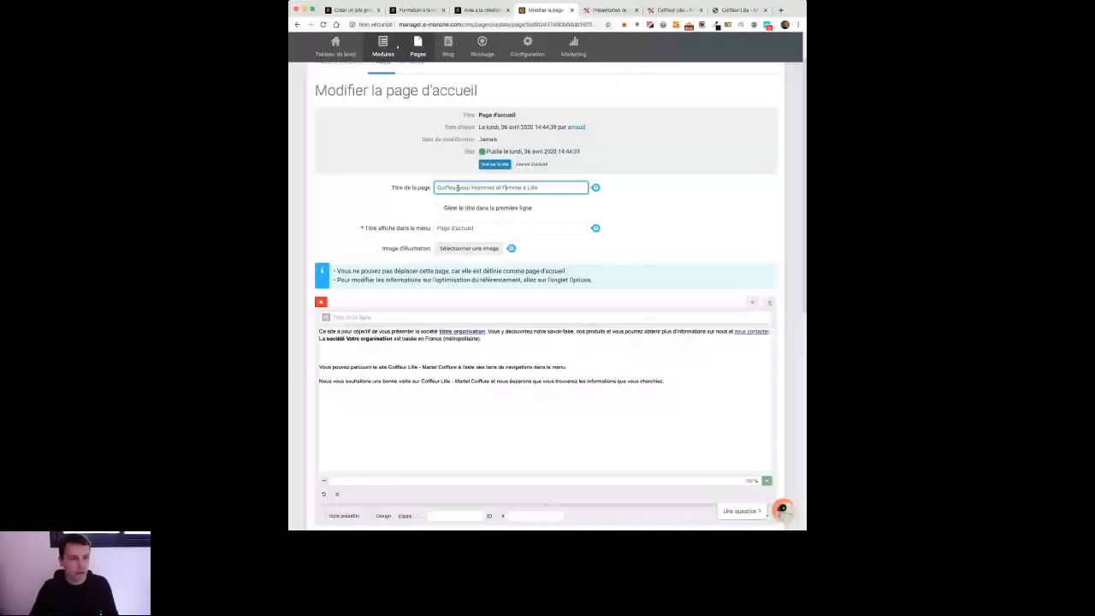
scroll(307, 231, down, 3)
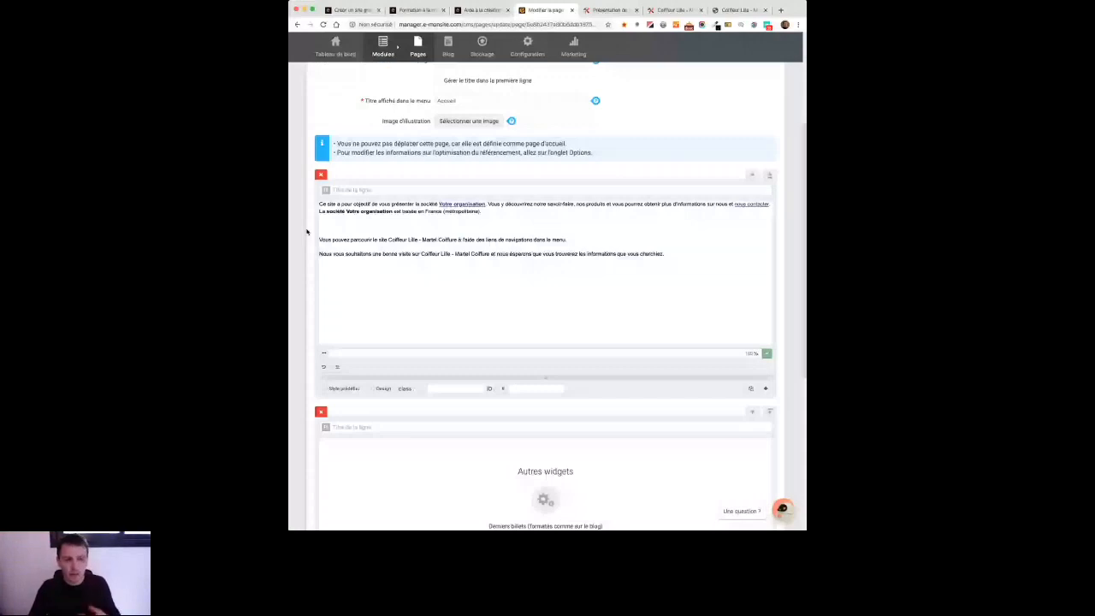
Compare the home page's introductory paragraph in the editor with the same text on the public site.
drag(319, 204, 482, 212)
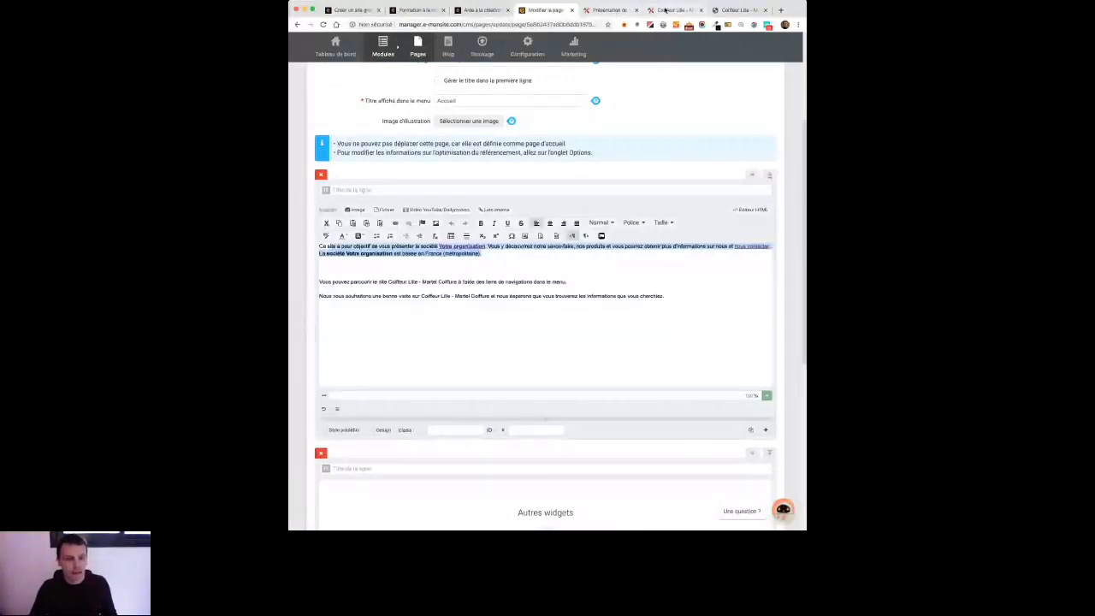
click(665, 9)
drag(316, 358, 514, 361)
click(532, 362)
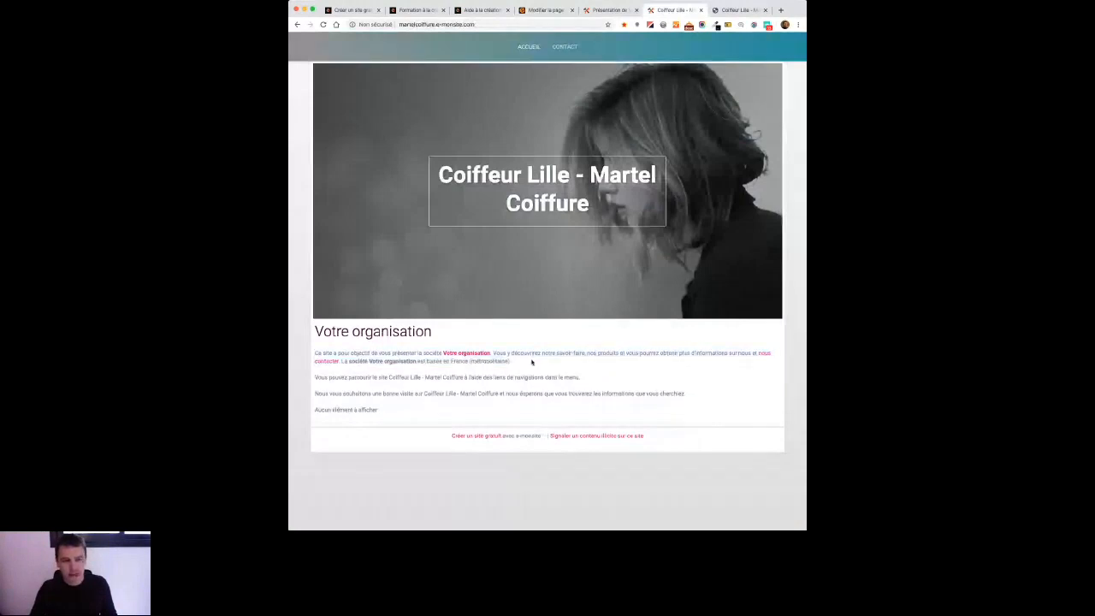
Replace the home page text with two paragraphs starting "Chez Martel Coiffure, votre salon de coiffure en plein centre-ville d'Amiens", save, and open the public site.
click(552, 13)
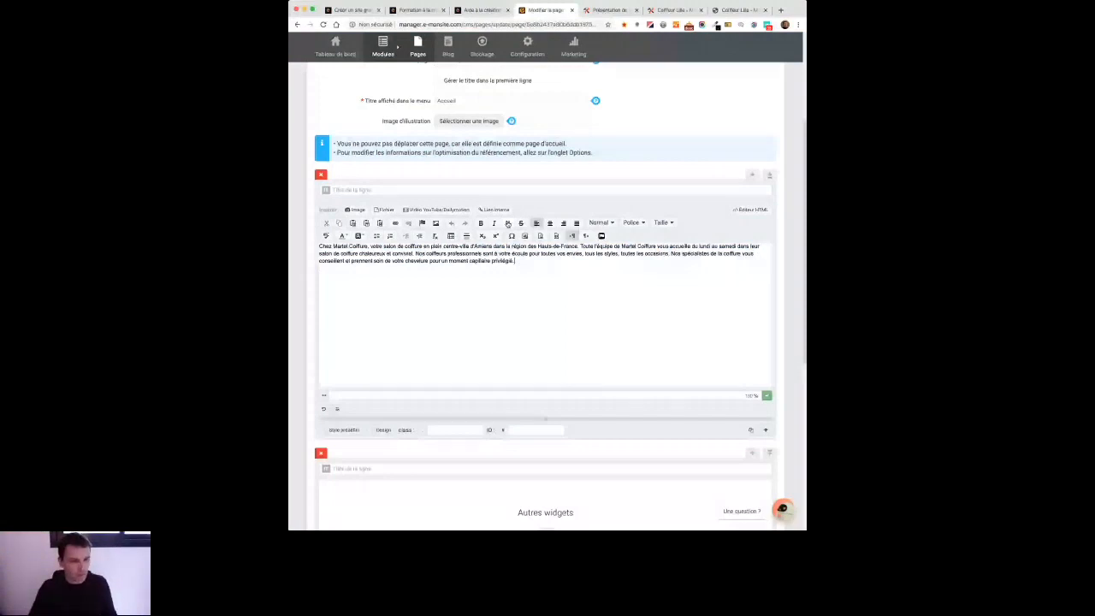
scroll(610, 165, down, 2)
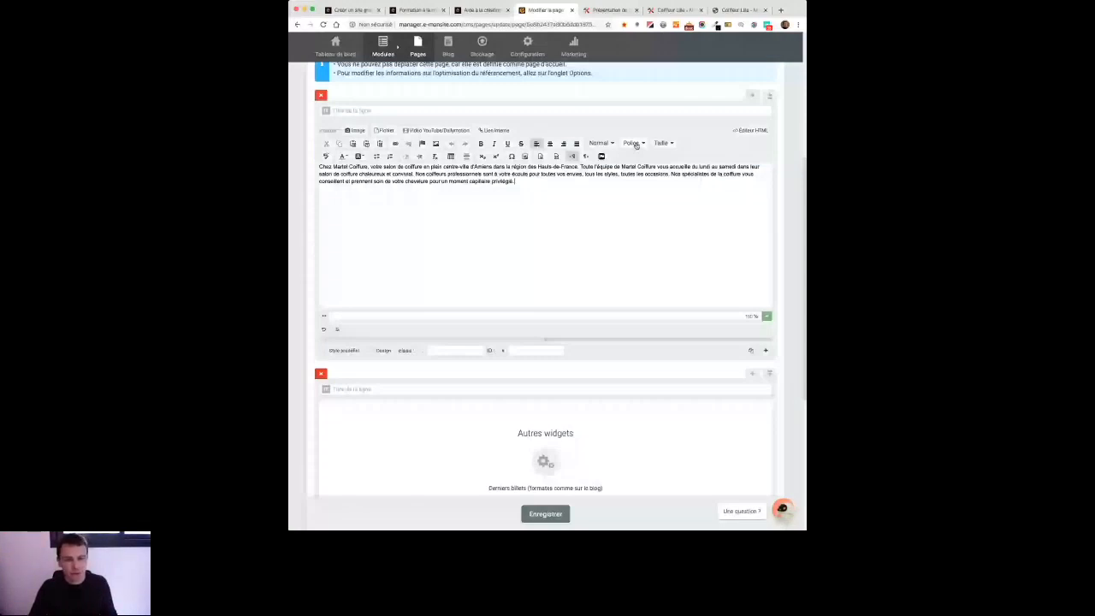
click(623, 212)
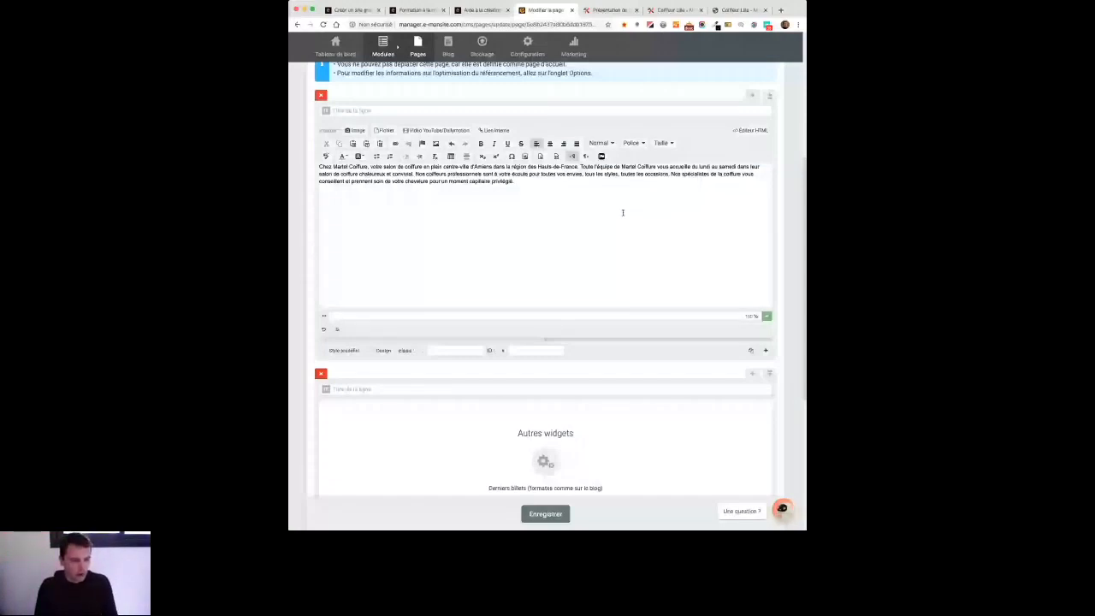
text(Chez Martel Coiffure, votre salon de coiffure en plein centre-ville d'Amiens dans la région des Hauts-de-France. Toute l'équipe de Martel Coiffure vous accueille du lundi au samedi dans leur salon de coiffure chaleureux et convivial. Nos coiffeurs professionnels sont à votre écoute pour toutes vos envies, tous les styles, toutes les occasions. Nos spécialistes de la coiffure vous conseillent et prennent soin de votre chevelure pour un moment capillaire privilégié.)
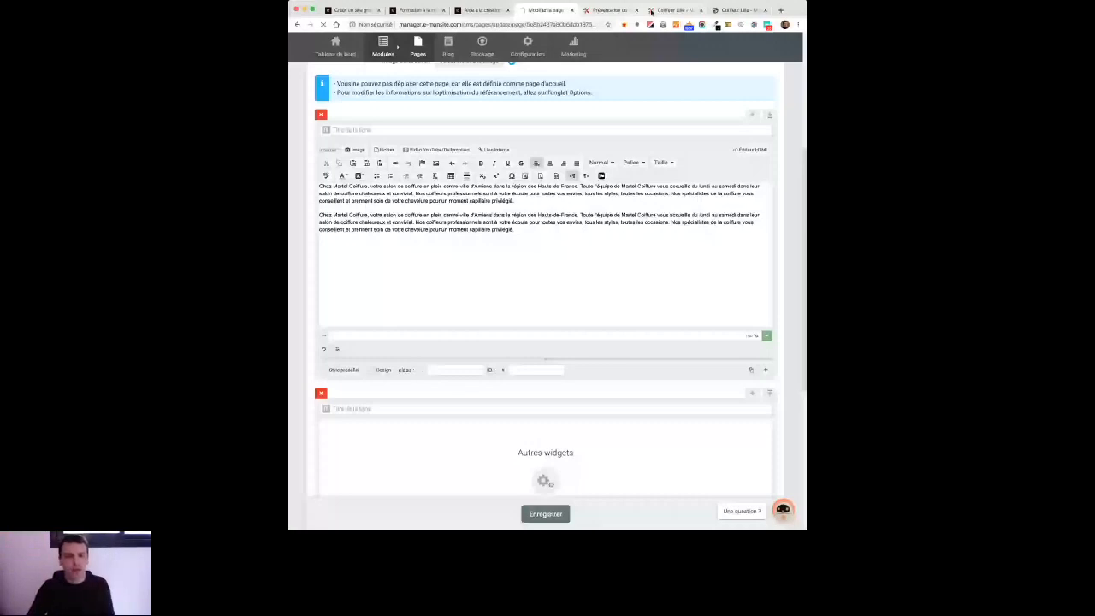
click(651, 12)
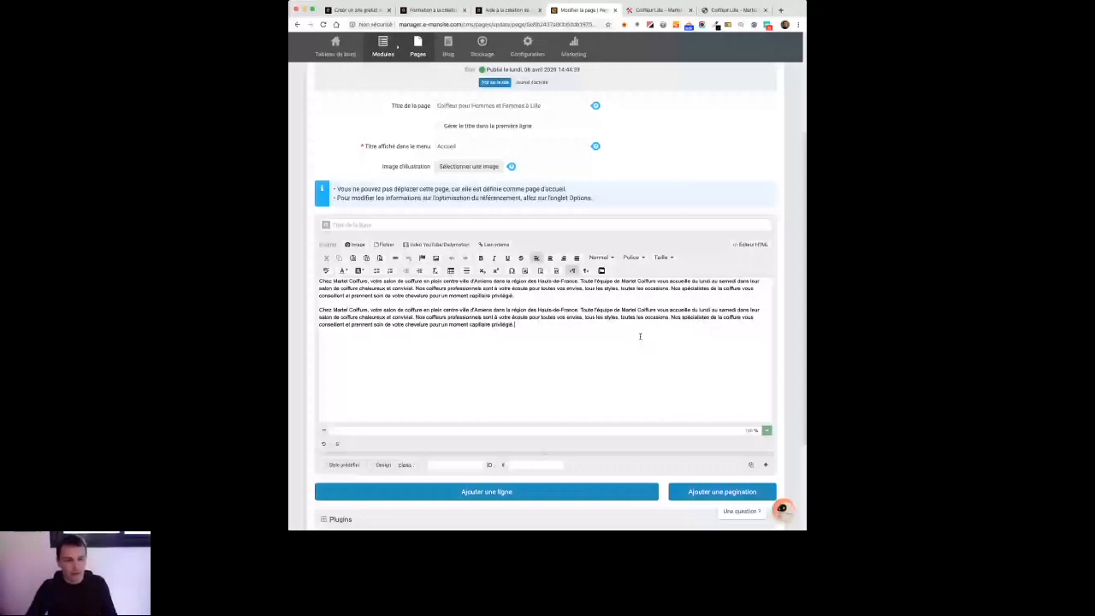
Add a new row below the home page text and a second column beside the text in the first row.
click(462, 492)
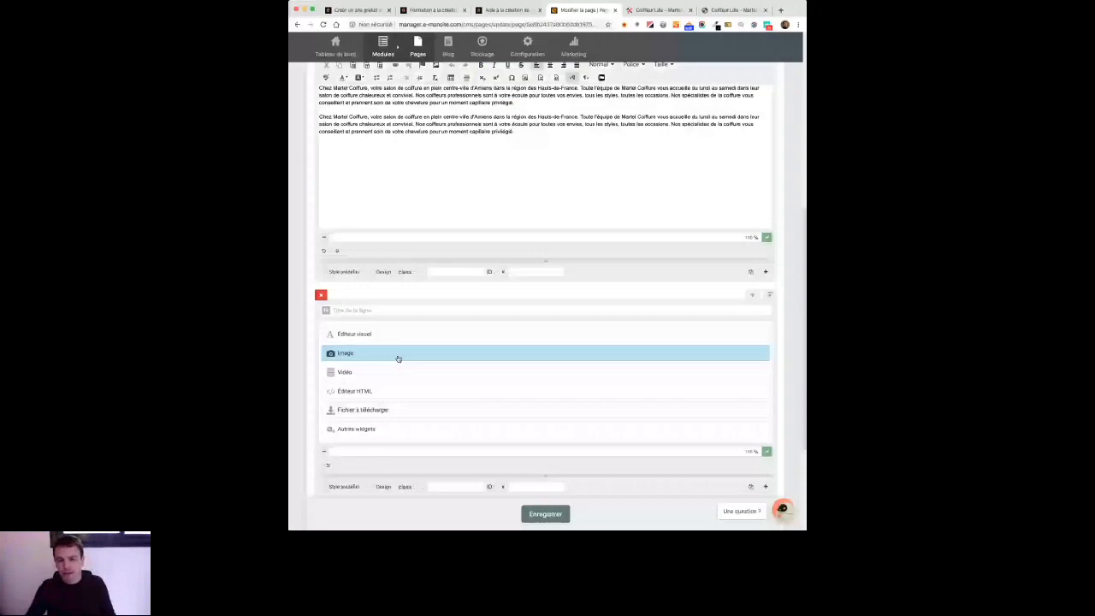
scroll(766, 212, down, 2)
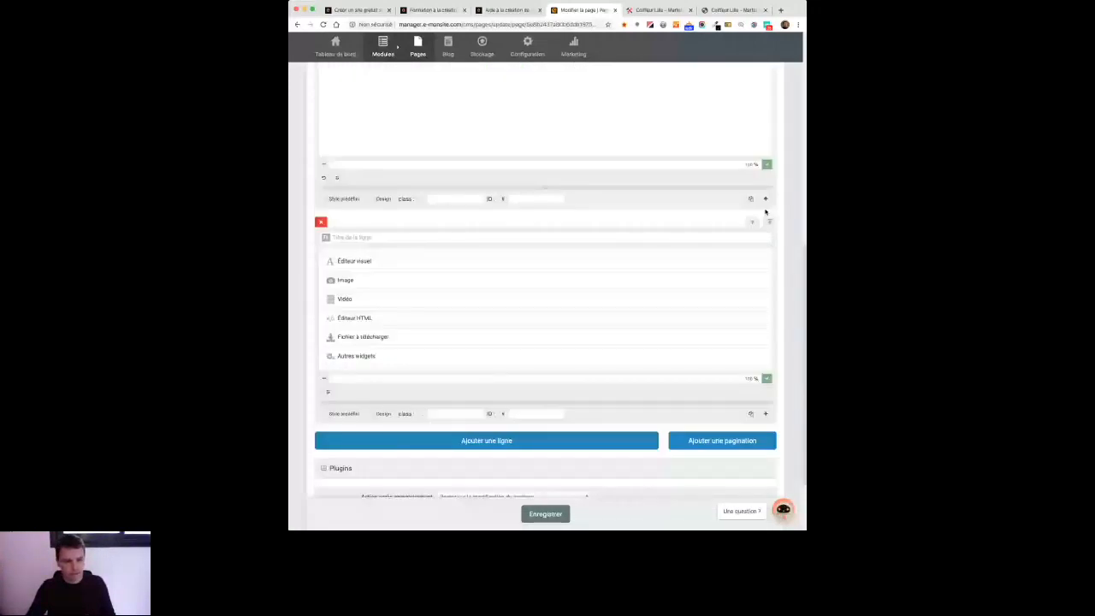
scroll(571, 294, up, 6)
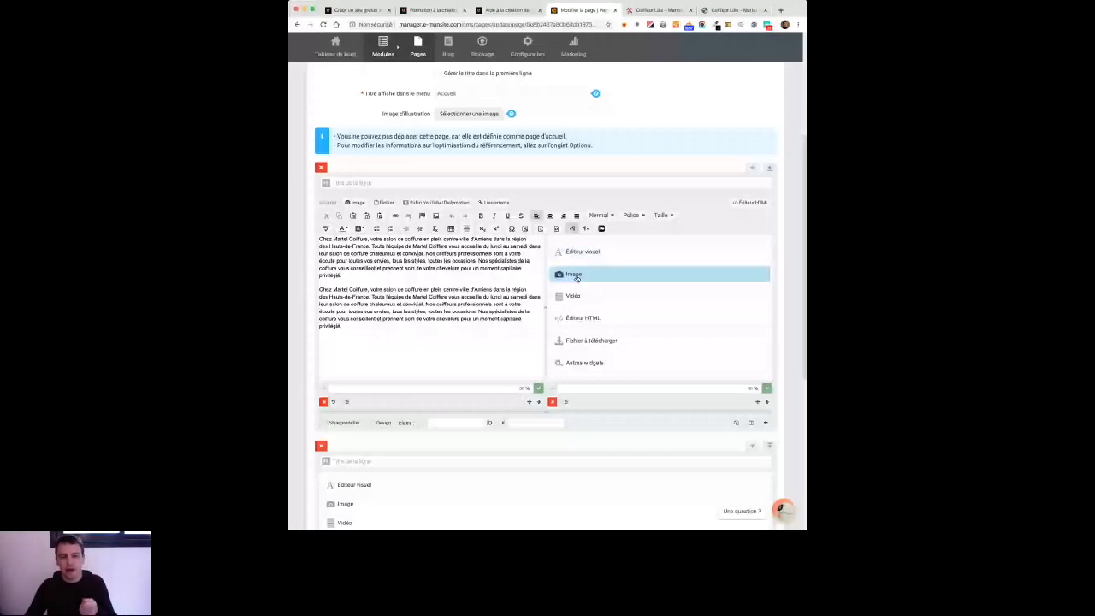
Upload coiffure-homme.jpg for the first row's second column, with a custom size of 400 x 400 px and centred alignment.
click(595, 319)
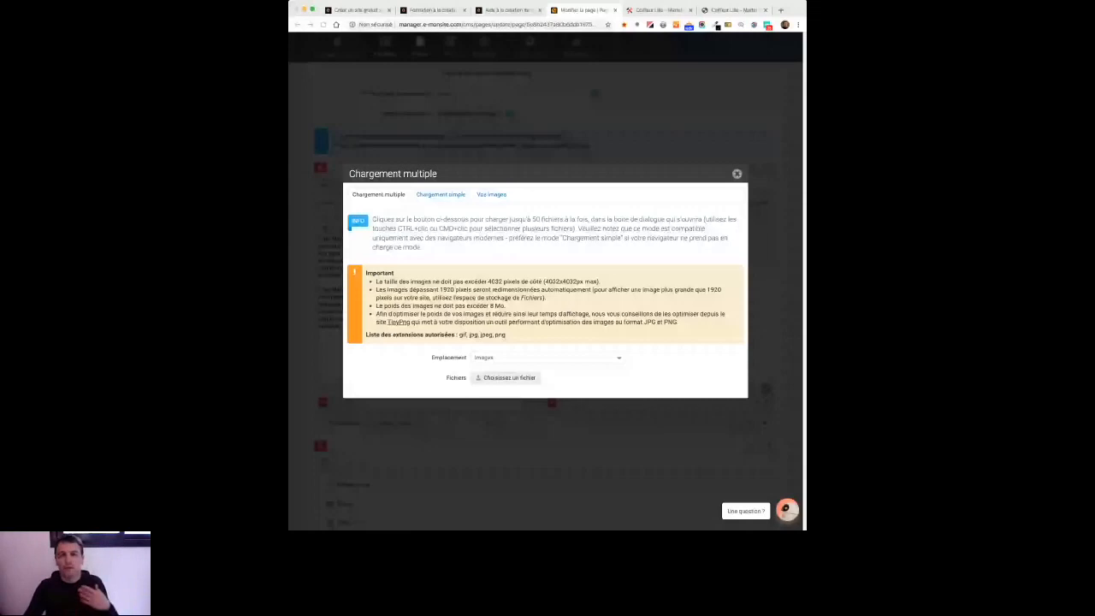
click(627, 359)
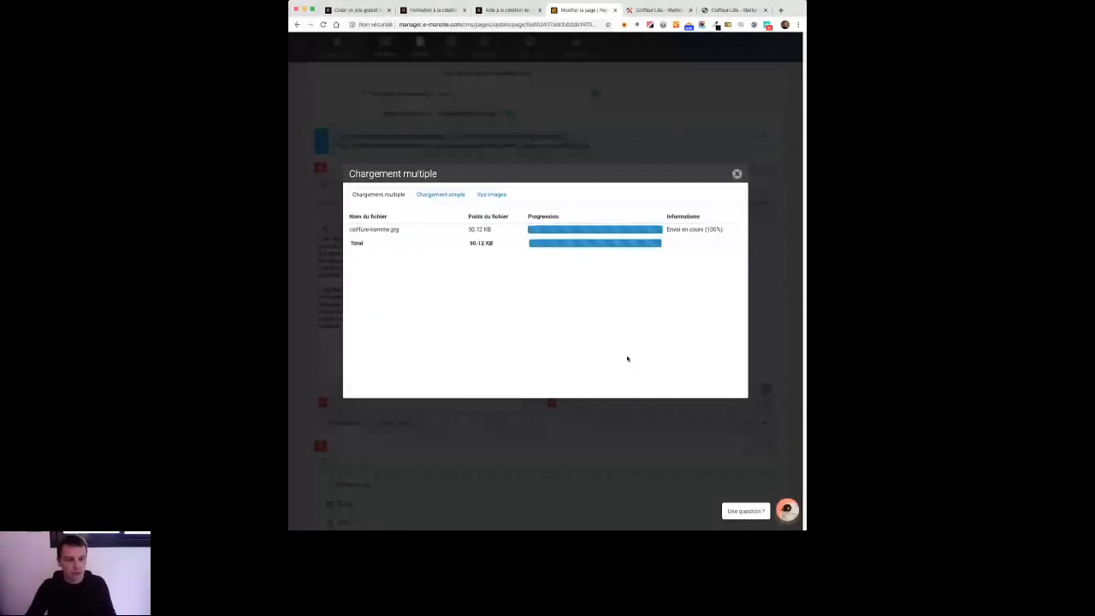
click(533, 268)
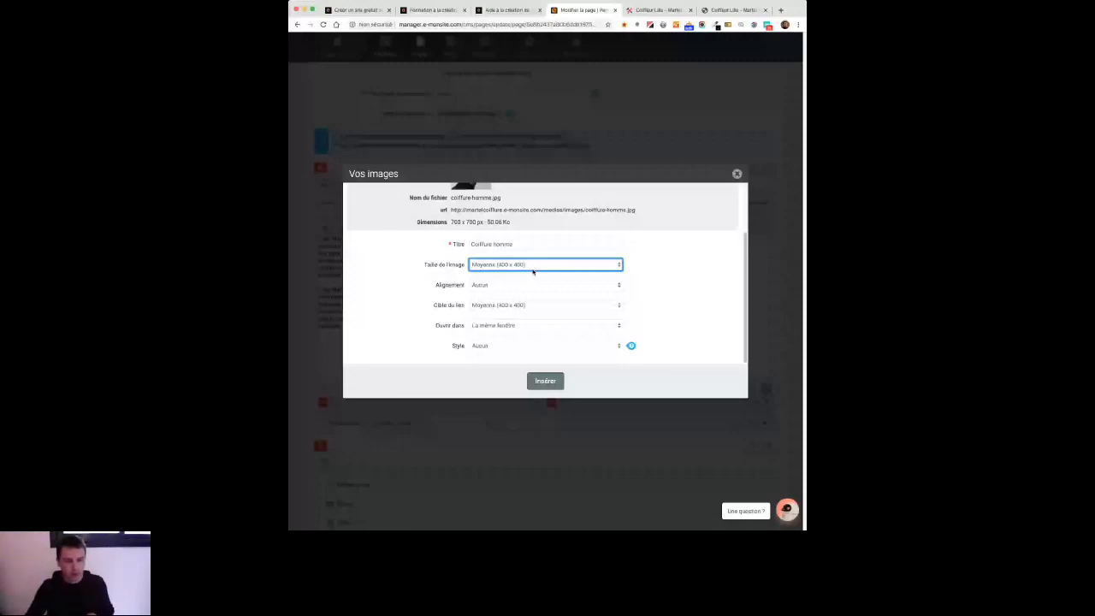
click(522, 297)
click(502, 288)
click(502, 299)
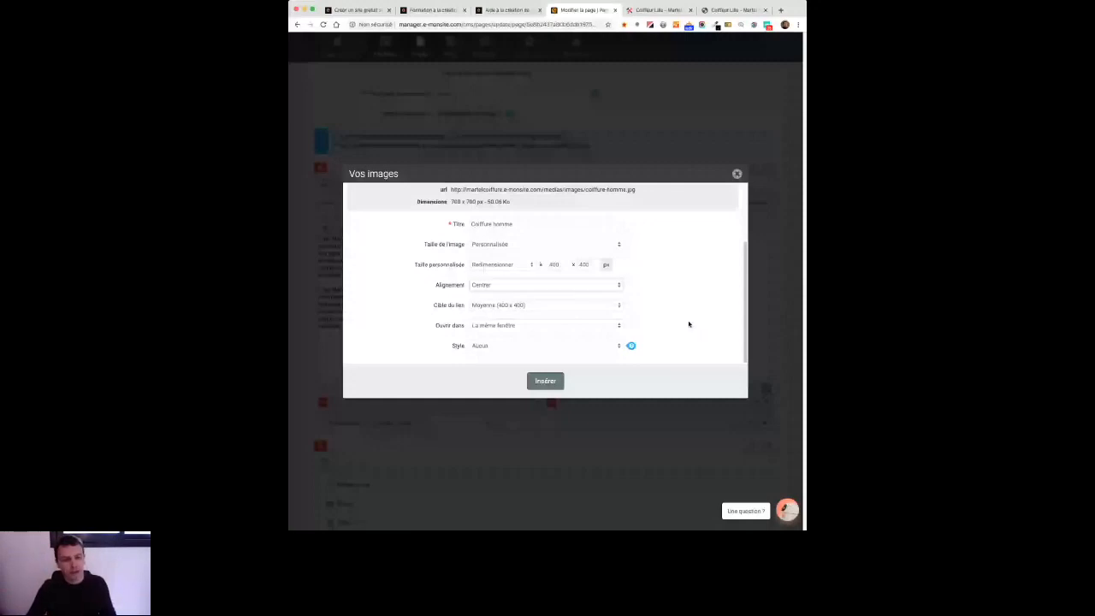
Link the men's haircut image to its original 700 x 700 version in a Lightbox popup, without a style, and insert it.
click(518, 305)
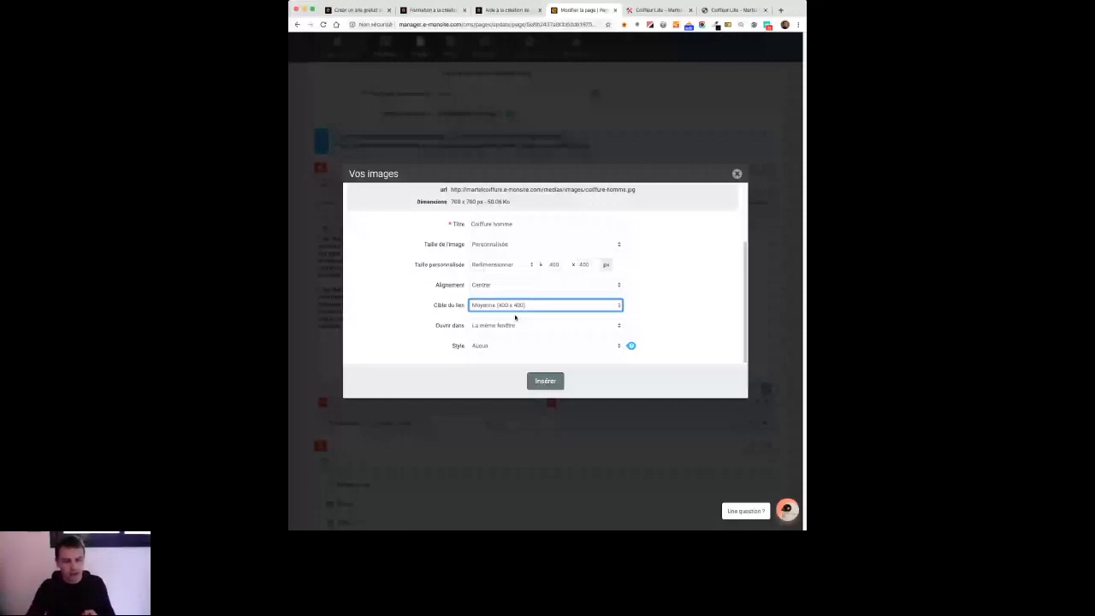
click(571, 348)
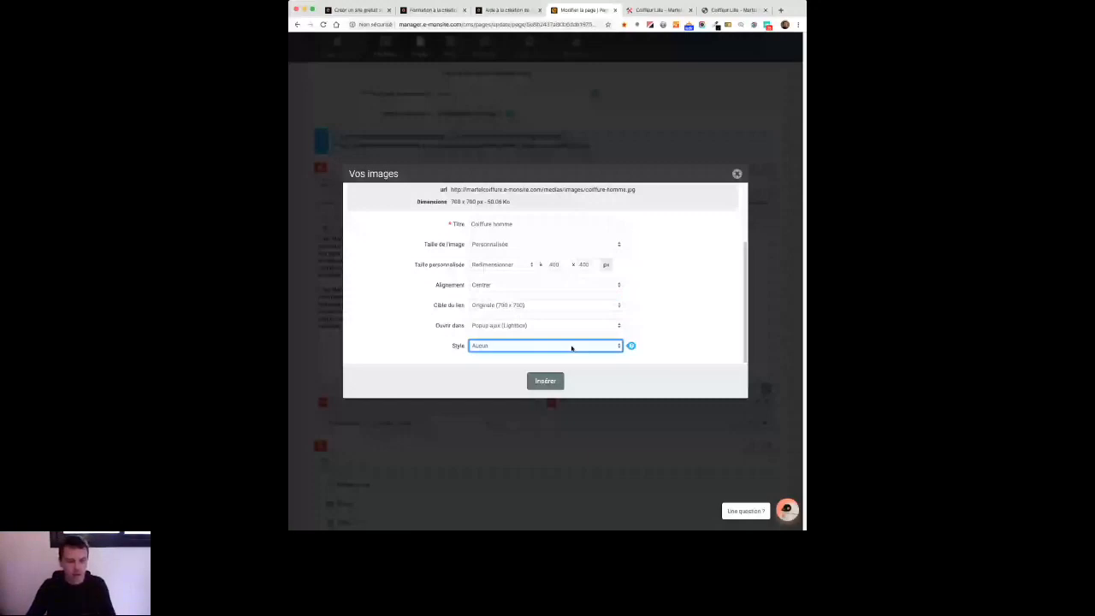
click(549, 382)
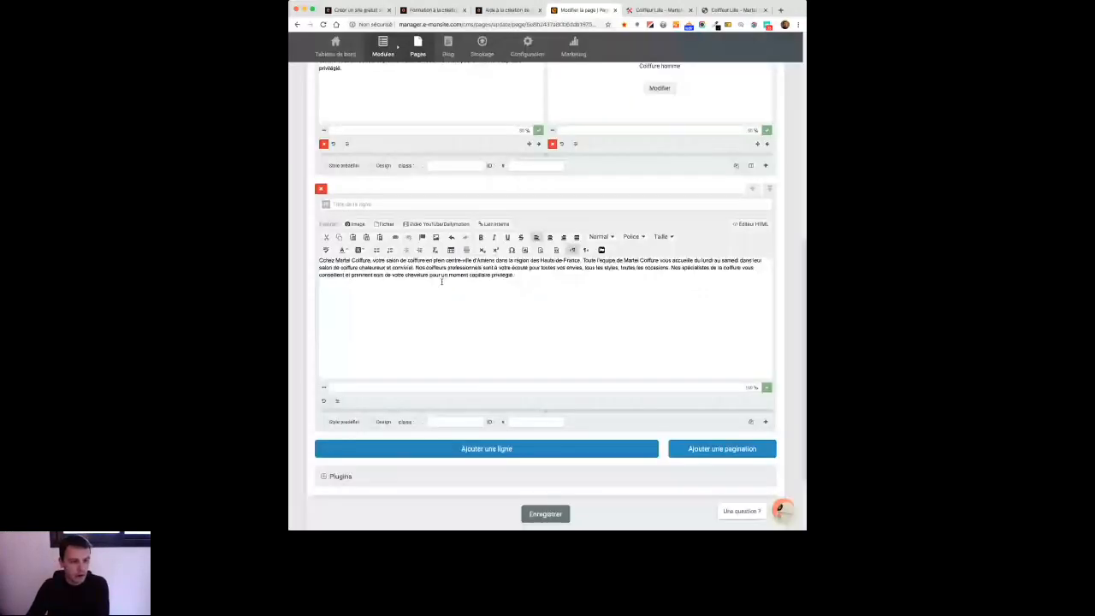
Centre the second row's text, turn its first sentence into a separate heading above the rest, and save the page.
click(550, 237)
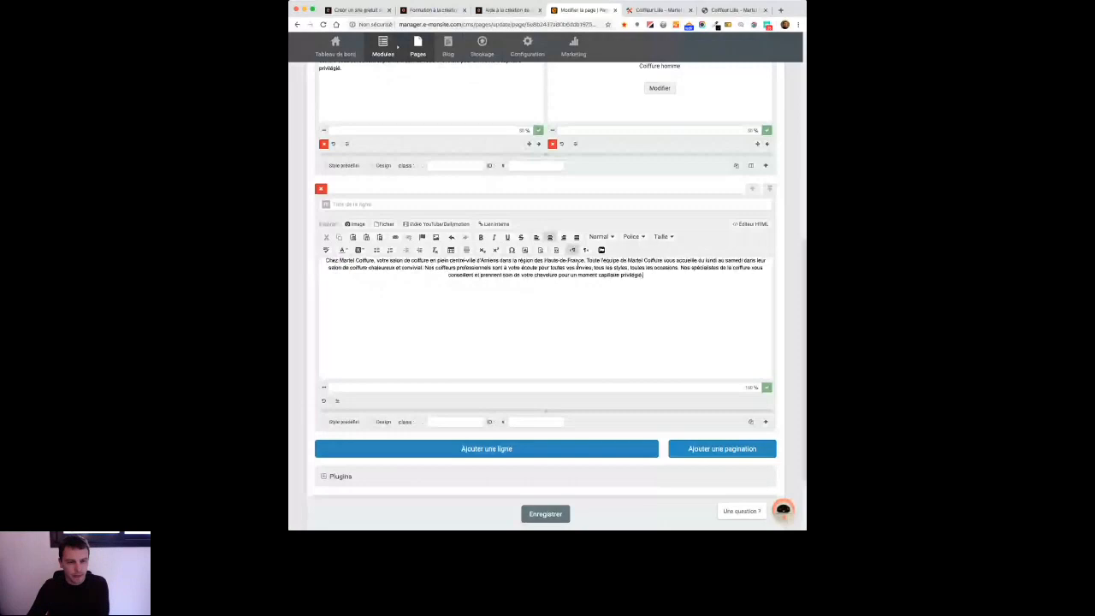
click(586, 260)
key(Return)
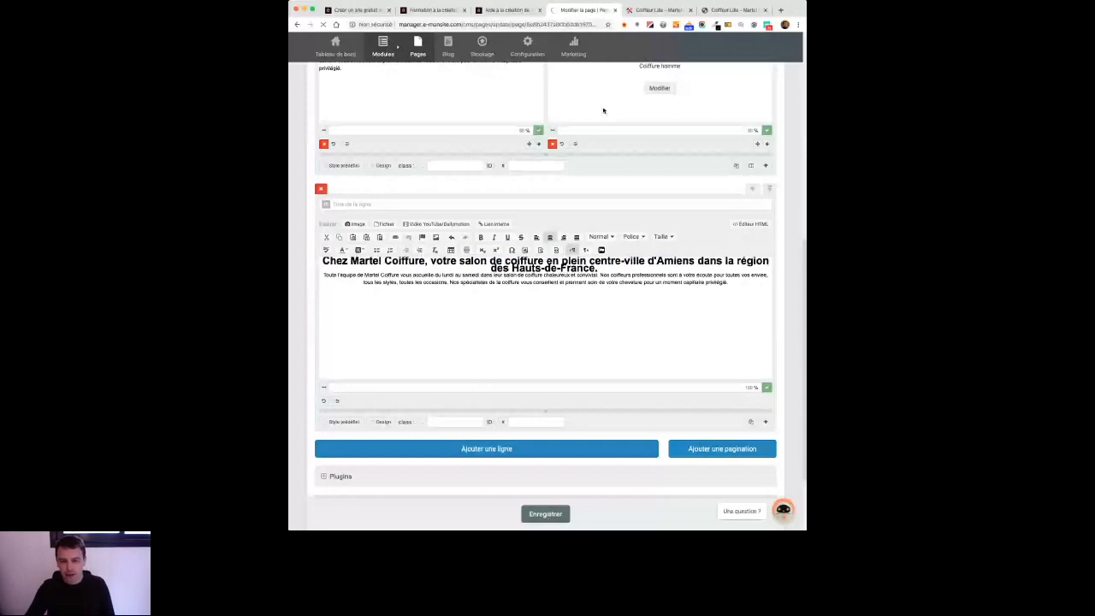
Check the updated home page on the public site, enlarge the men's haircut image, and compare the layout with the editor.
key(ctrl+Tab)
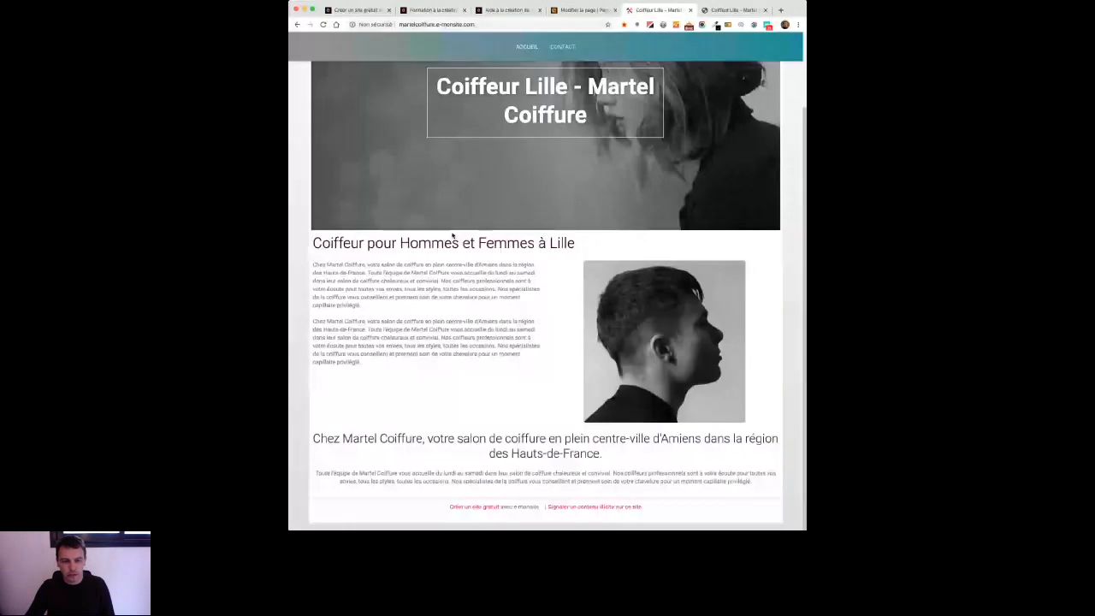
click(653, 342)
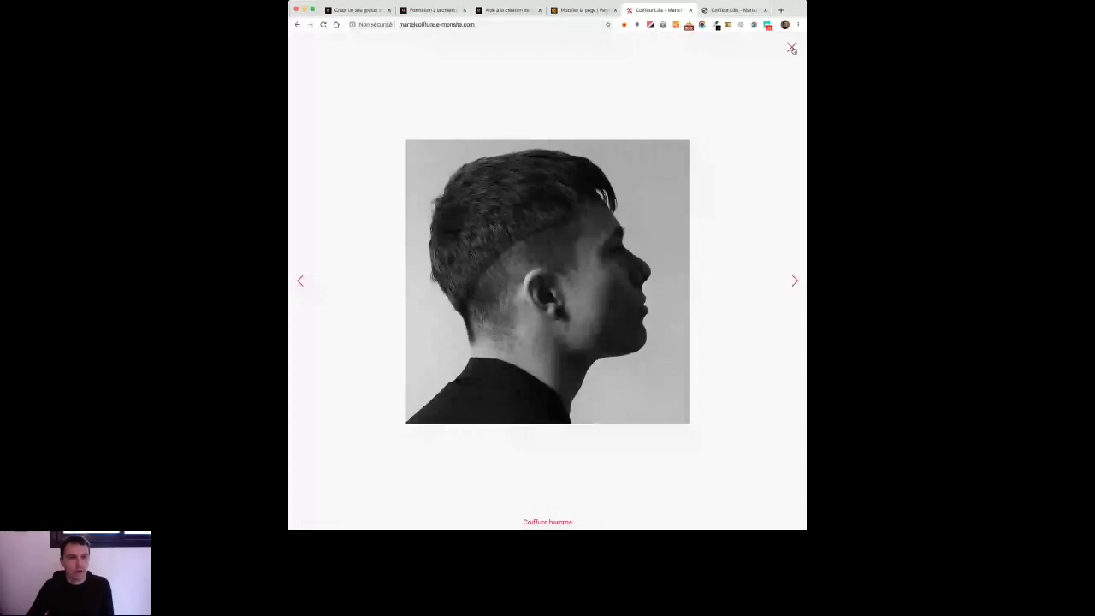
key(ctrl+shift+Tab)
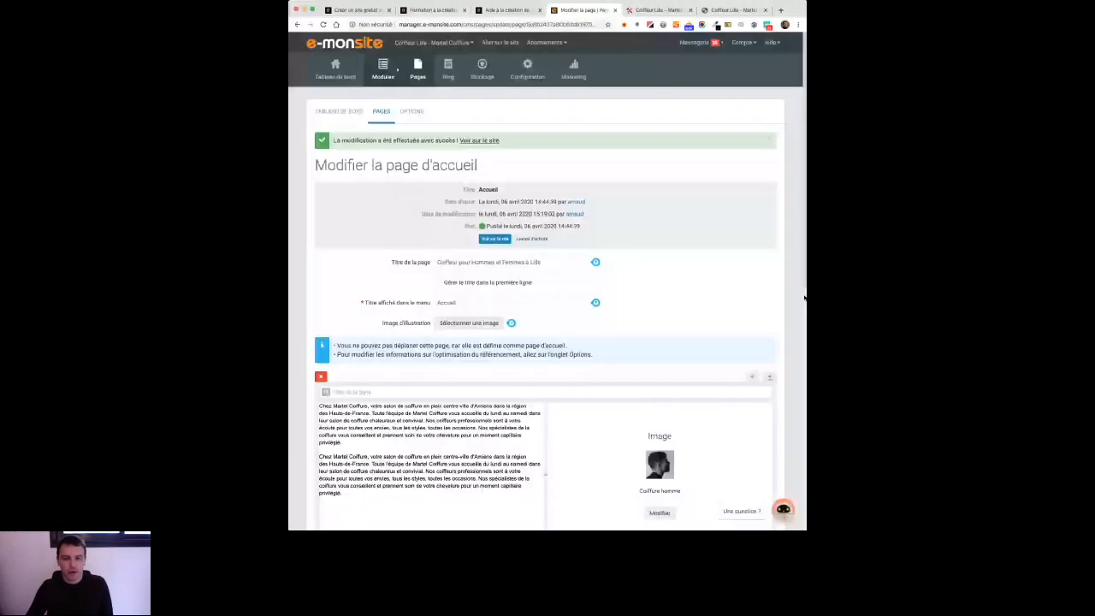
scroll(794, 303, down, 3)
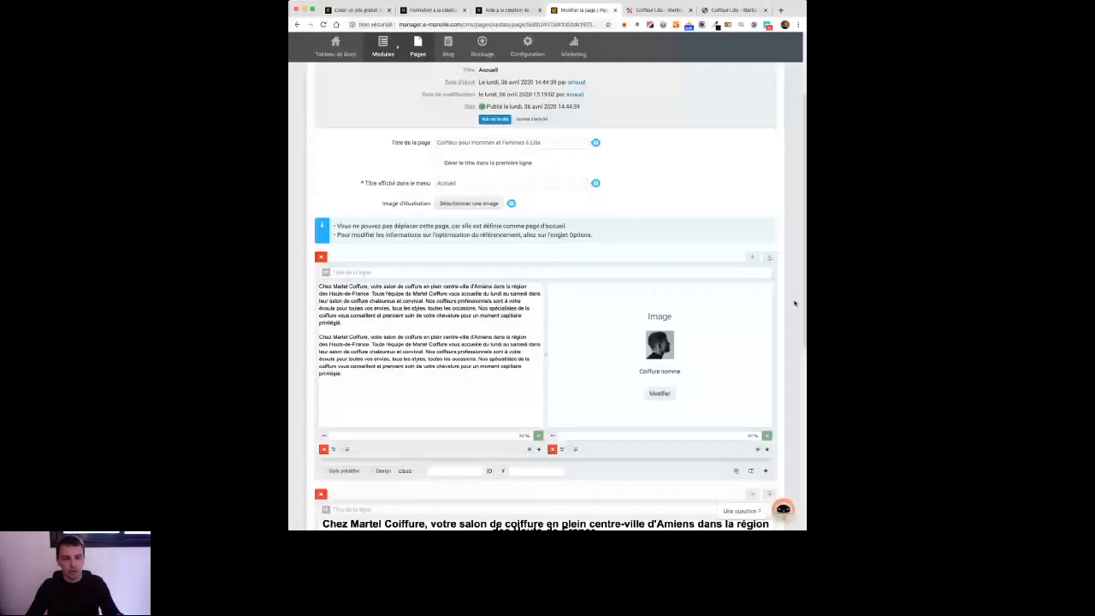
key(ctrl+Tab)
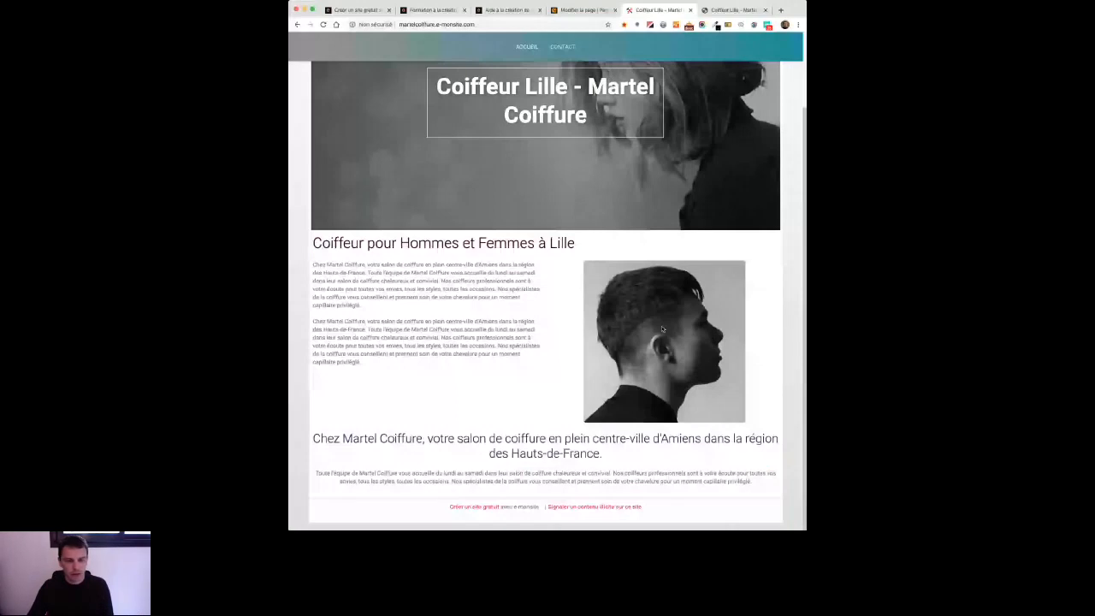
Upload coiffure-femme.jpg for the first column of the new third row and title it "Coiffure Femme".
key(ctrl+shift+Tab)
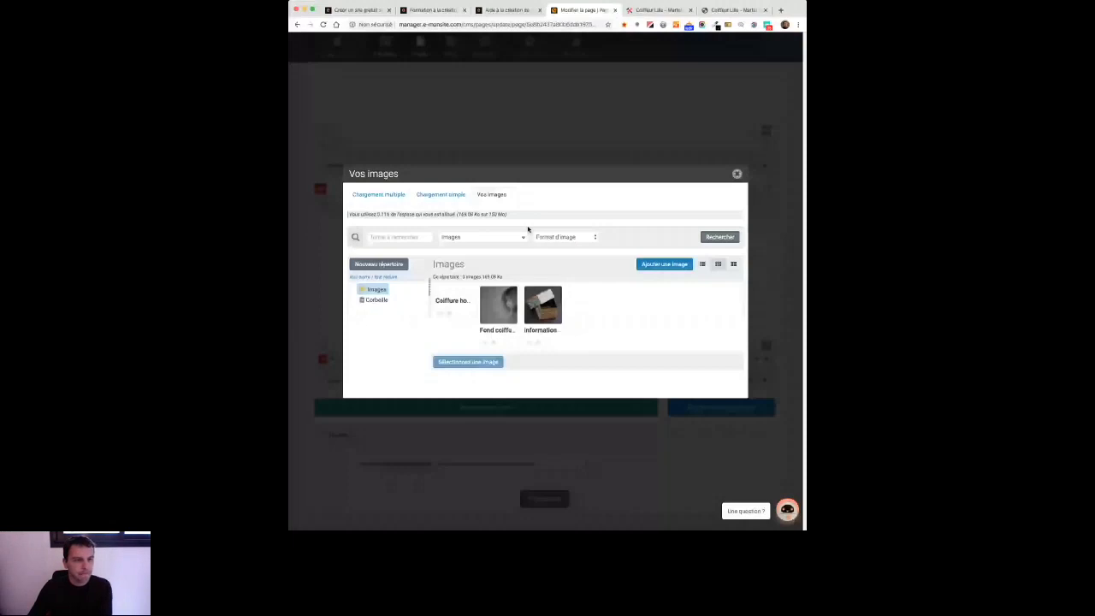
click(378, 194)
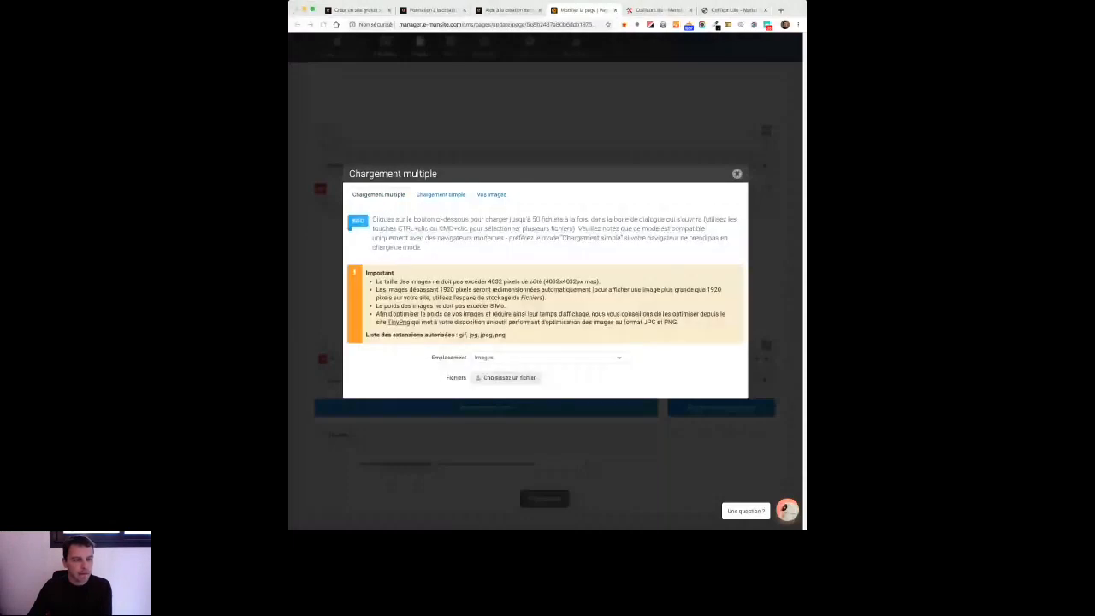
double_click(516, 294)
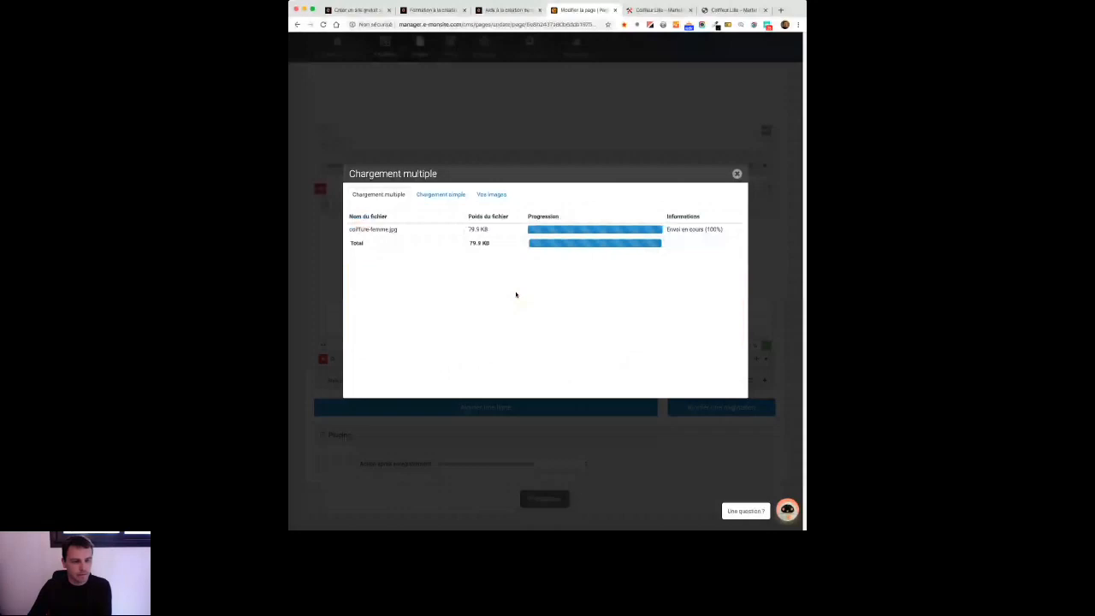
scroll(516, 294, down, 5)
click(503, 243)
text(Coiffure fe)
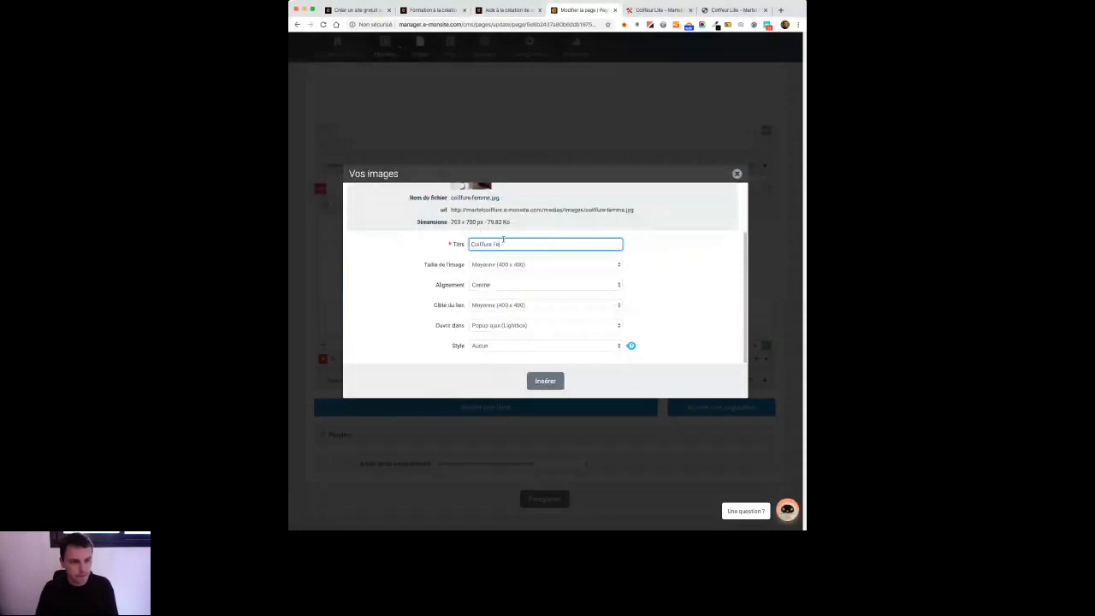
text(mme)
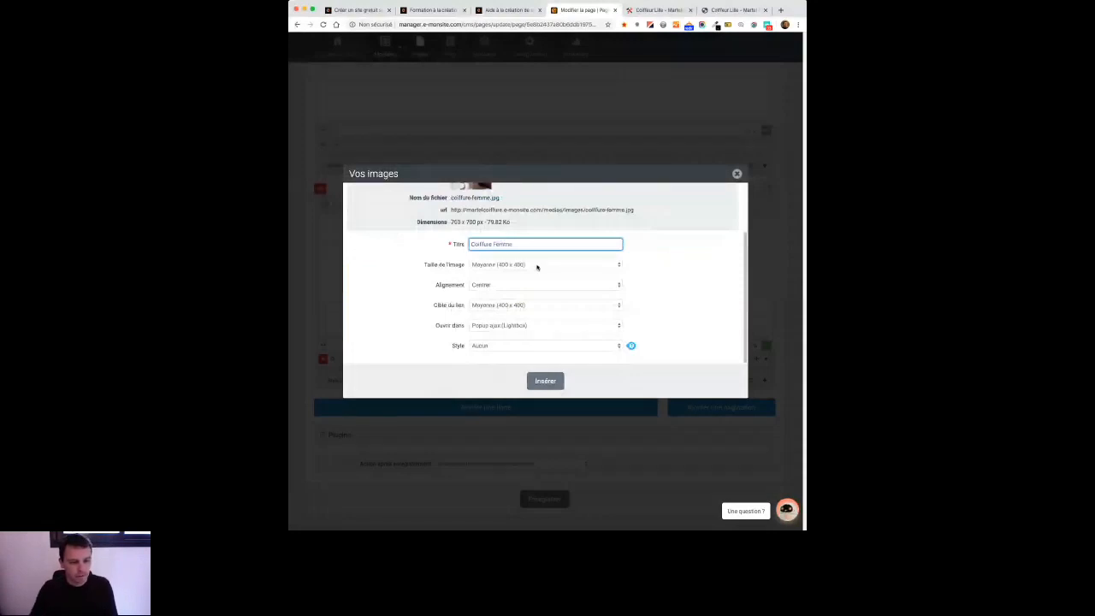
Give the women's haircut image a custom size of 400 x 400 px and choose its link target.
click(537, 267)
click(531, 300)
double_click(559, 284)
click(648, 302)
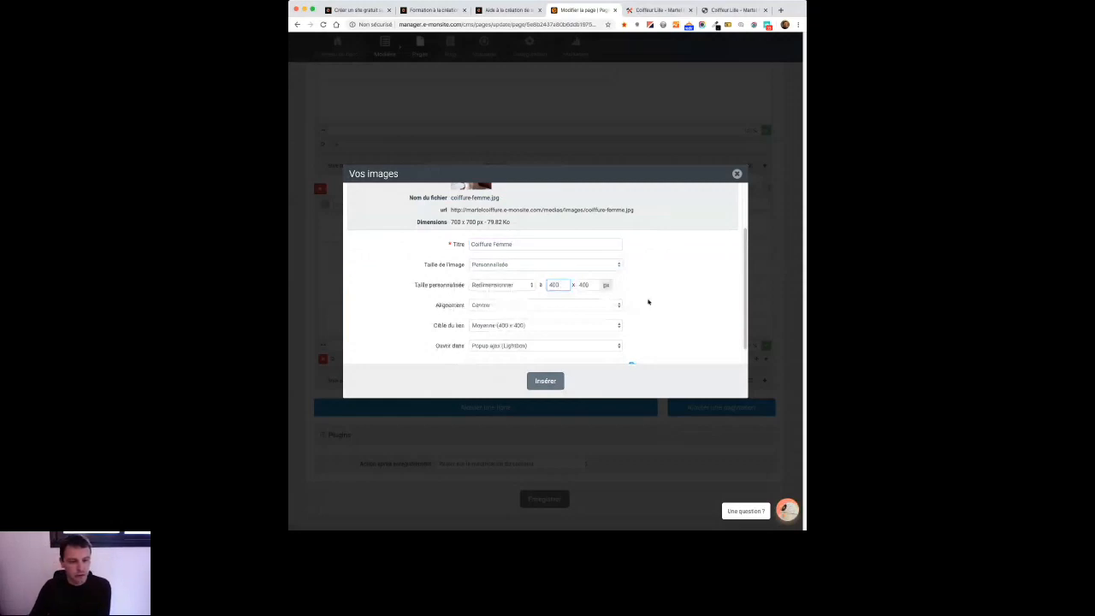
scroll(646, 316, down, 1)
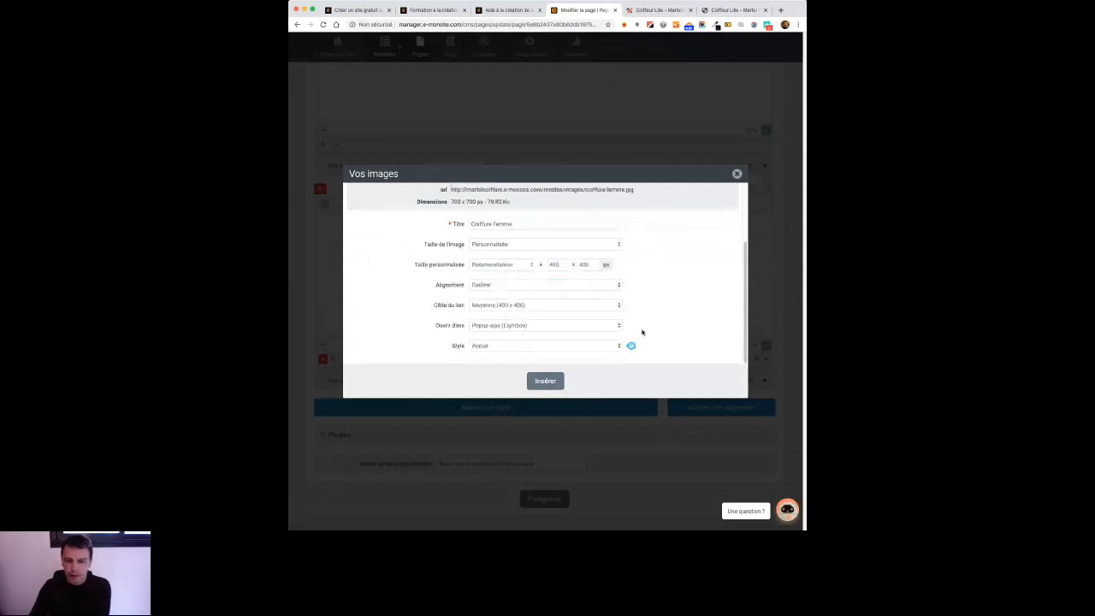
click(545, 306)
click(533, 330)
key(Tab)
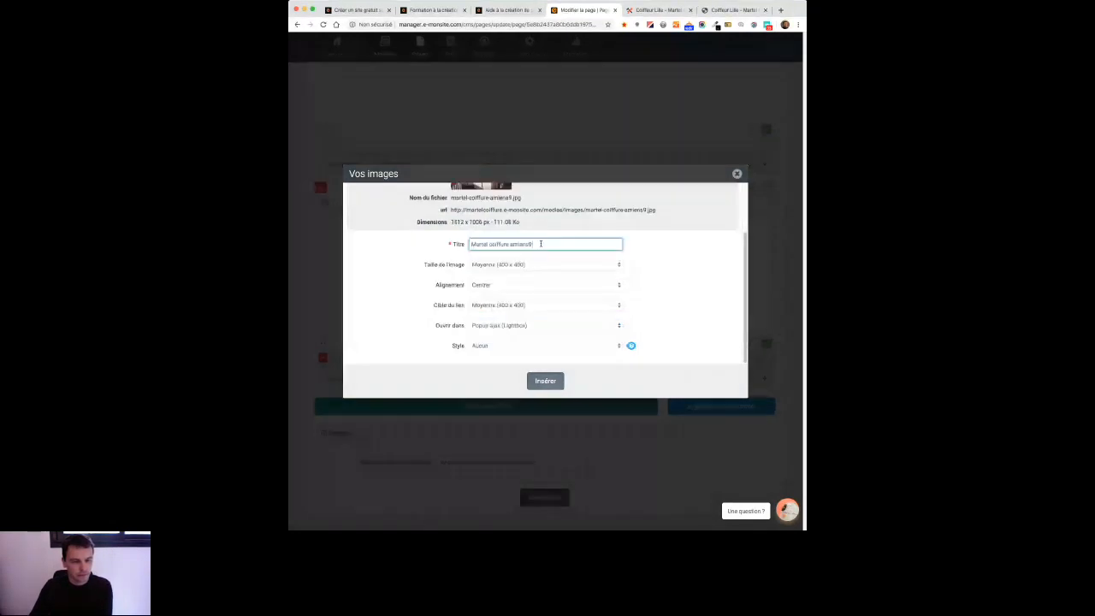
Title the salon image "Martel coiffure", give it a custom size of 400 x 266 px, and insert it in the third column.
key(BackSpace)
key(BackSpace)
key(BackSpace)
key(BackSpace)
key(BackSpace)
key(BackSpace)
key(BackSpace)
key(BackSpace)
click(536, 266)
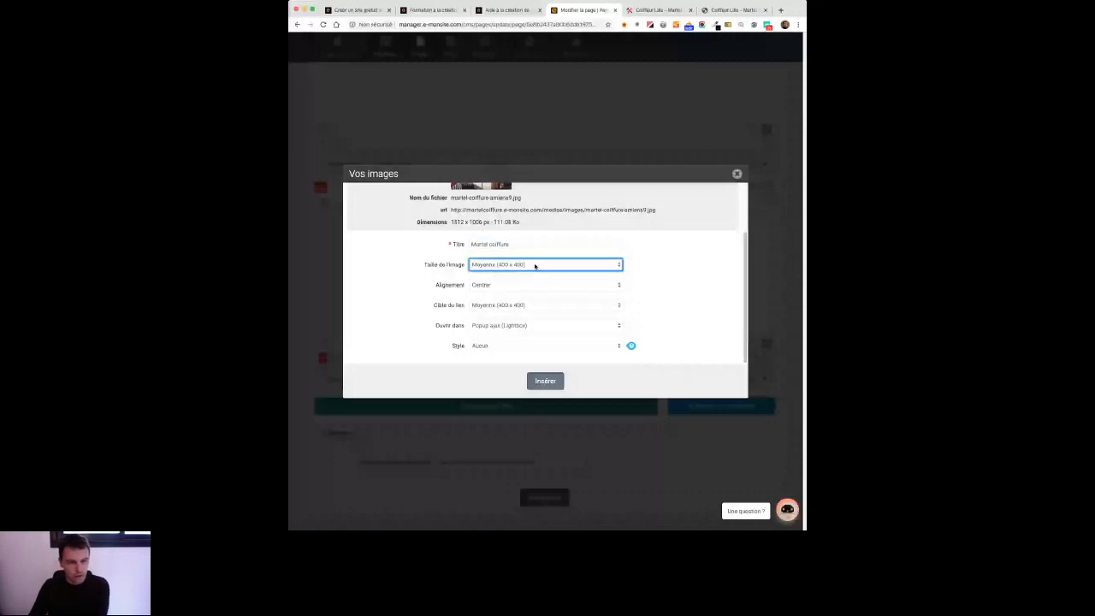
click(536, 296)
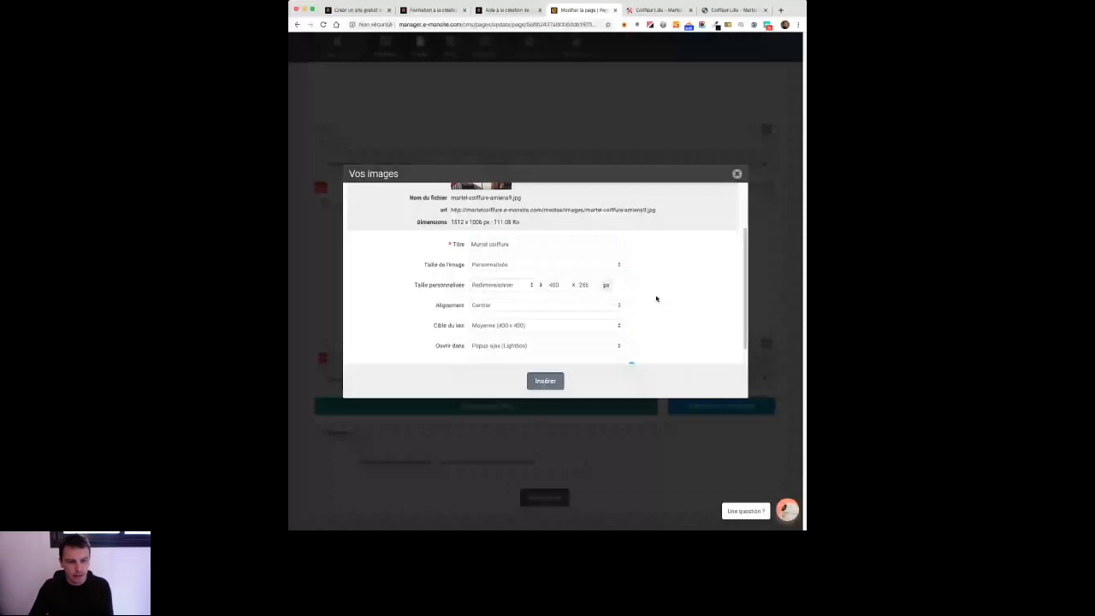
scroll(600, 328, down, 1)
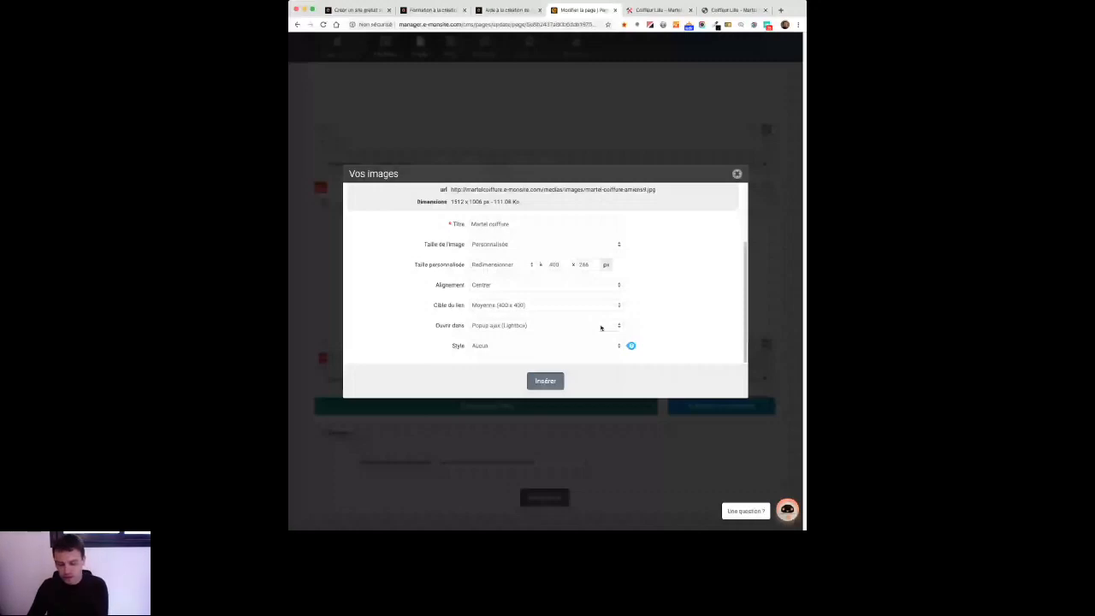
click(545, 381)
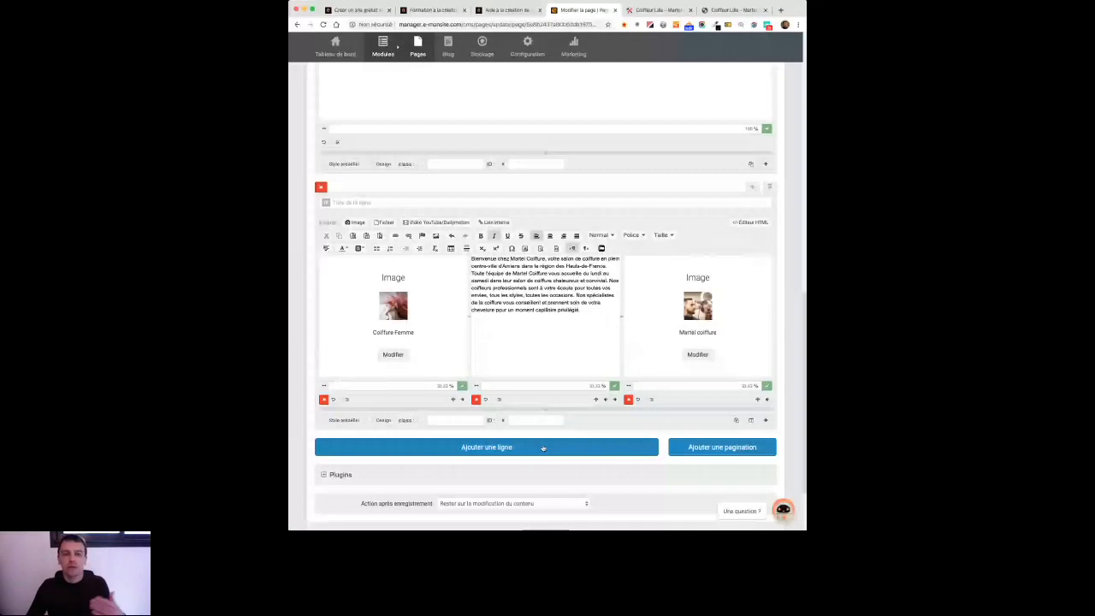
Save the home page and reload the public site to view the three-column row.
scroll(543, 447, down, 2)
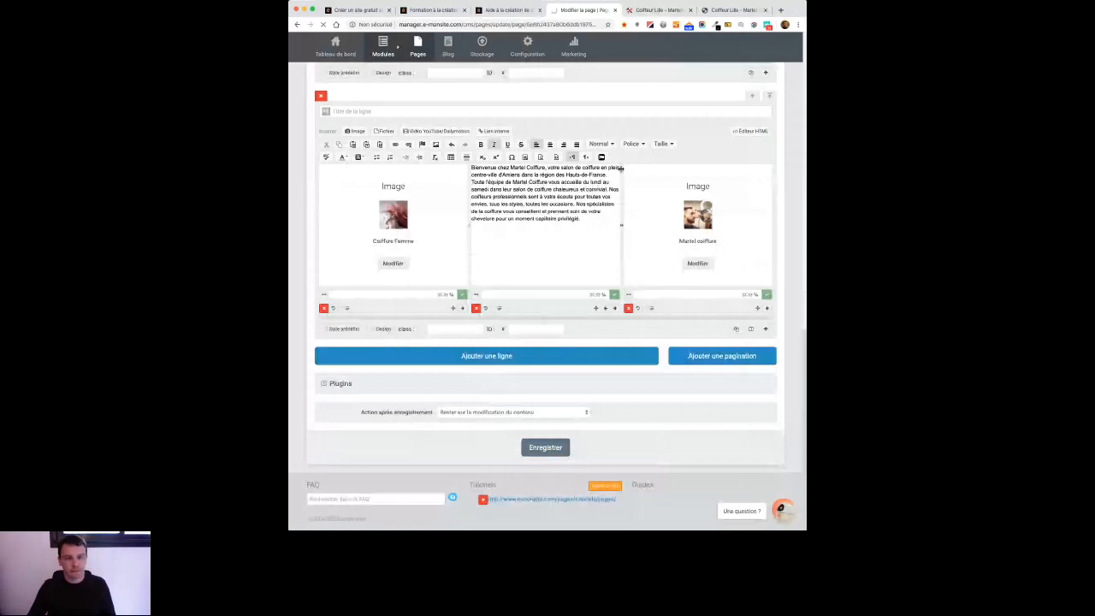
click(659, 10)
key(super+r)
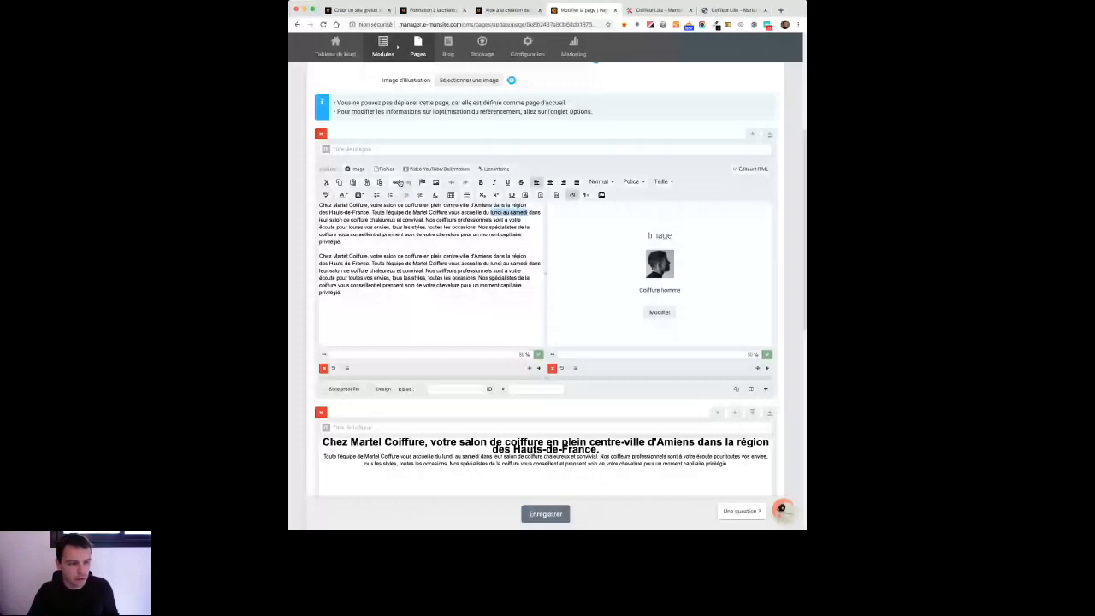
click(399, 182)
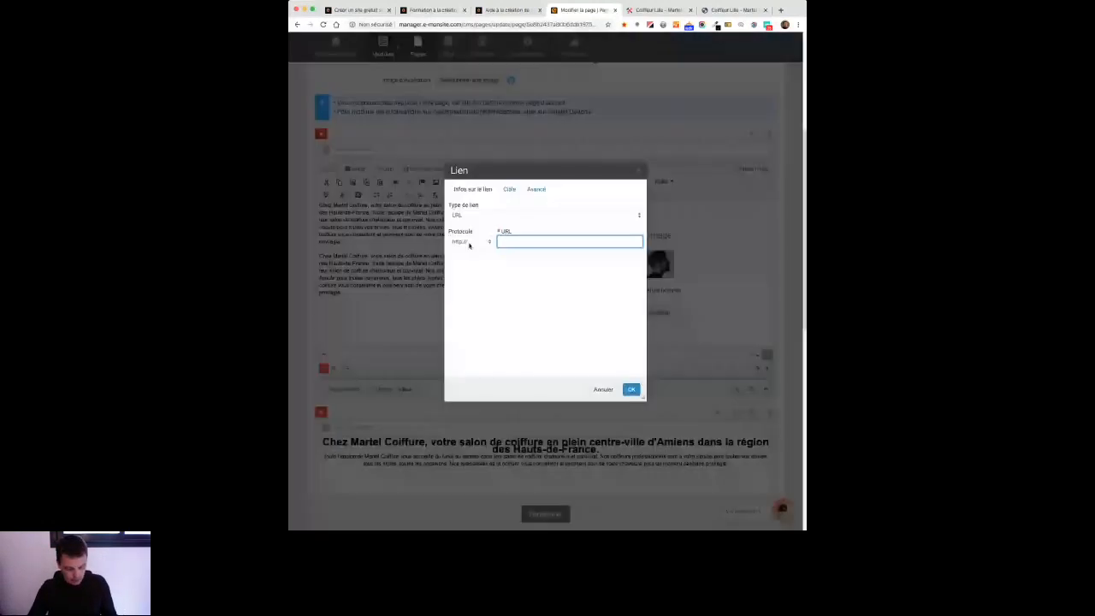
text(w)
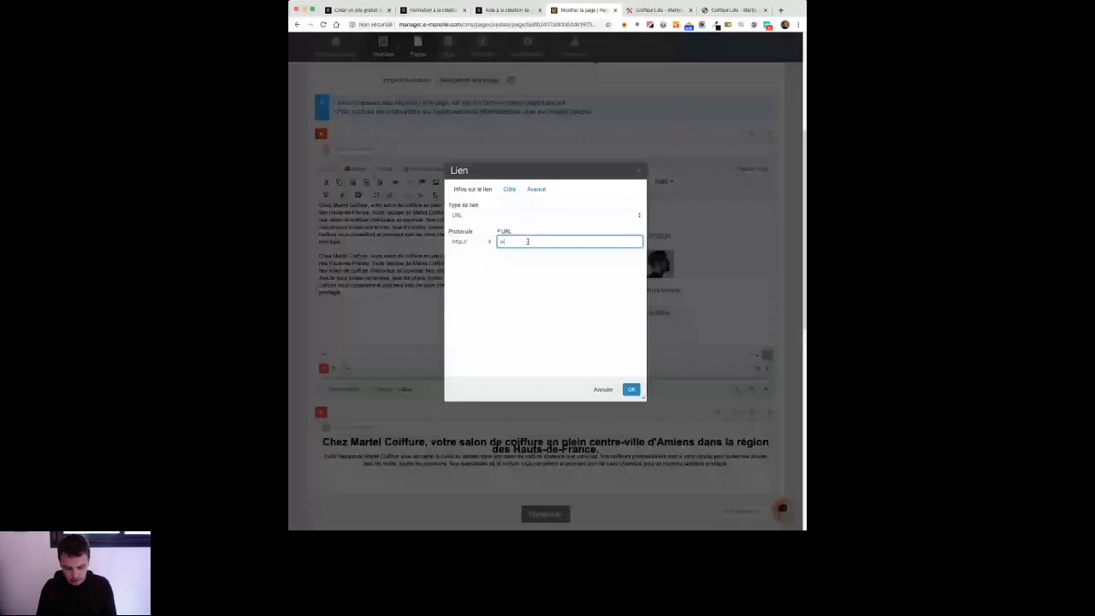
text(ww.google.fr)
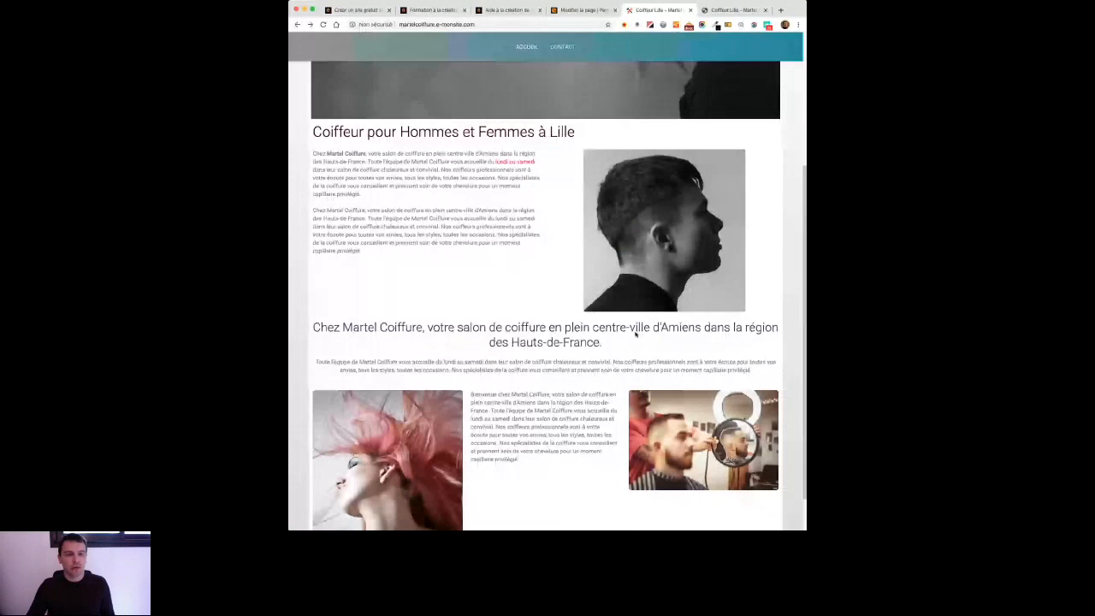
scroll(635, 334, down, 1)
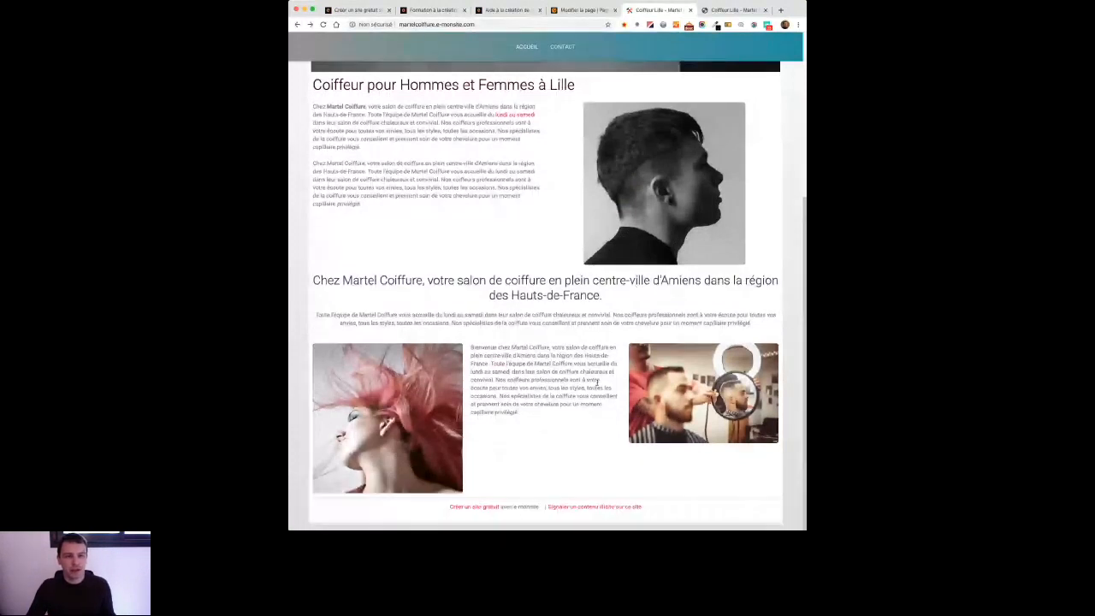
Link the words "Chez Martel Coiffure" in the second paragraph to the internal Présentation page from the Pages category.
key(ctrl+shift+Tab)
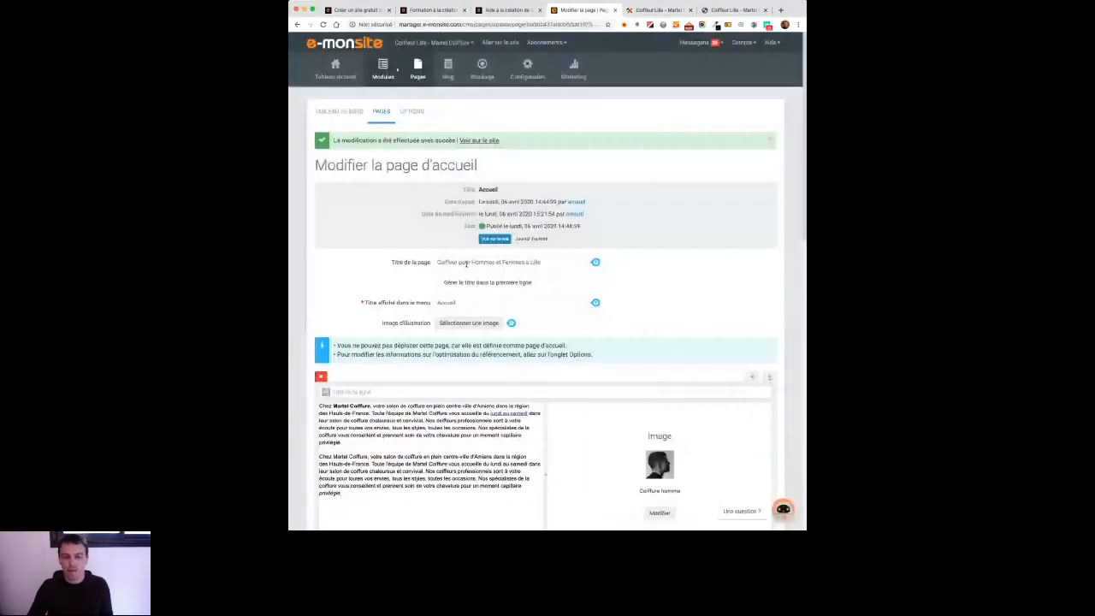
scroll(467, 263, down, 5)
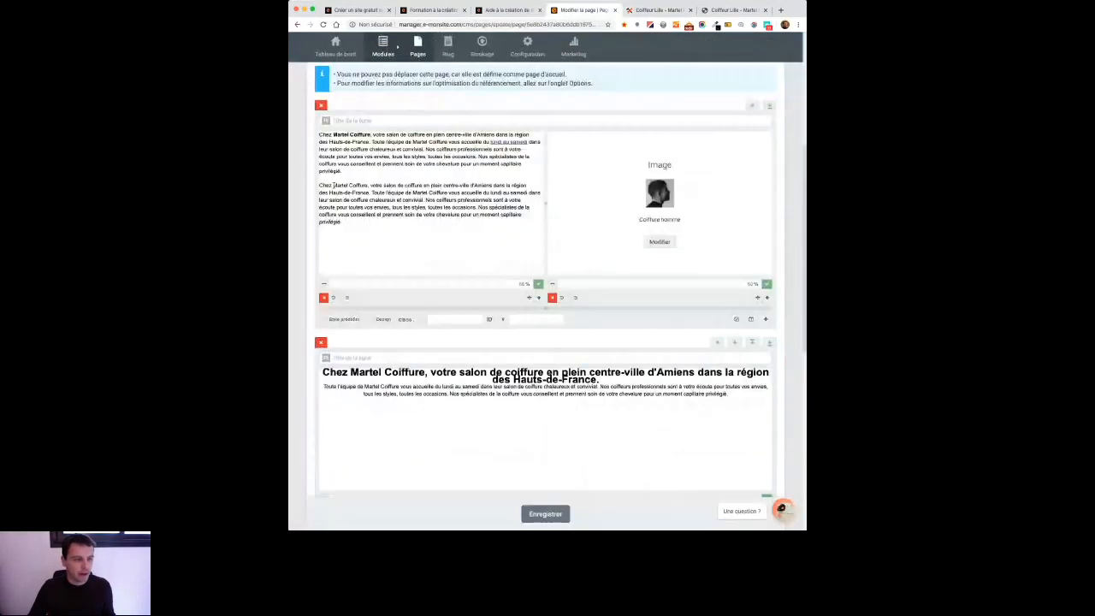
double_click(327, 186)
key(alt+shift+Right)
key(alt+shift+Right)
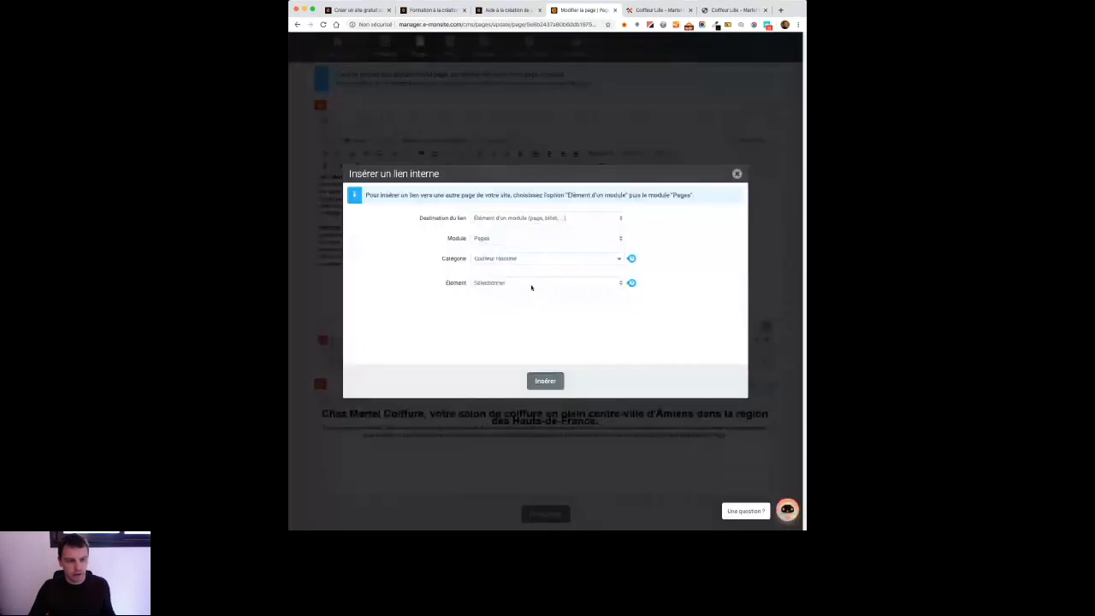
click(519, 284)
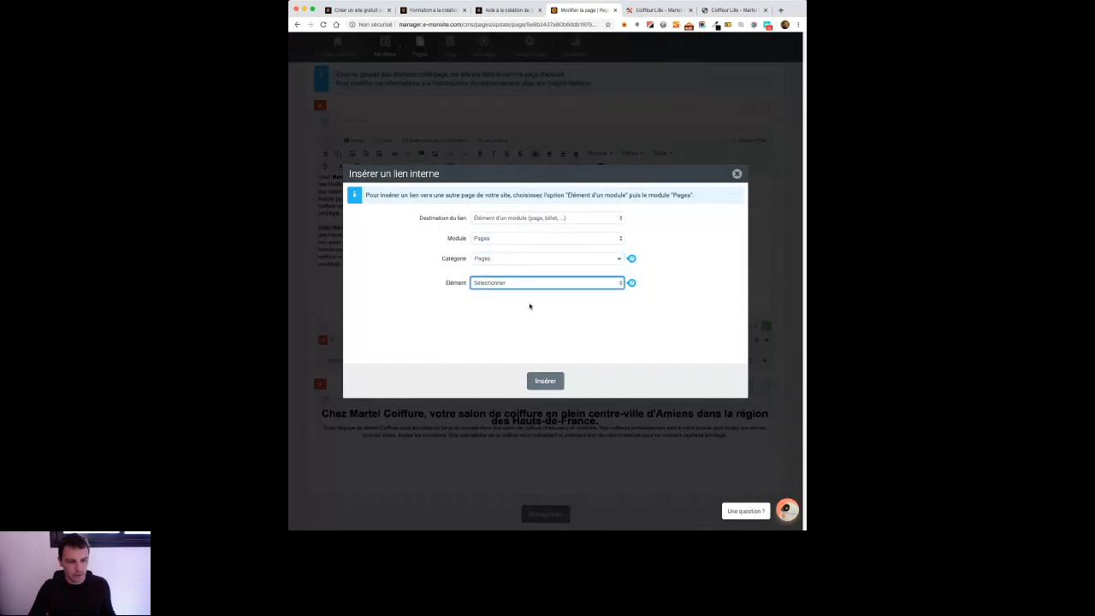
click(532, 318)
click(547, 387)
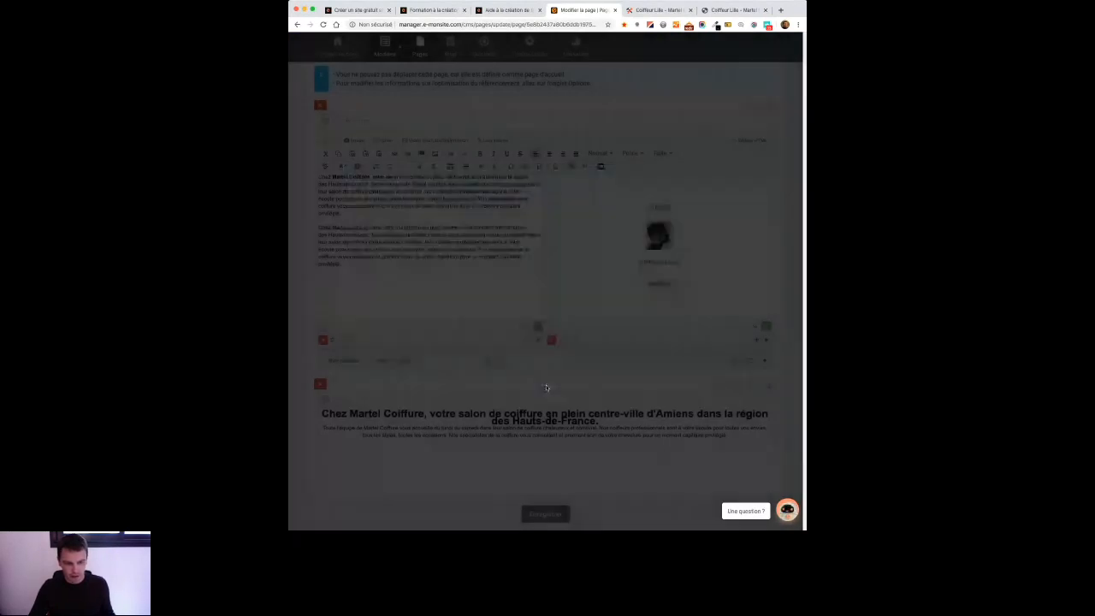
Save the home page, reload the public site and review the page that the new internal link opens.
click(554, 517)
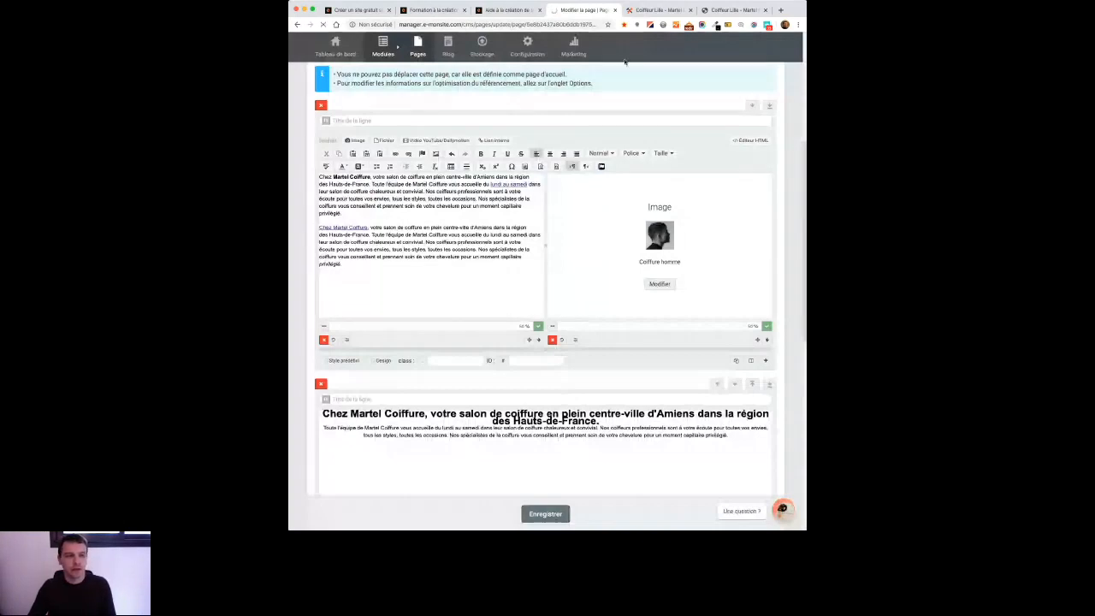
click(660, 11)
key(super+r)
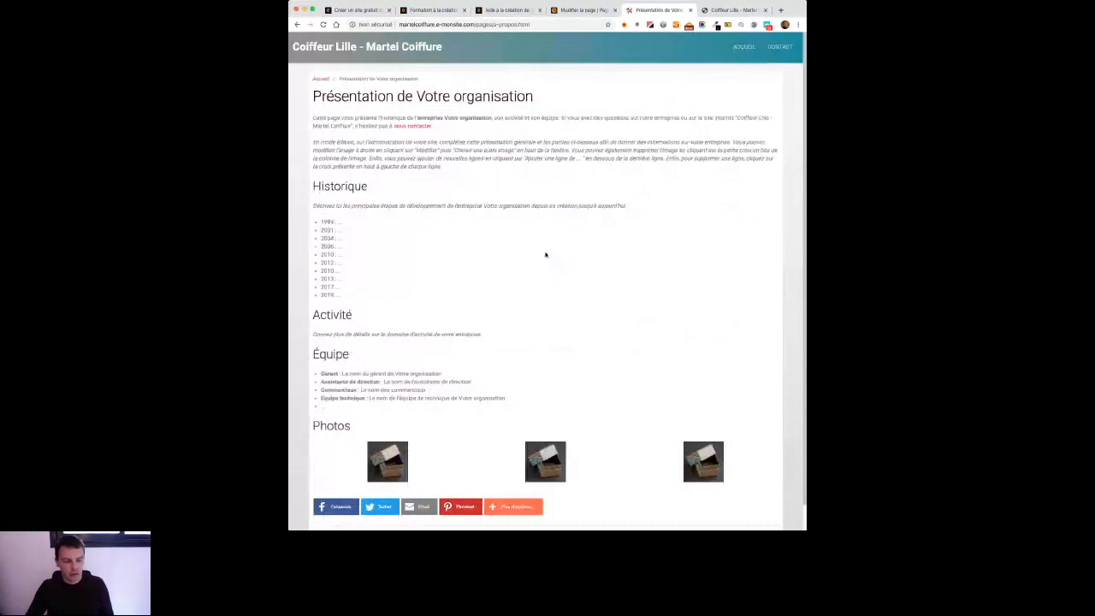
scroll(545, 254, down, 2)
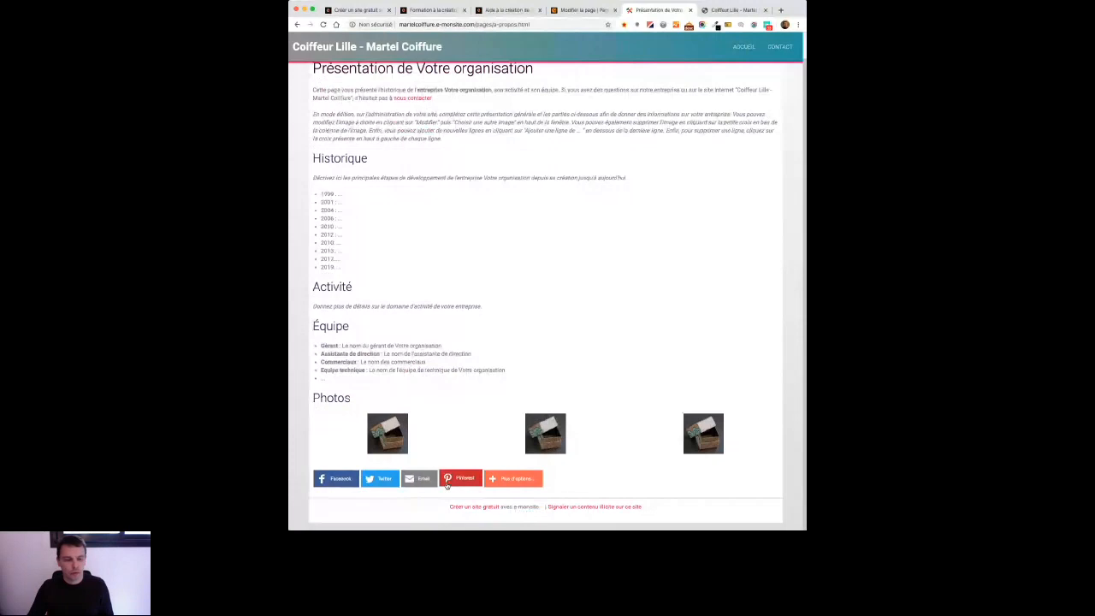
scroll(509, 409, up, 2)
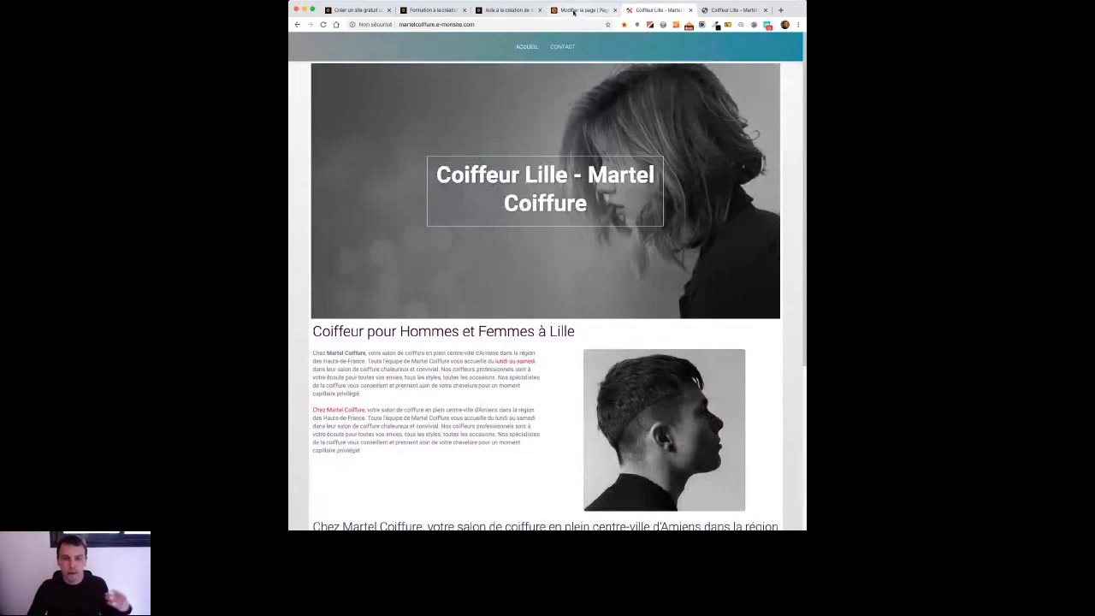
Return to the site manager and look over the page list and the configuration options.
click(573, 10)
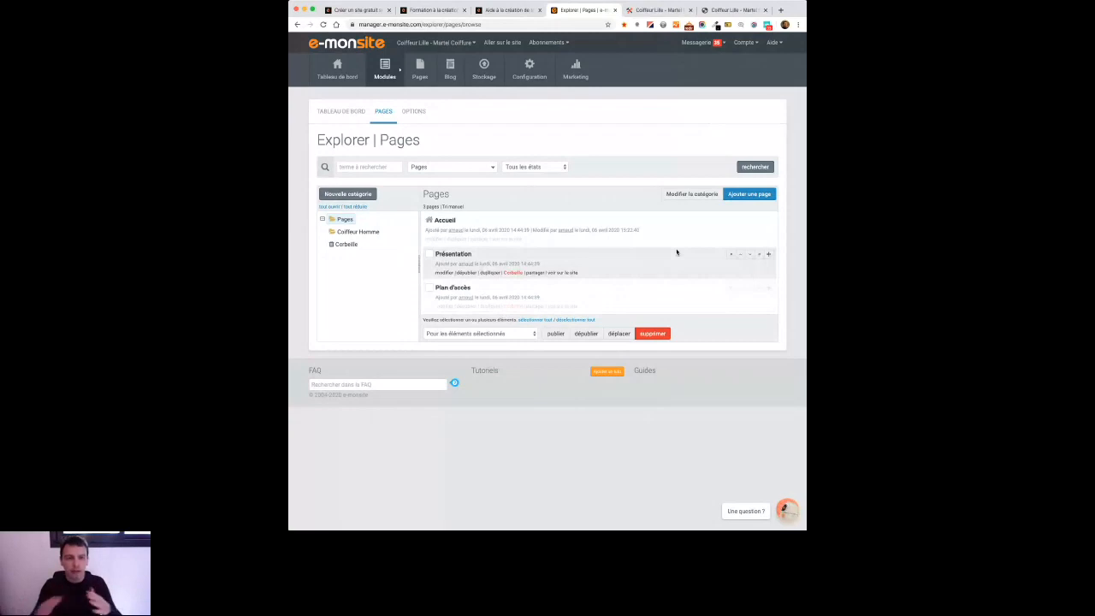
mouse_move(529, 73)
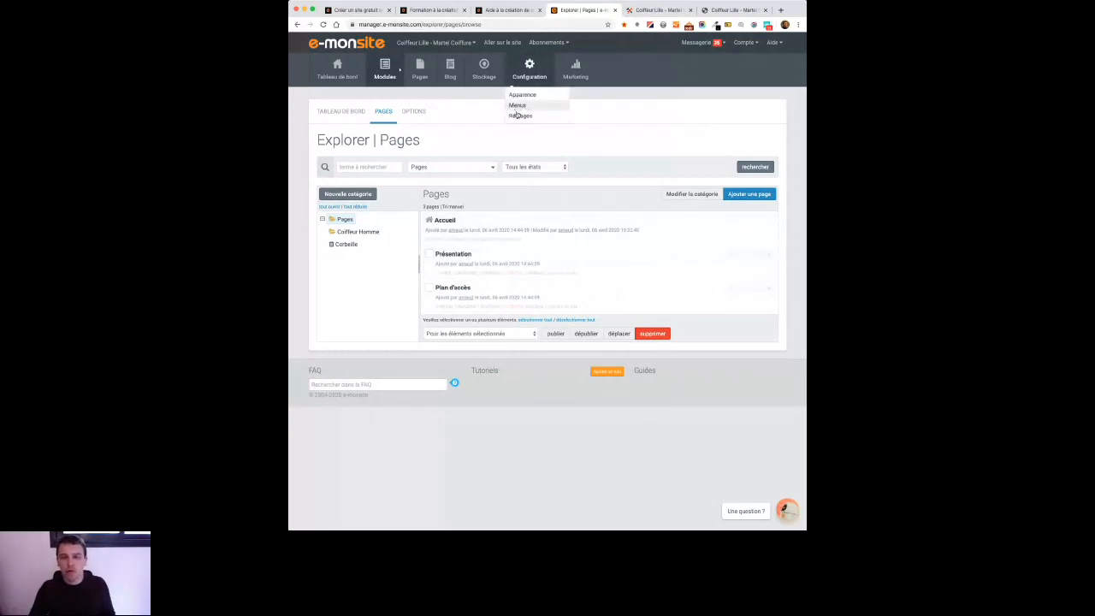
click(517, 113)
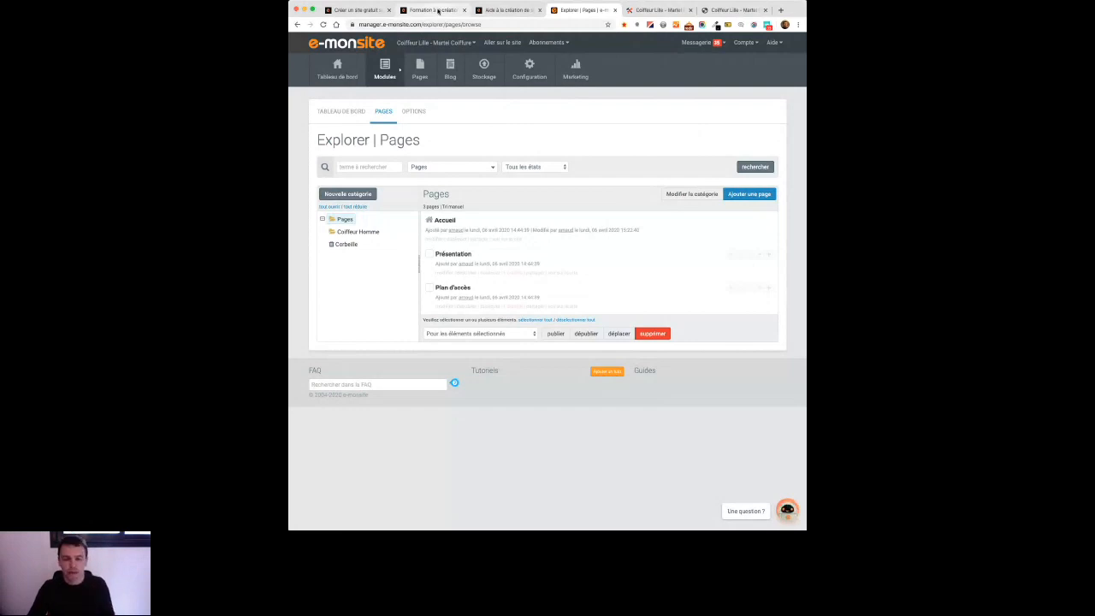
Review the upcoming free online webinars on the e-monsite training page, including the one on improving site appearance.
click(438, 11)
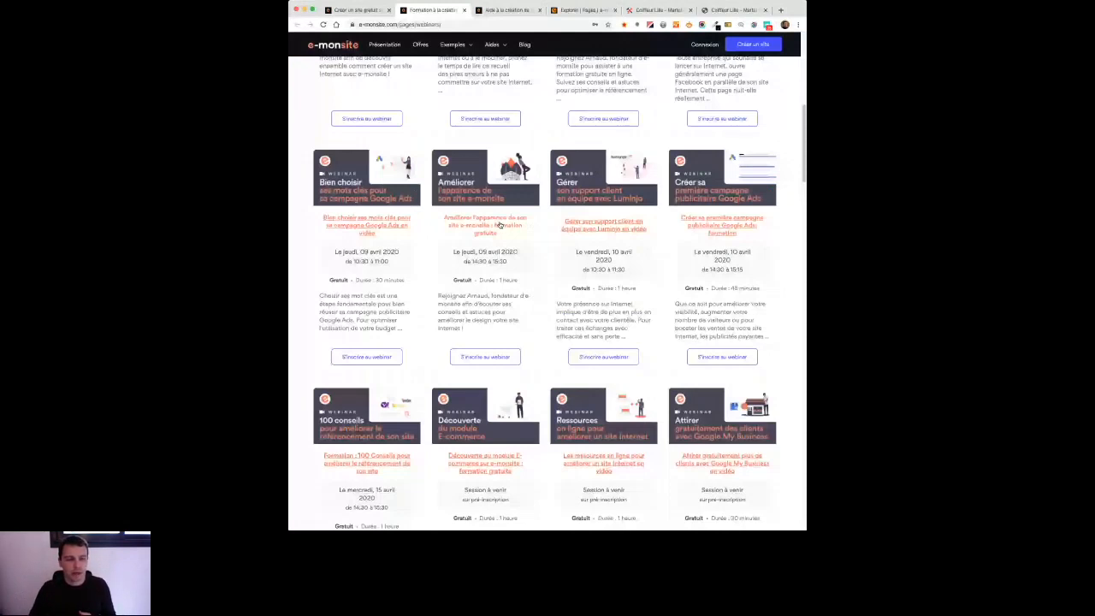
drag(487, 261, 474, 253)
click(476, 254)
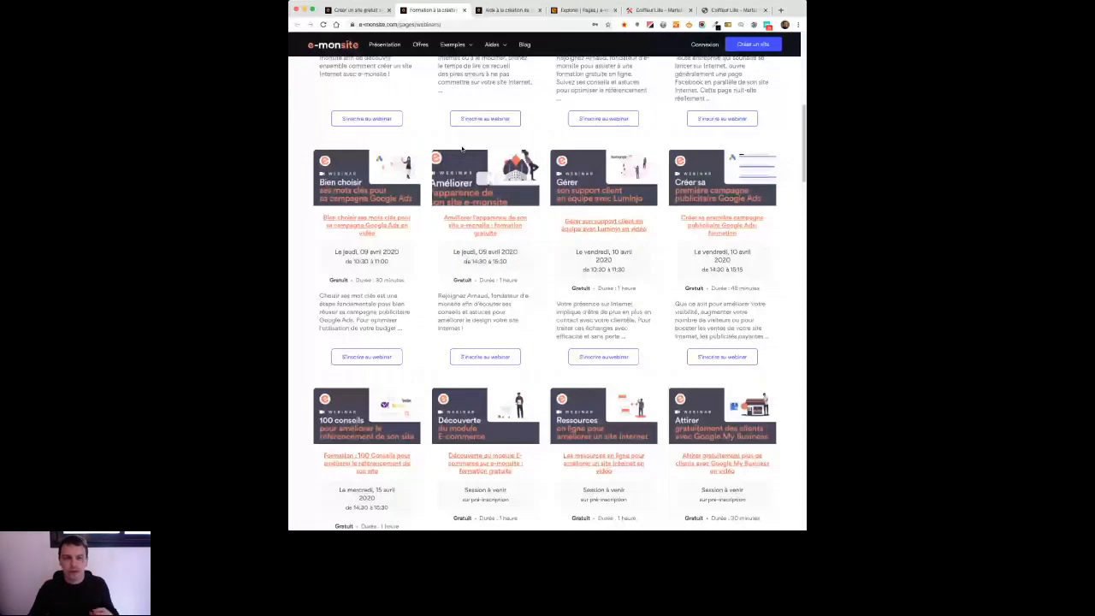
key(super+Tab)
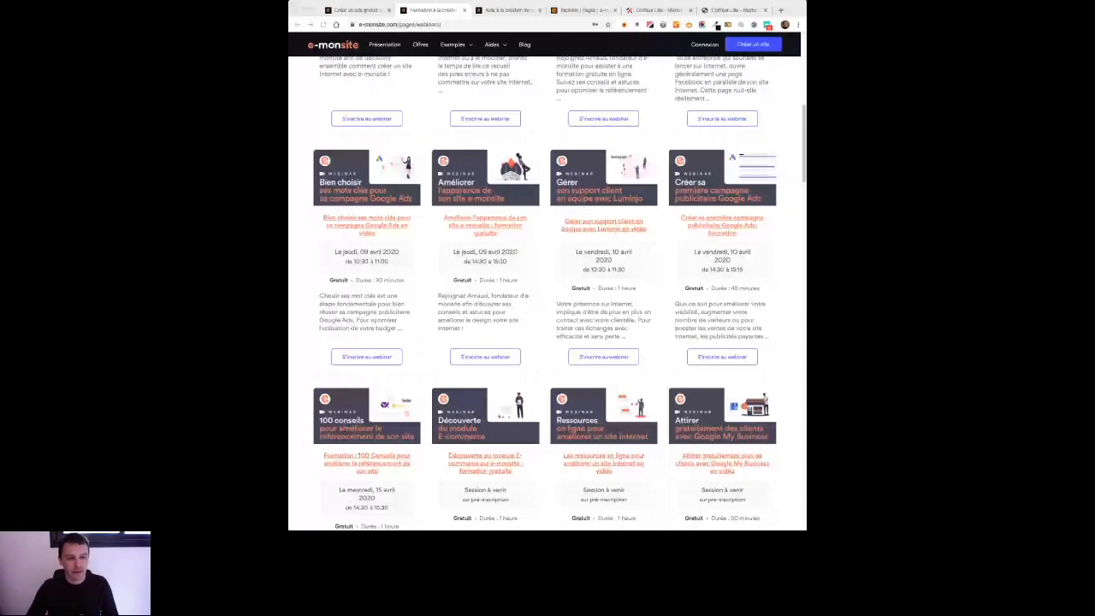
scroll(617, 330, up, 4)
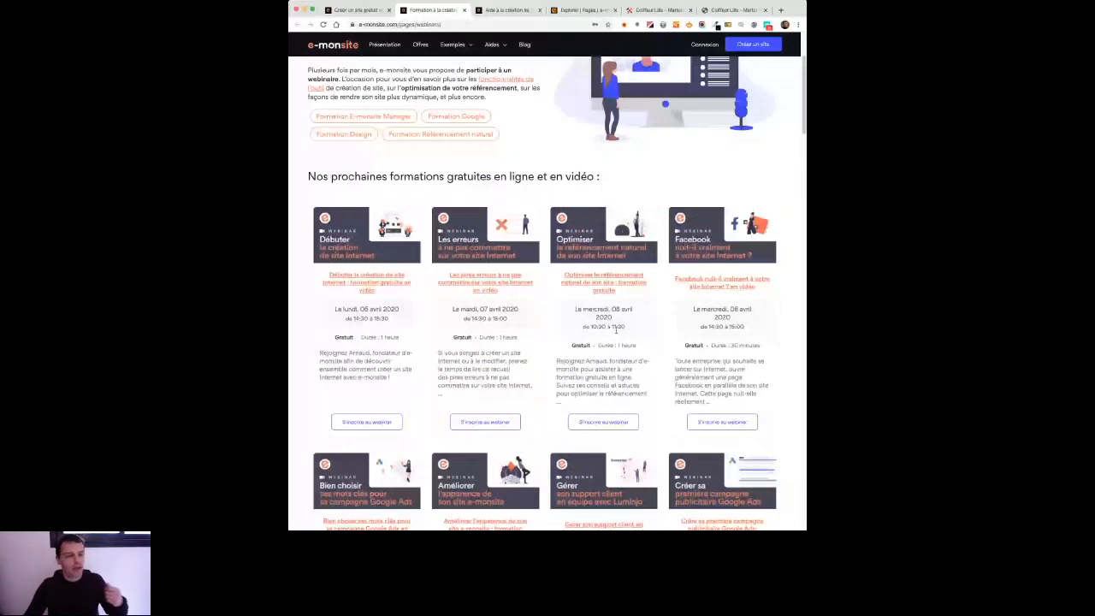
key(super+Tab)
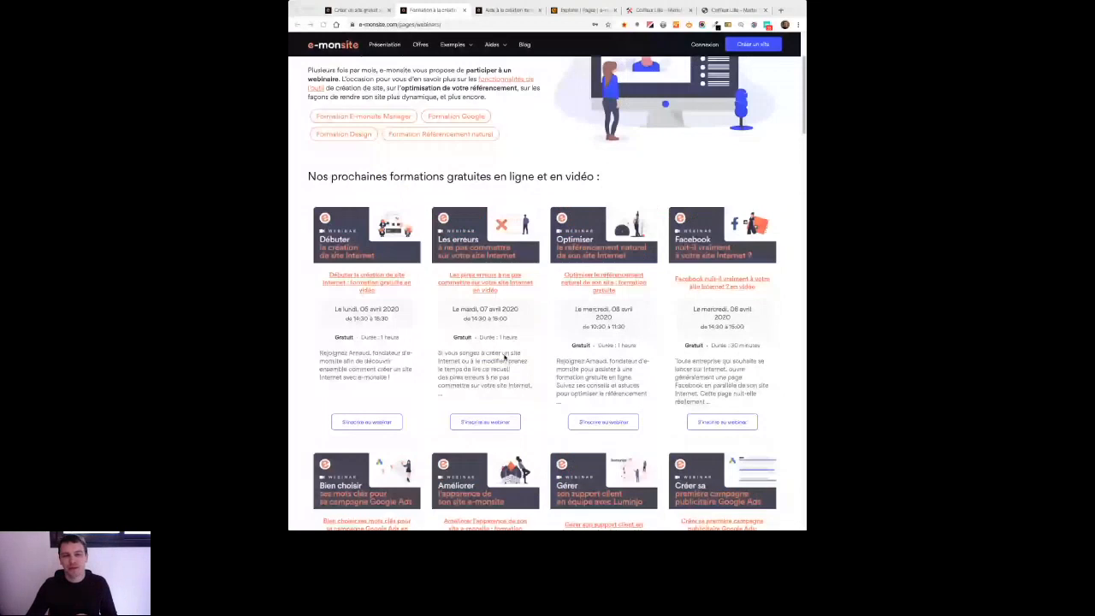